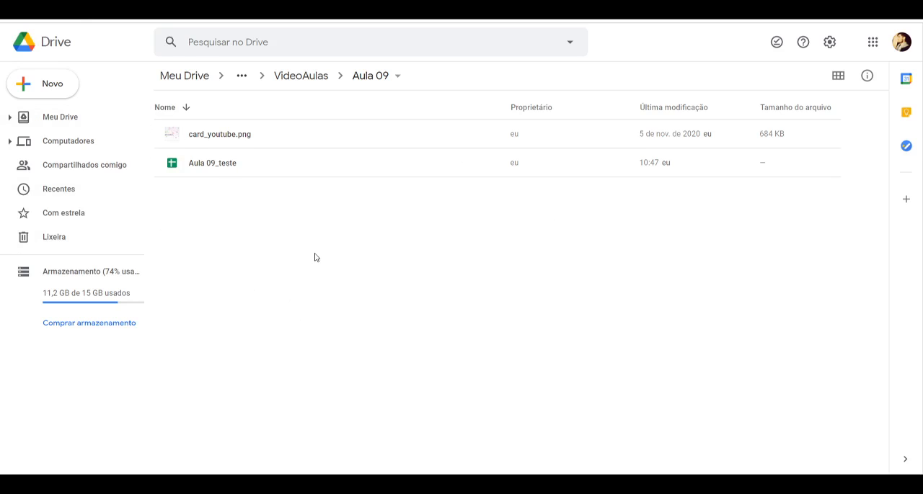
# Step: Create a blank Google Sheets spreadsheet in the Aula 09 folder
pyautogui.rightClick(240, 210)
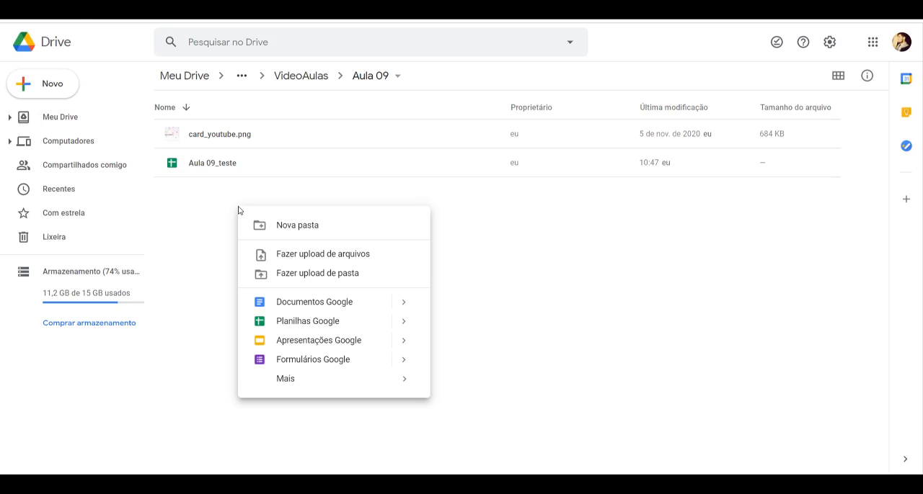
pyautogui.click(324, 321)
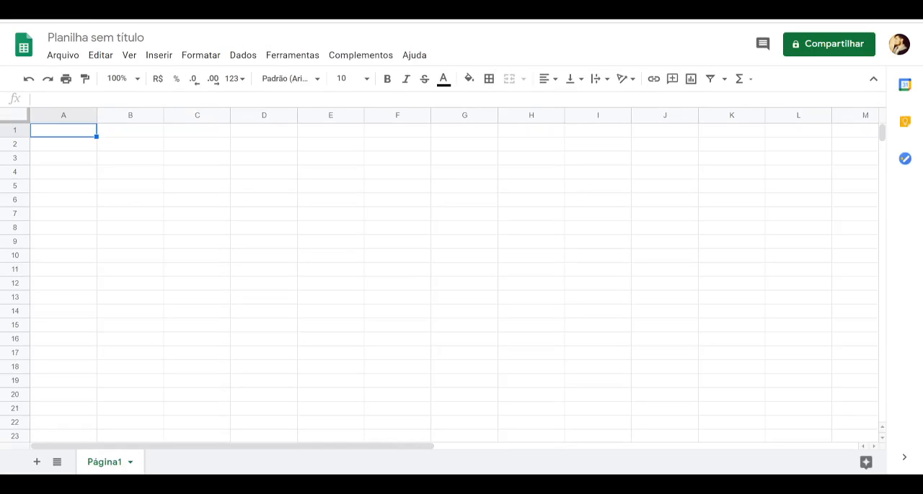
# Step: Examine individual cells and the full extent of column D down through the sheet's rows
pyautogui.click(185, 177)
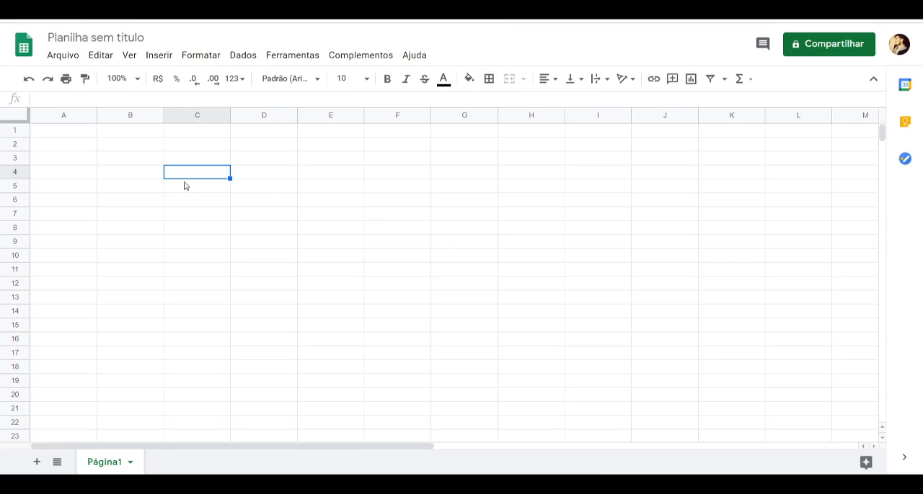
pyautogui.click(150, 201)
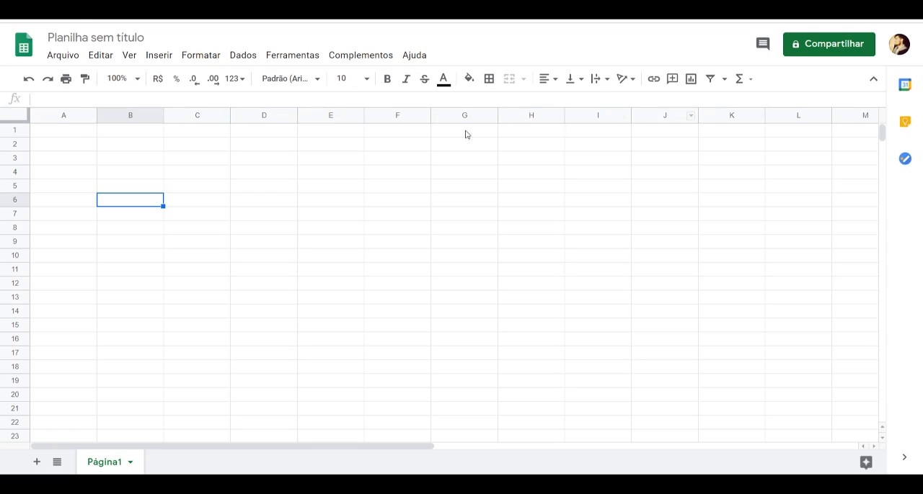
pyautogui.click(251, 118)
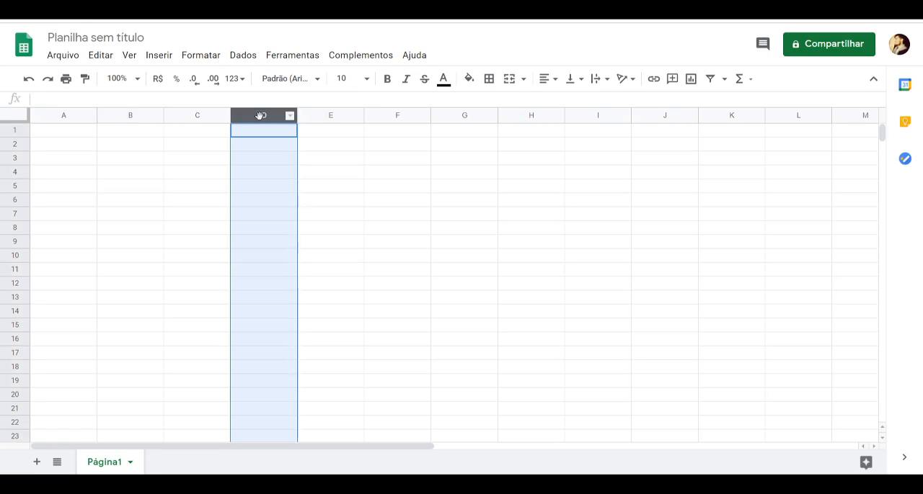
pyautogui.scroll(-6, 257, 210)
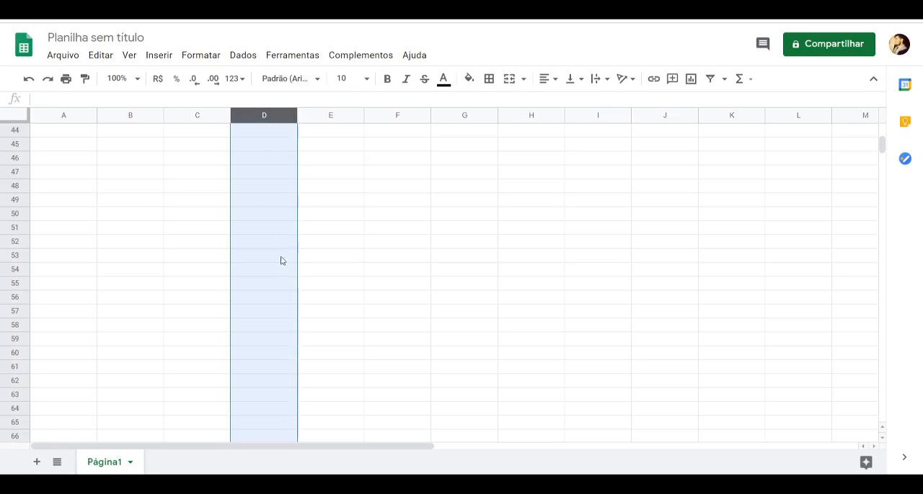
pyautogui.scroll(-9, 291, 281)
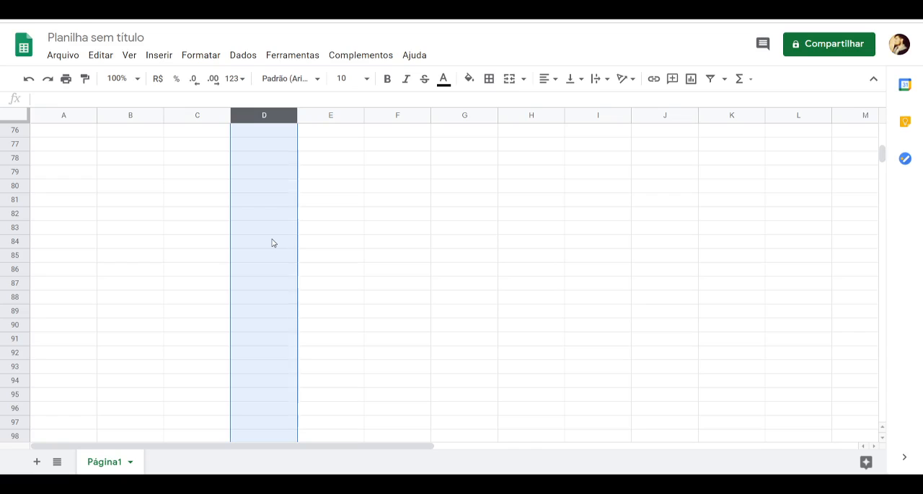
pyautogui.scroll(-1, 271, 242)
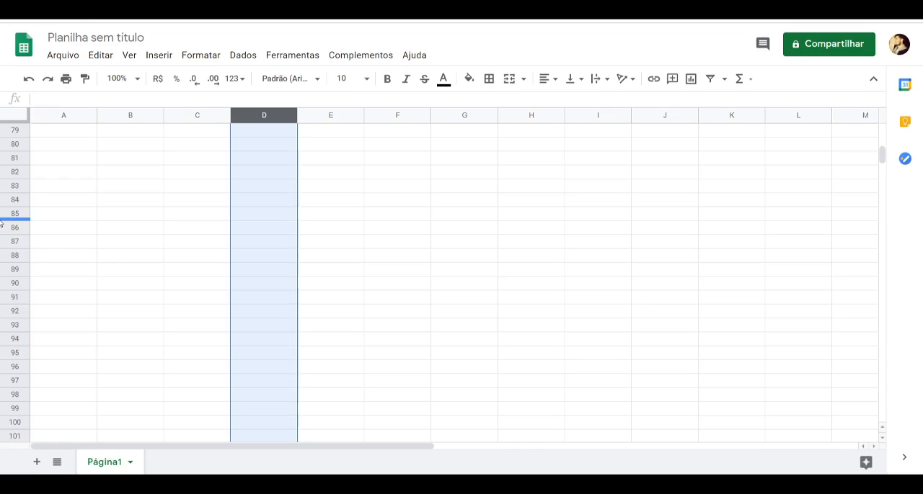
pyautogui.scroll(-5, 37, 274)
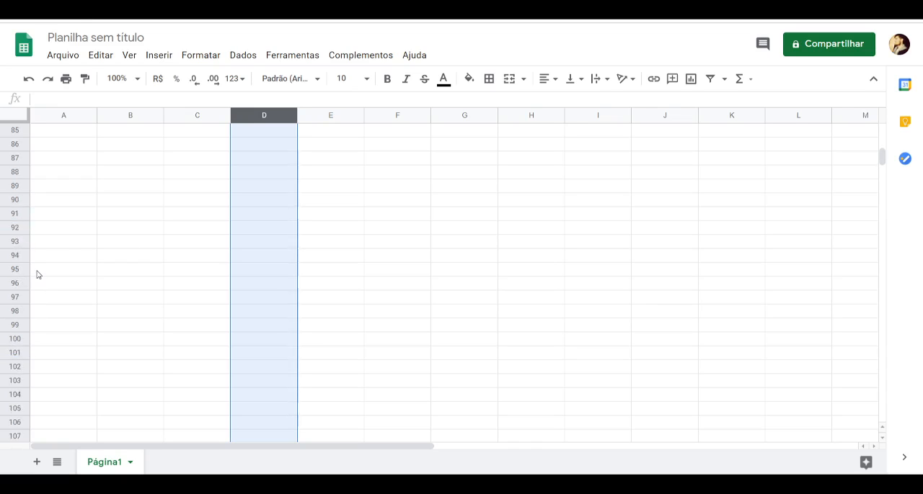
pyautogui.scroll(-17, 37, 271)
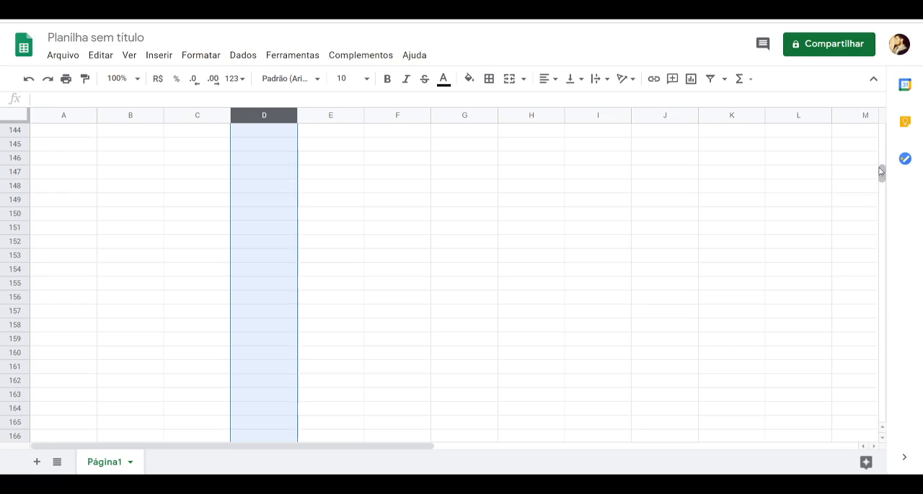
pyautogui.moveTo(880, 172); pyautogui.dragTo(880, 129)
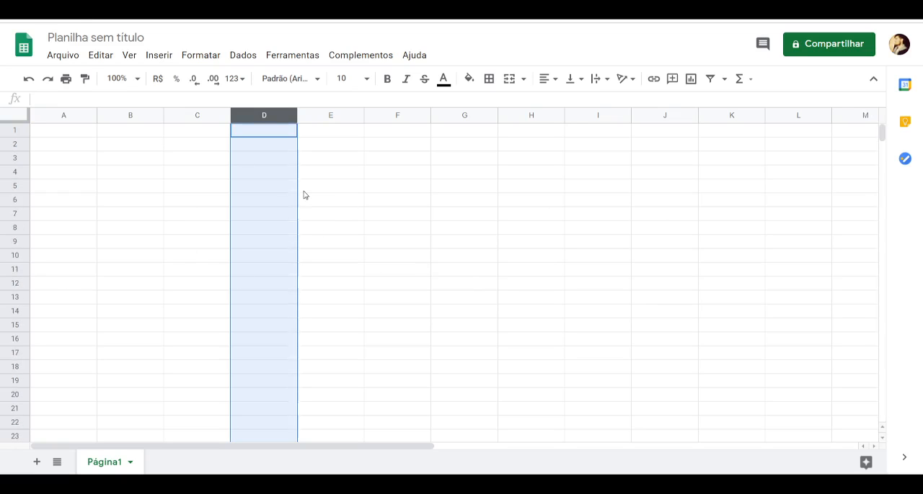
# Step: Examine the grid structure by selecting columns D, E, F and C, row 4, and individual cells
pyautogui.click(321, 157)
pyautogui.click(264, 115)
pyautogui.click(341, 116)
pyautogui.click(397, 116)
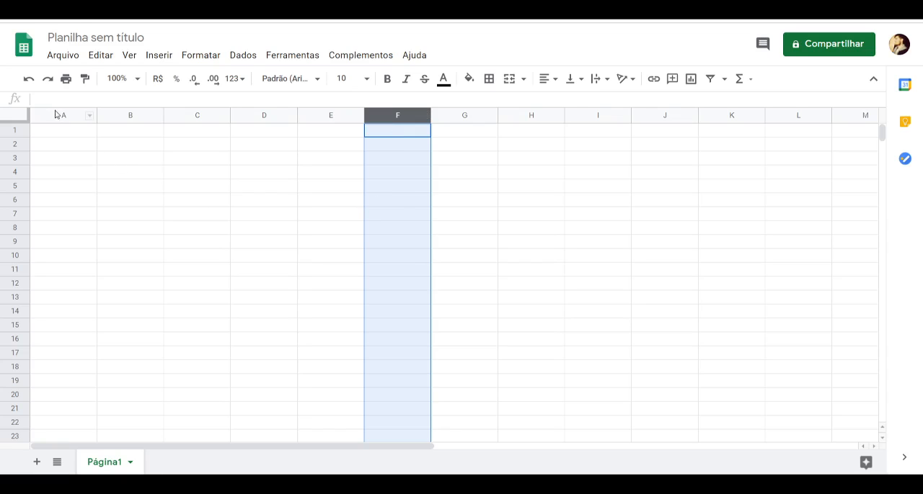
pyautogui.click(203, 116)
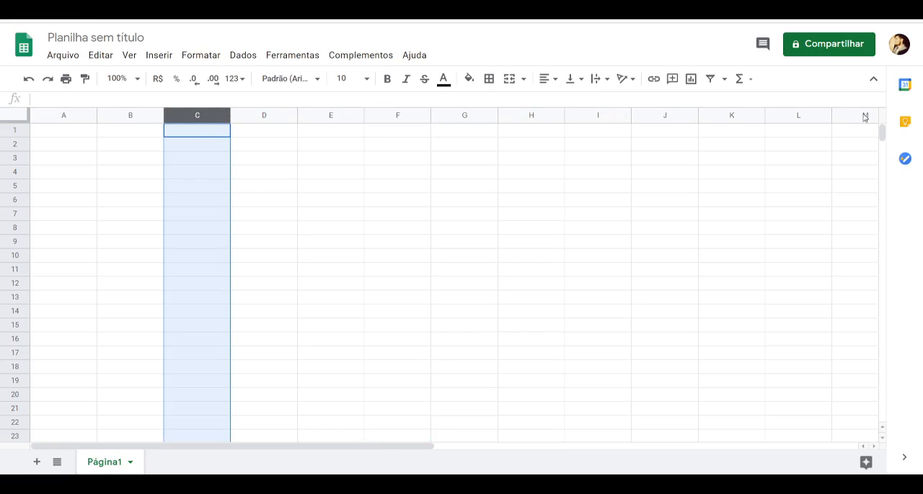
pyautogui.click(16, 173)
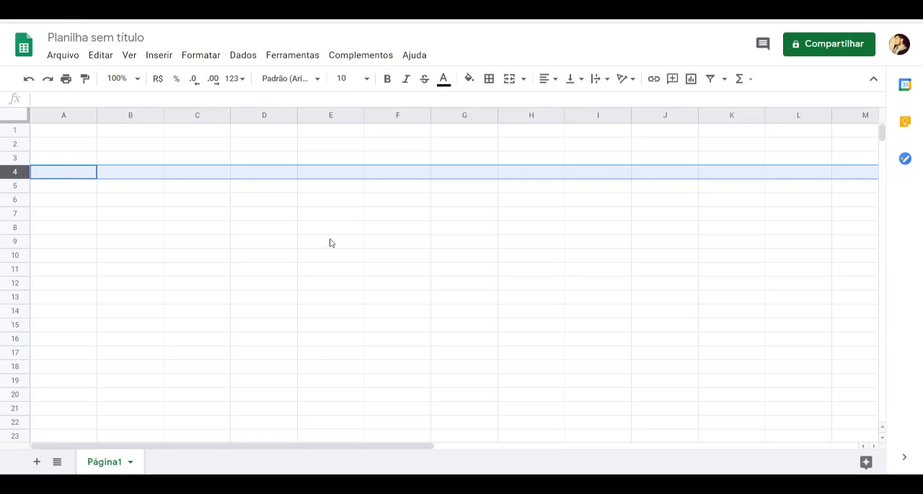
pyautogui.click(305, 275)
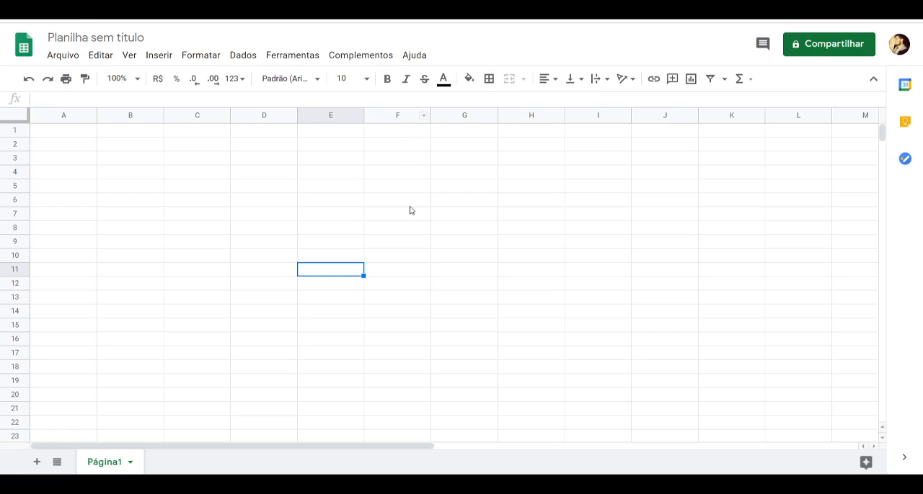
pyautogui.click(413, 299)
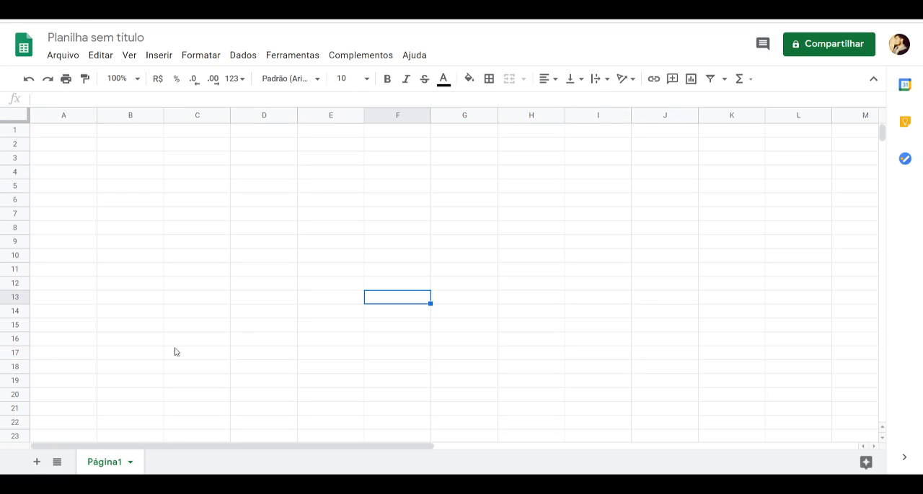
pyautogui.click(256, 369)
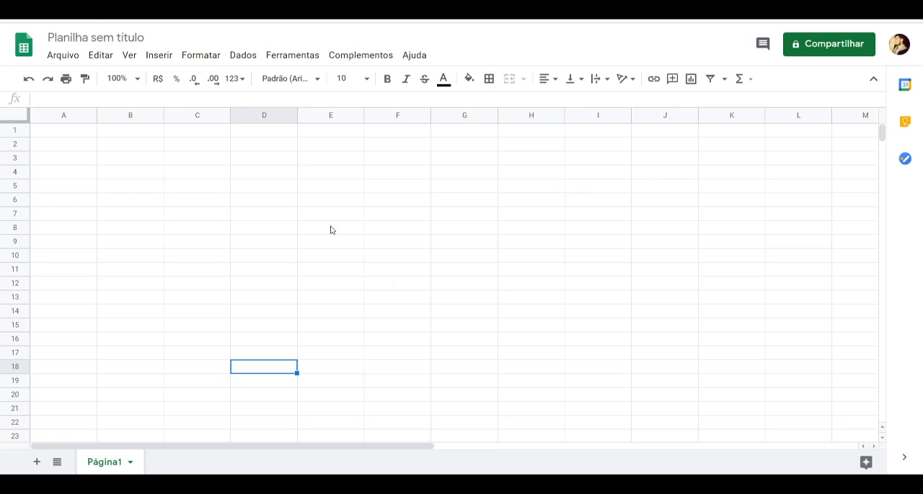
# Step: Inspect the last row of the sheet and the option for adding more rows, and return to the first rows
pyautogui.moveTo(880, 134); pyautogui.dragTo(881, 414)
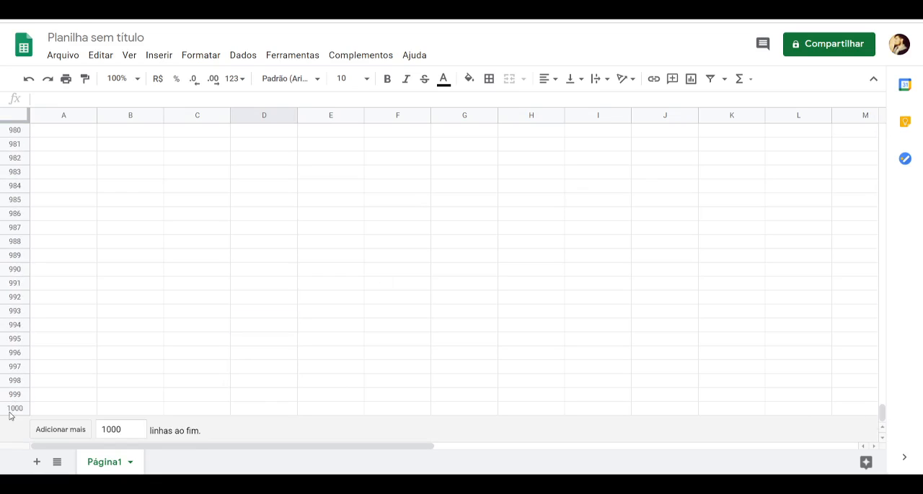
pyautogui.doubleClick(134, 432)
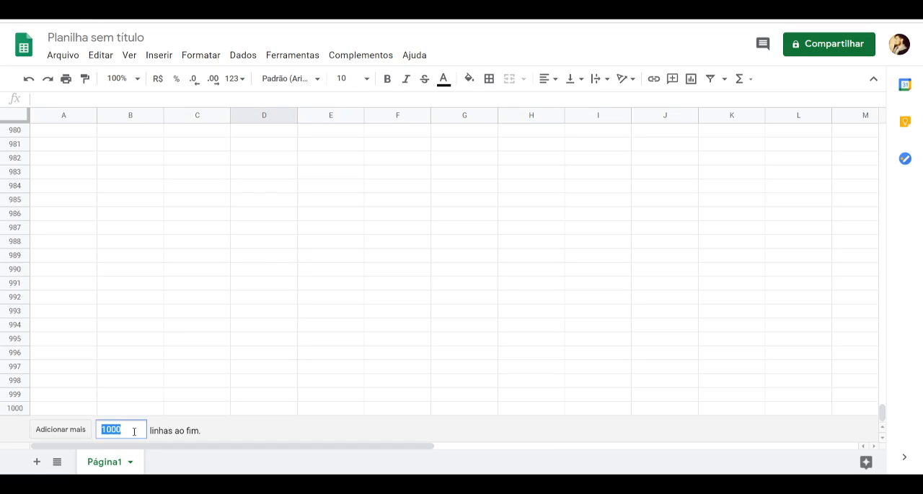
pyautogui.click(148, 409)
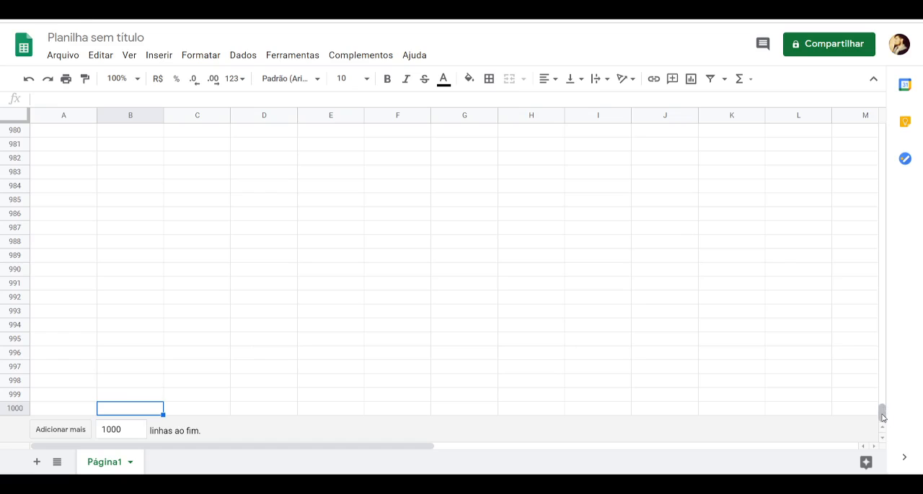
pyautogui.moveTo(881, 417); pyautogui.dragTo(860, 128)
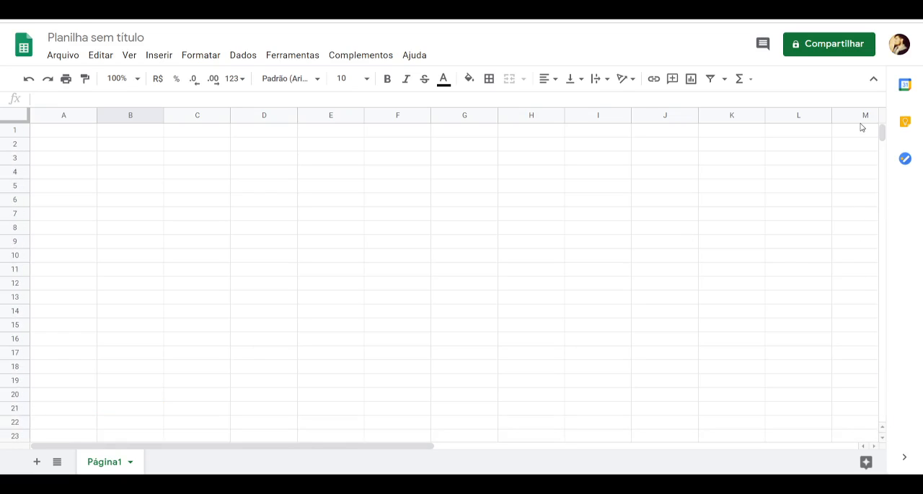
pyautogui.click(321, 287)
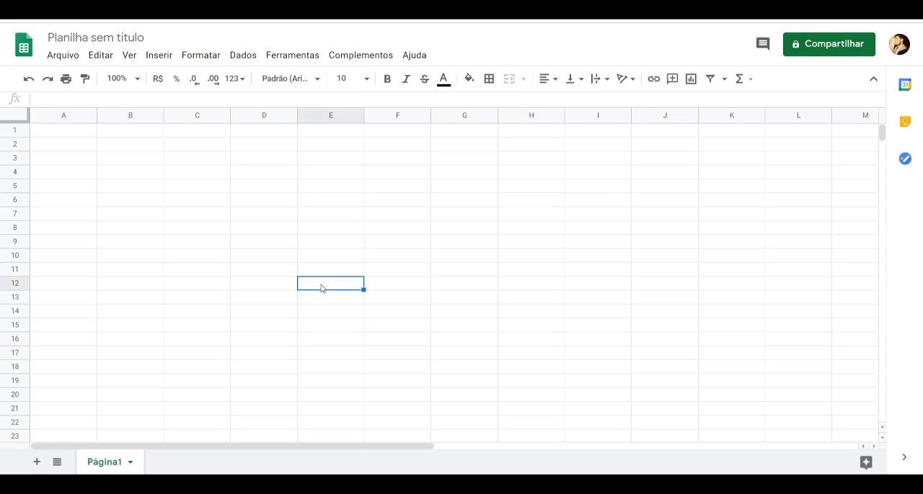
pyautogui.click(181, 229)
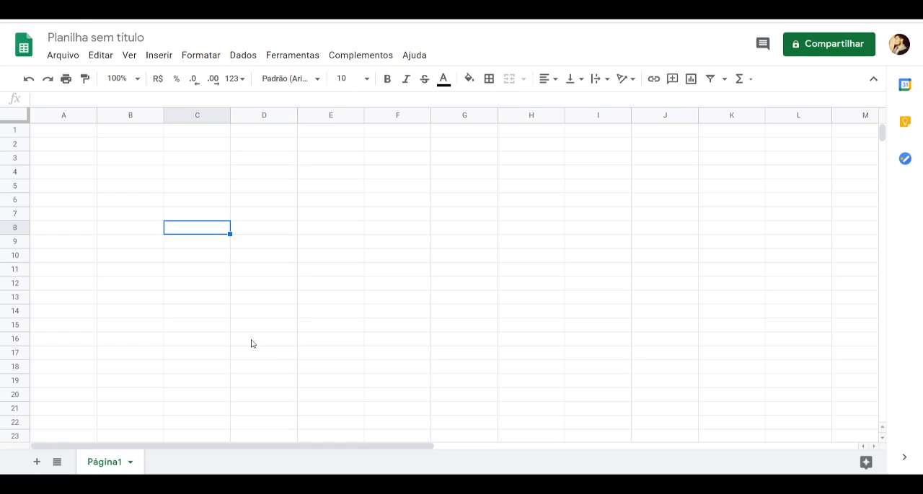
pyautogui.click(292, 217)
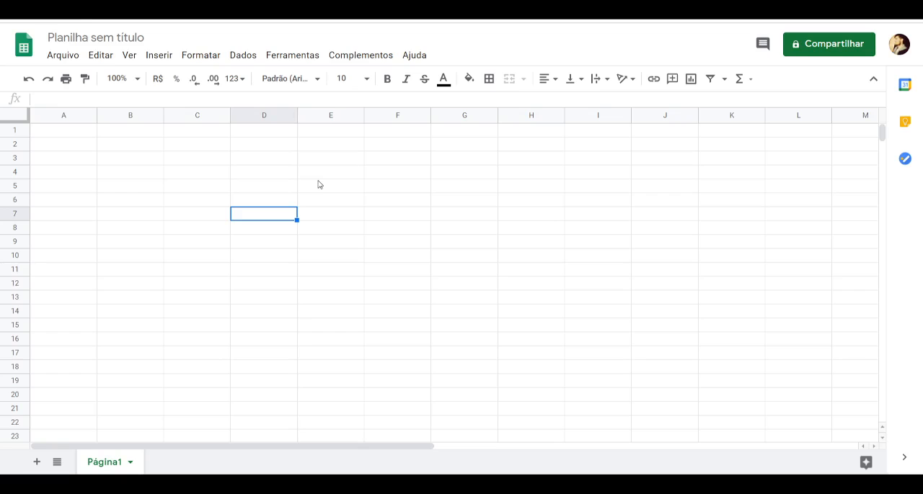
# Step: Rename the untitled spreadsheet as "Aula 09"
pyautogui.click(112, 37)
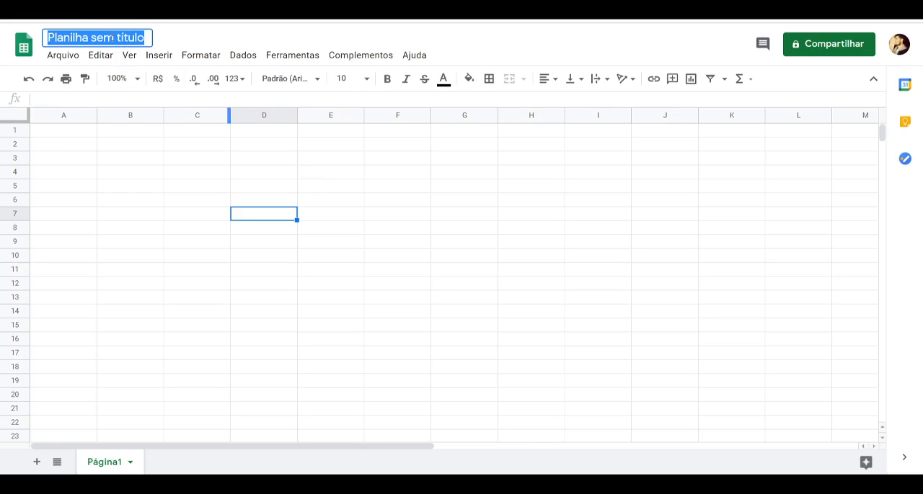
pyautogui.write('Aula 09')
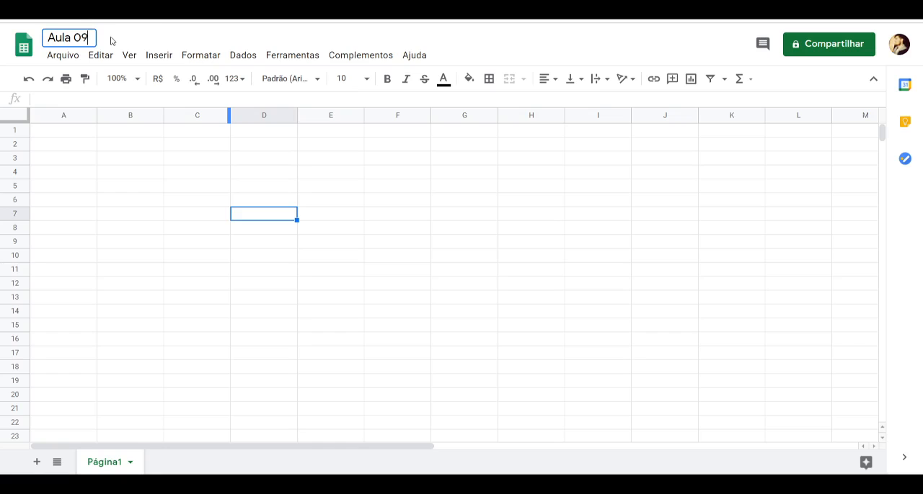
pyautogui.press('Return')
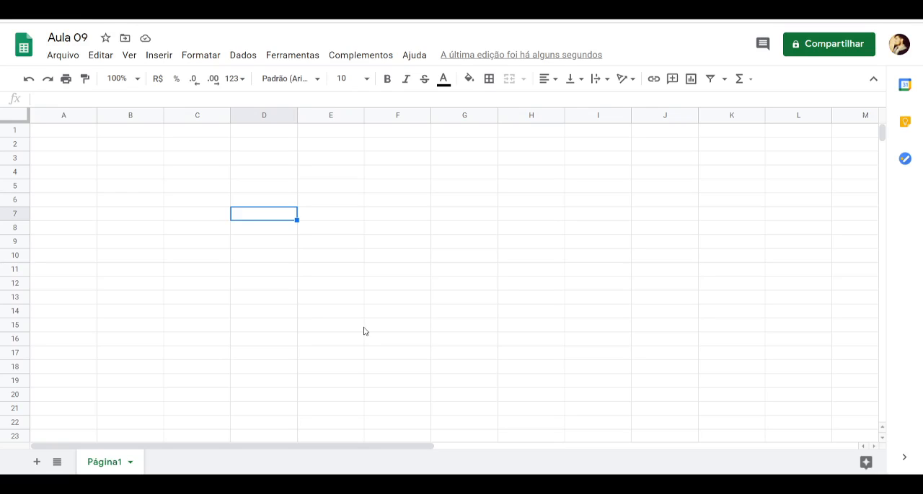
# Step: Change the Página1 sheet tab's colour to cornflower blue
pyautogui.click(132, 462)
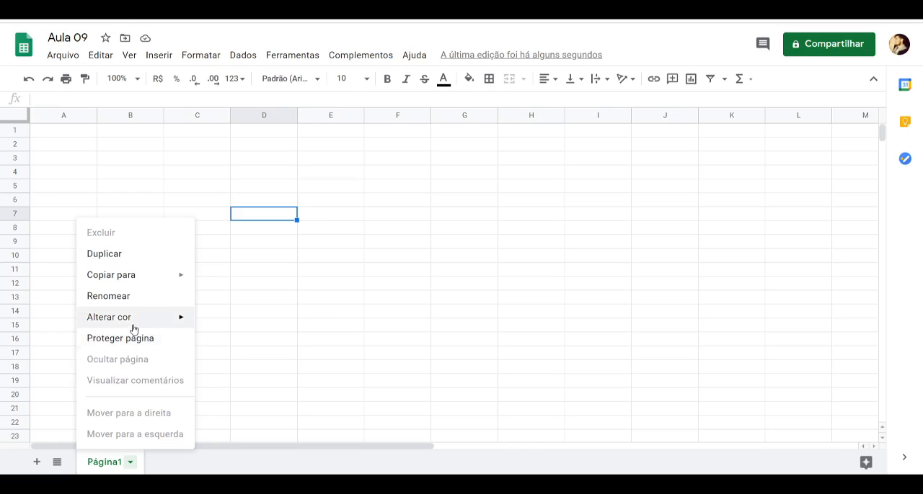
pyautogui.moveTo(124, 320)
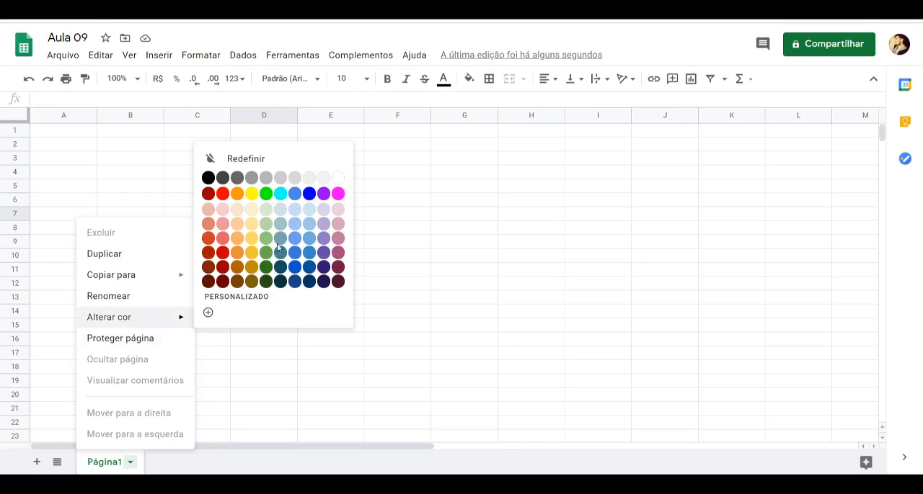
pyautogui.click(294, 195)
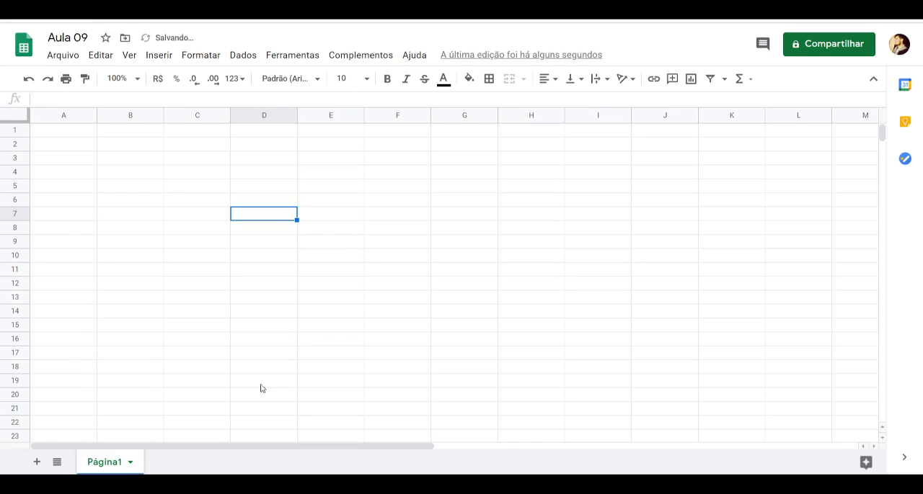
# Step: Rename the Página1 sheet as "Controle de Gastos"
pyautogui.click(130, 462)
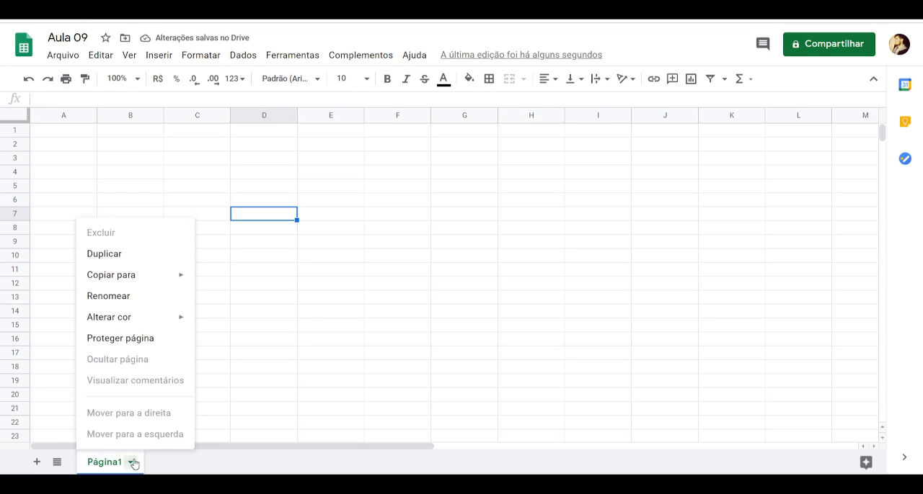
pyautogui.click(134, 297)
pyautogui.write('P')
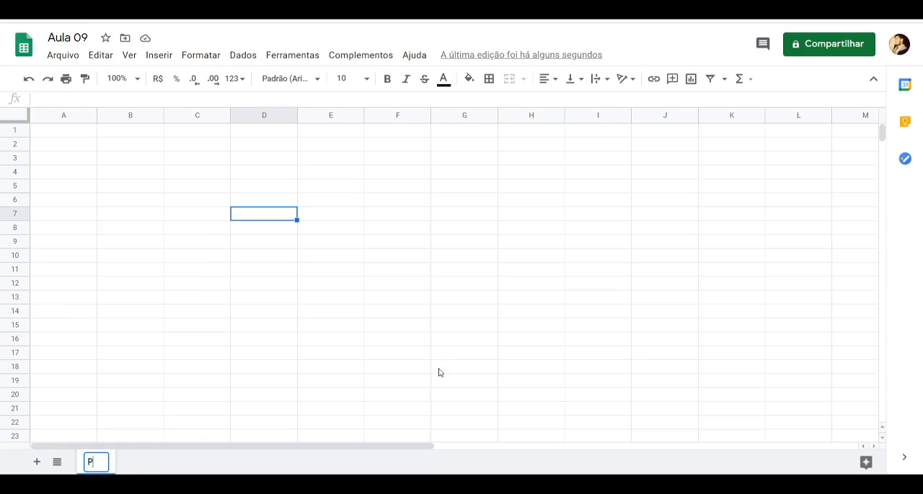
pyautogui.press('BackSpace')
pyautogui.write('Controle de Ga')
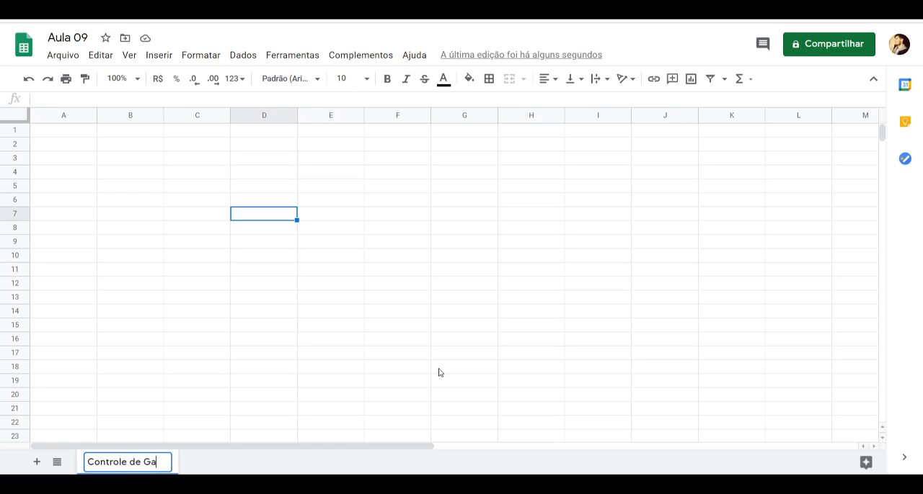
pyautogui.write('stos')
pyautogui.press('Return')
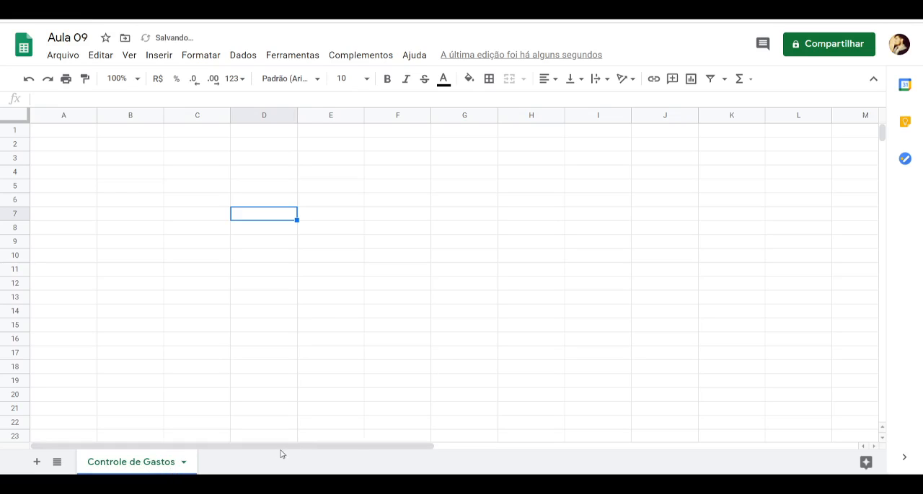
# Step: Review the options available for the Controle de Gastos sheet, and select the range C5:H14
pyautogui.click(184, 462)
pyautogui.moveTo(145, 286)
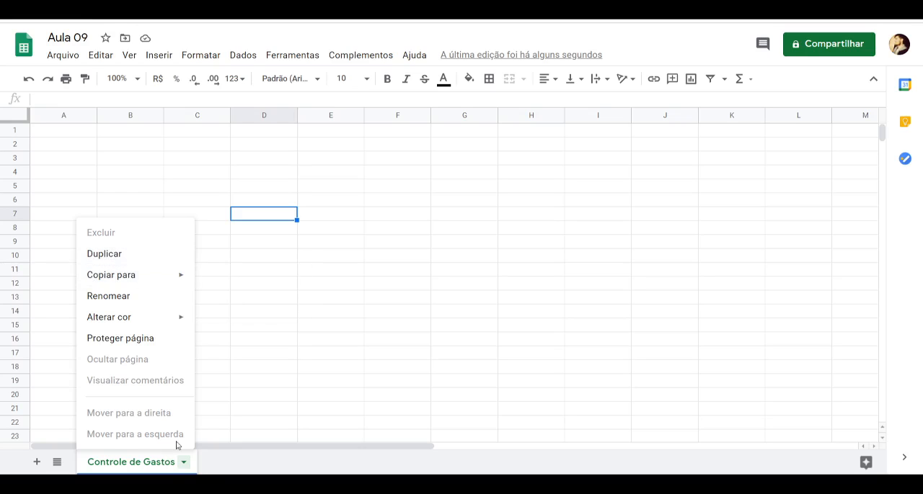
pyautogui.click(206, 466)
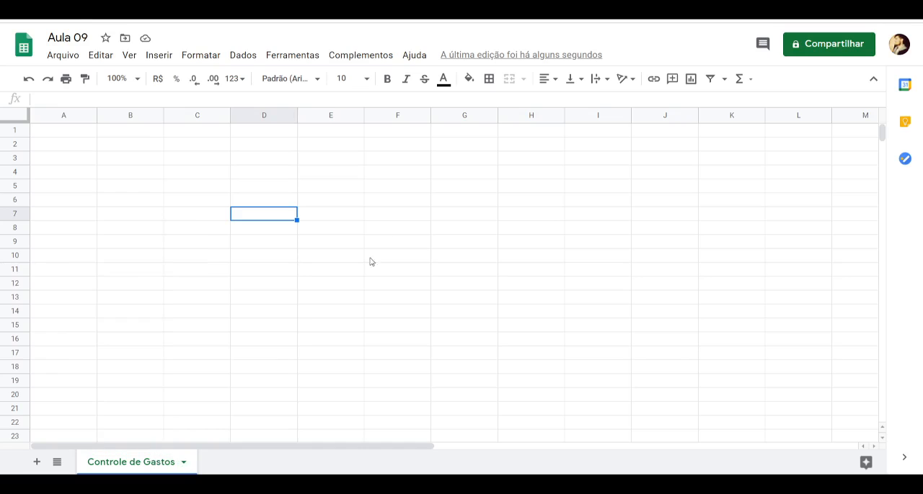
pyautogui.moveTo(209, 188)
pyautogui.mouseDown()
pyautogui.moveTo(545, 317)
pyautogui.moveTo(537, 299)
pyautogui.mouseUp()
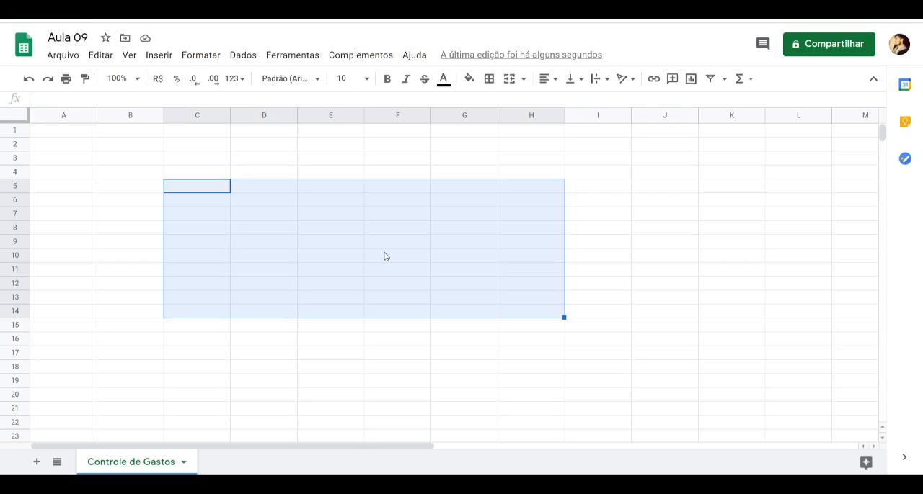
# Step: Duplicate the Controle de Gastos sheet and compare the original with its copy
pyautogui.rightClick(150, 464)
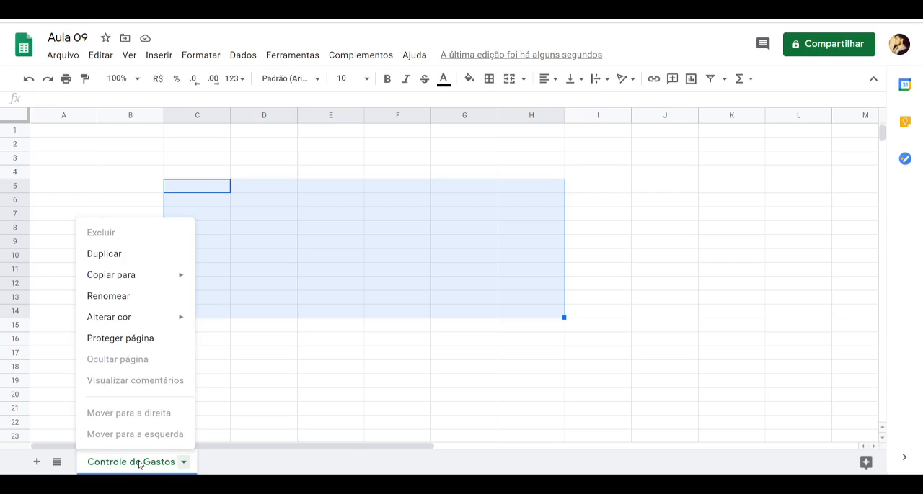
pyautogui.click(185, 463)
pyautogui.click(185, 465)
pyautogui.click(124, 256)
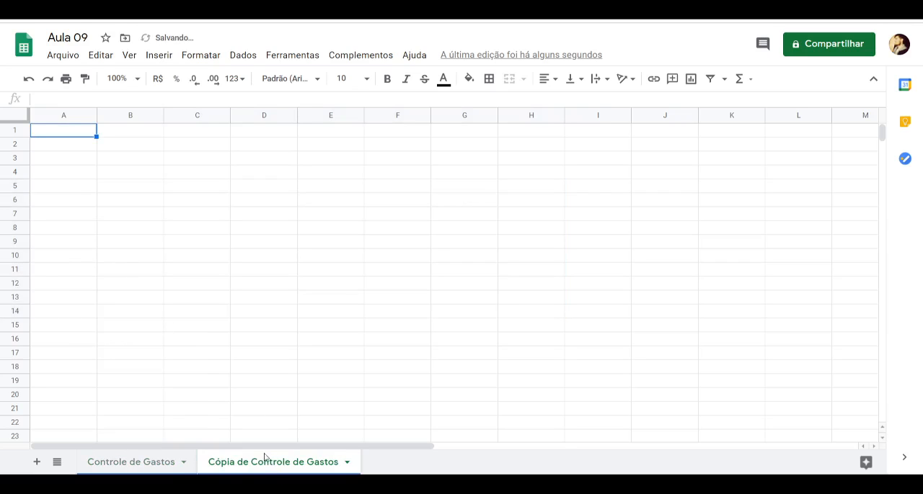
pyautogui.click(173, 461)
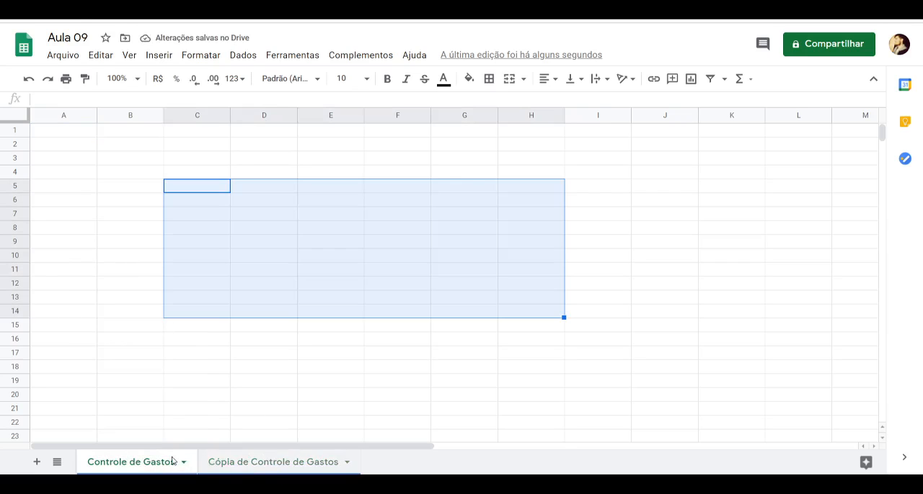
pyautogui.click(241, 465)
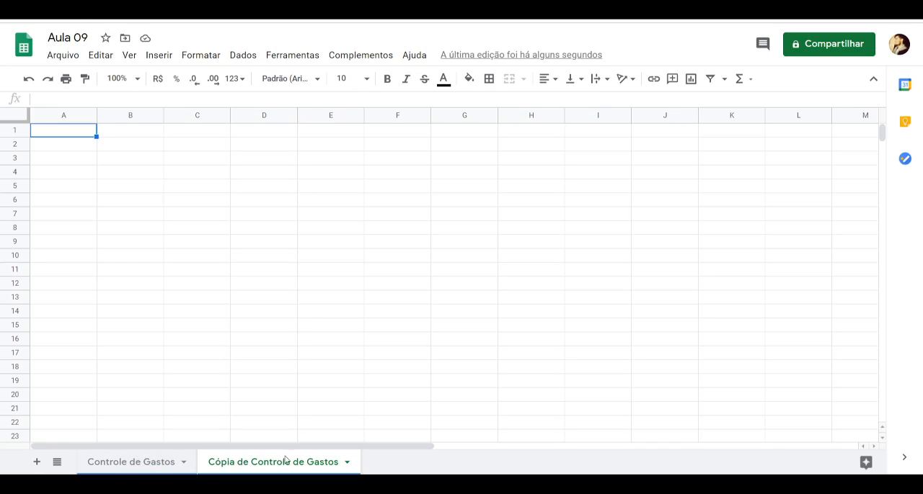
# Step: Rename the copied sheet as "Controle de Frequencia"
pyautogui.click(345, 464)
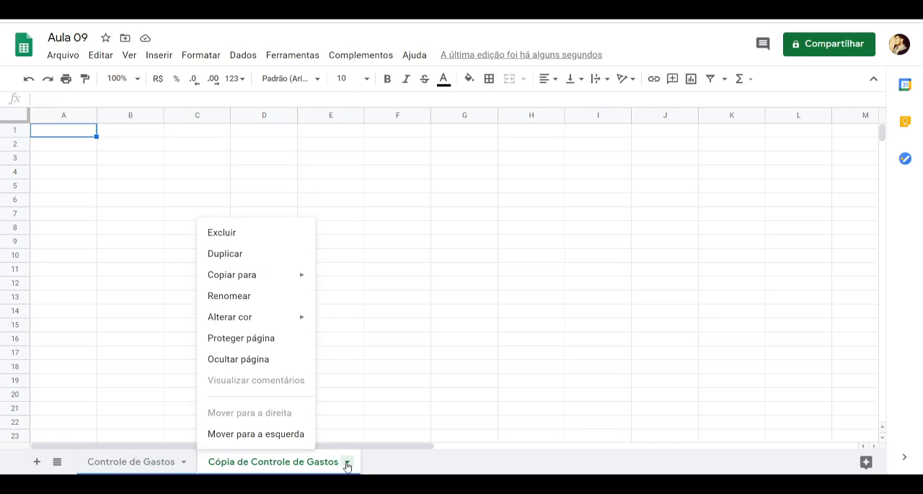
pyautogui.click(262, 299)
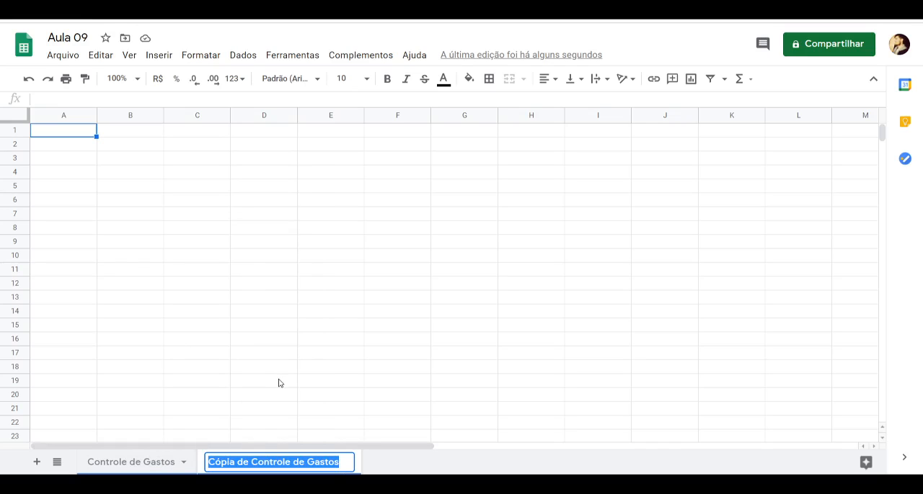
pyautogui.write('Controle ')
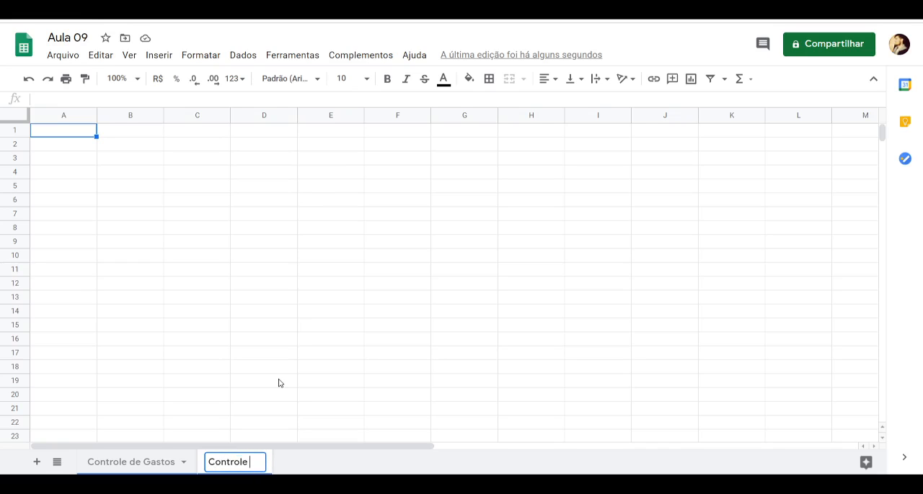
pyautogui.write('de Presen')
pyautogui.press('BackSpace')
pyautogui.press('BackSpace')
pyautogui.press('BackSpace')
pyautogui.press('BackSpace')
pyautogui.press('BackSpace')
pyautogui.press('BackSpace')
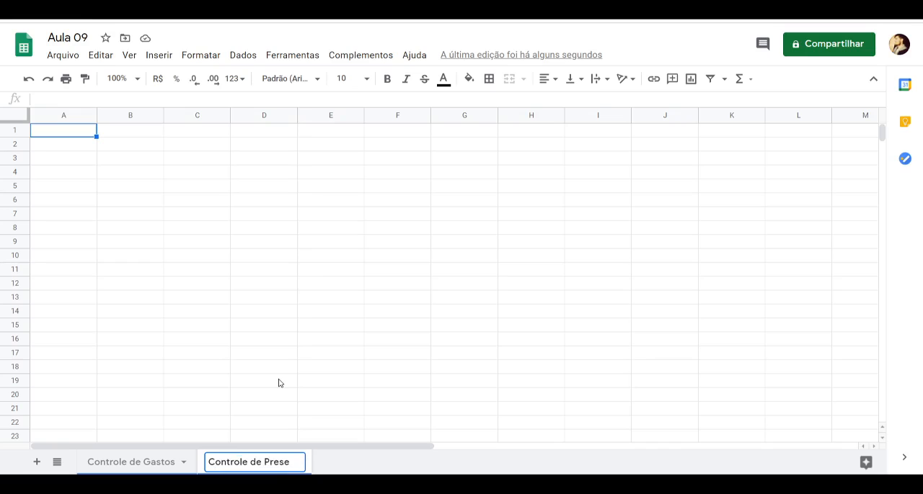
pyautogui.write('Frequencia')
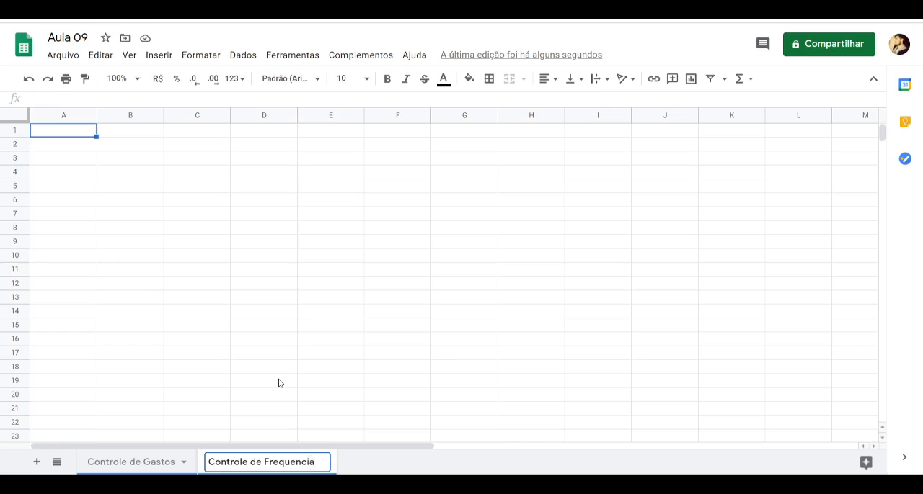
pyautogui.press('Return')
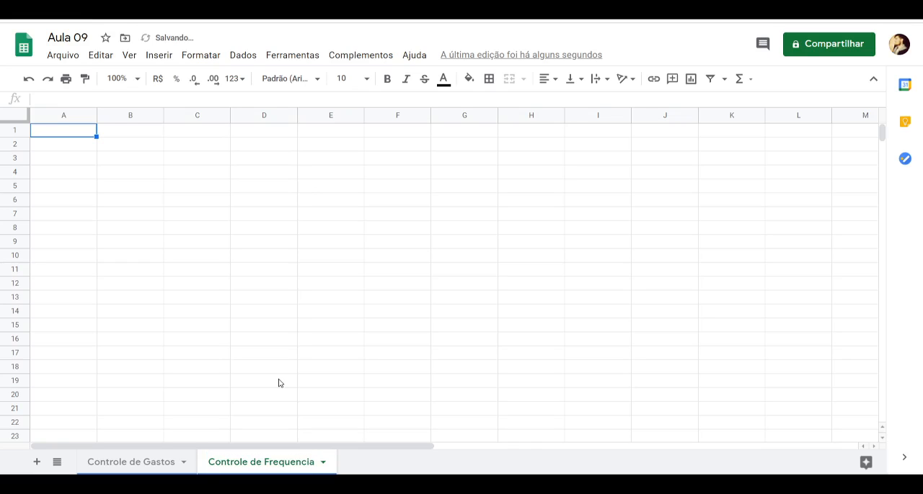
# Step: Delete the Controle de Frequencia sheet
pyautogui.click(134, 461)
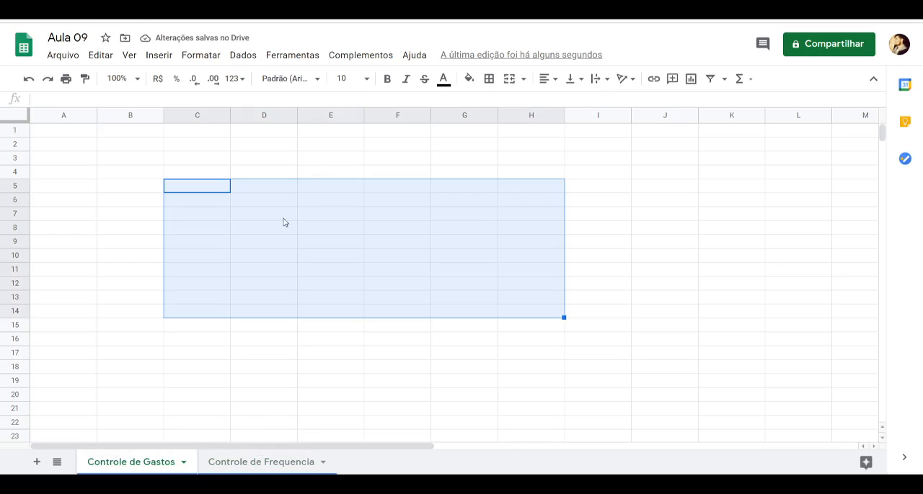
pyautogui.click(266, 467)
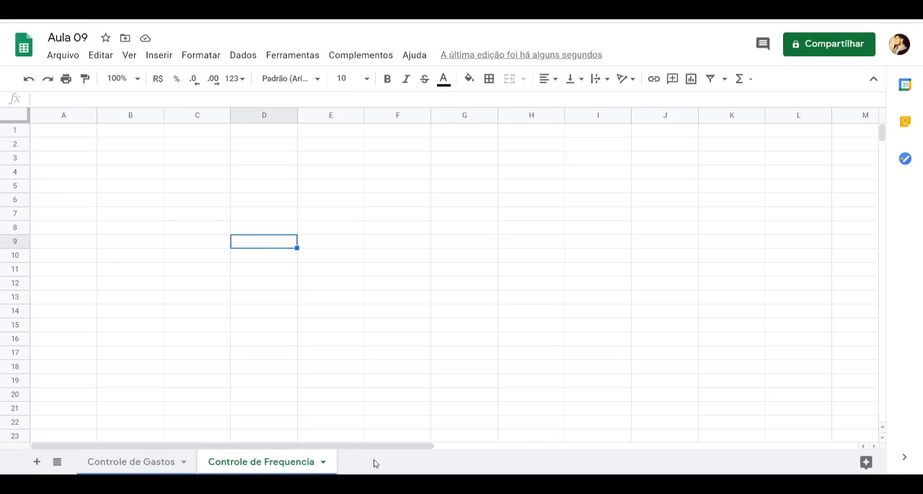
pyautogui.click(322, 462)
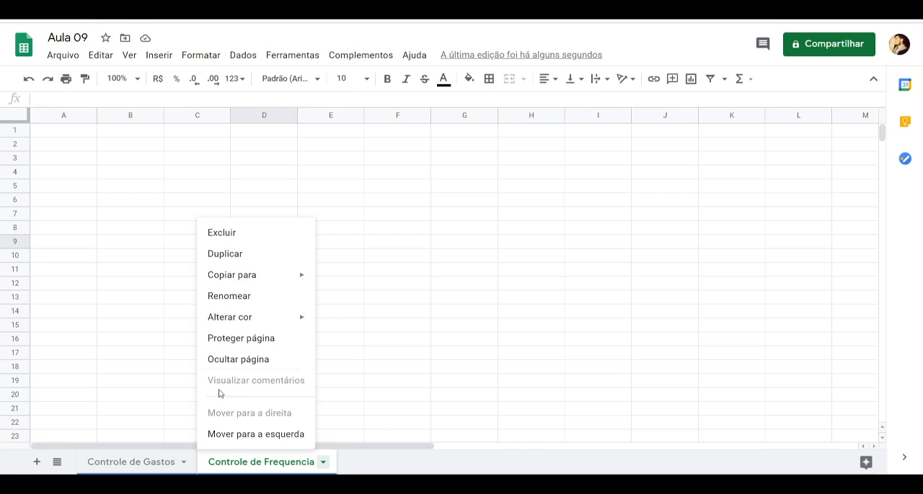
pyautogui.click(241, 239)
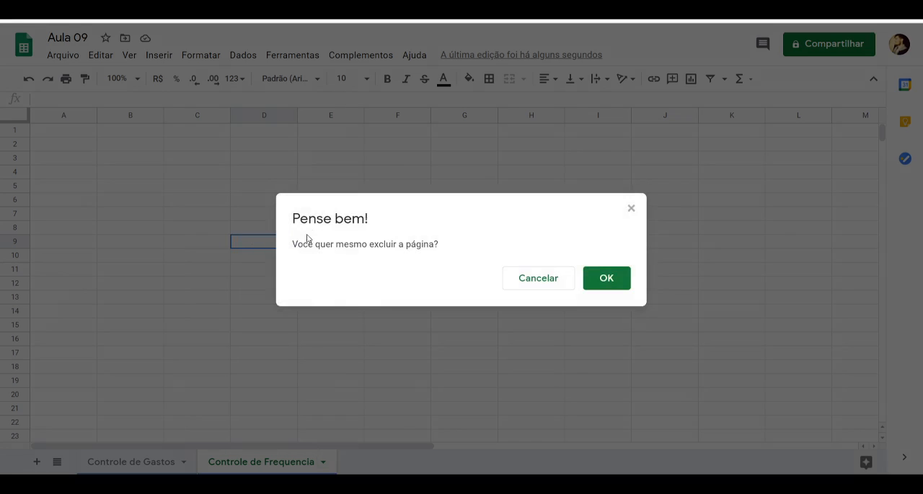
pyautogui.click(619, 278)
# Step: Rename the Controle de Gastos sheet as "Janeiro"
pyautogui.click(182, 462)
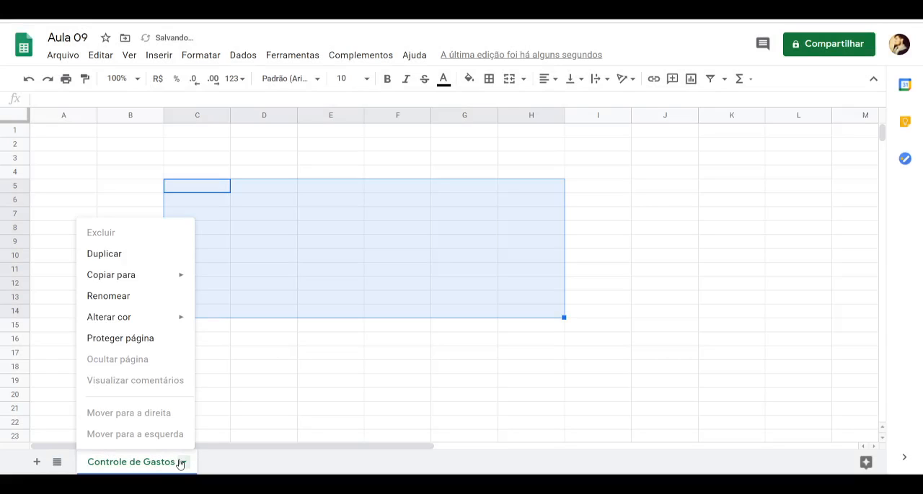
pyautogui.click(145, 300)
pyautogui.write('Janeiro')
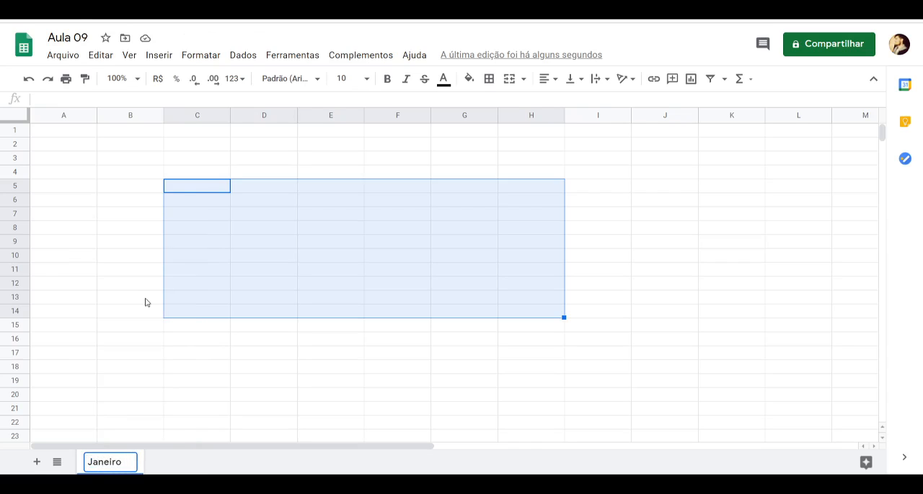
pyautogui.press('Return')
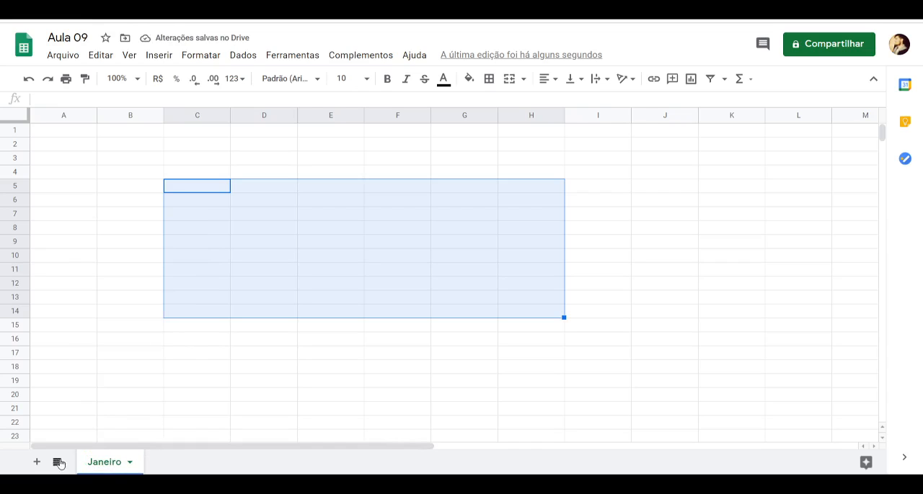
# Step: Add six blank sheets after the Janeiro sheet
pyautogui.click(37, 462)
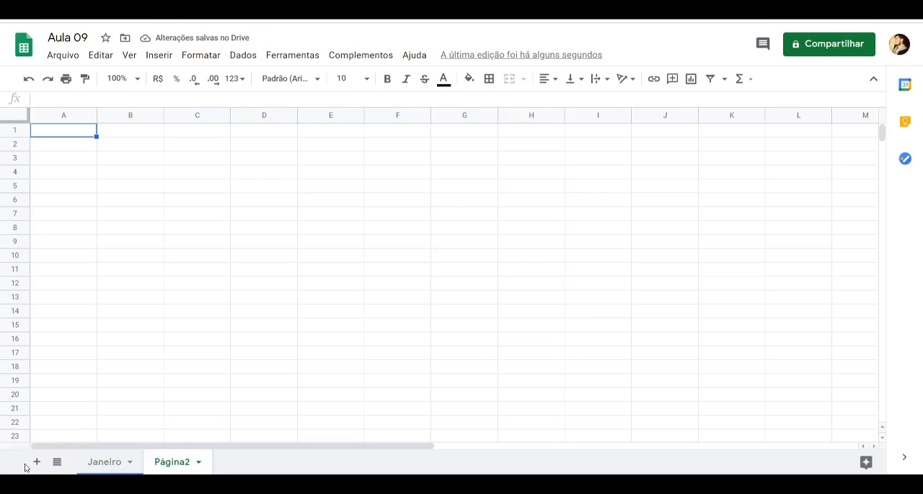
pyautogui.click(36, 462)
pyautogui.click(37, 463)
pyautogui.click(38, 463)
pyautogui.click(38, 464)
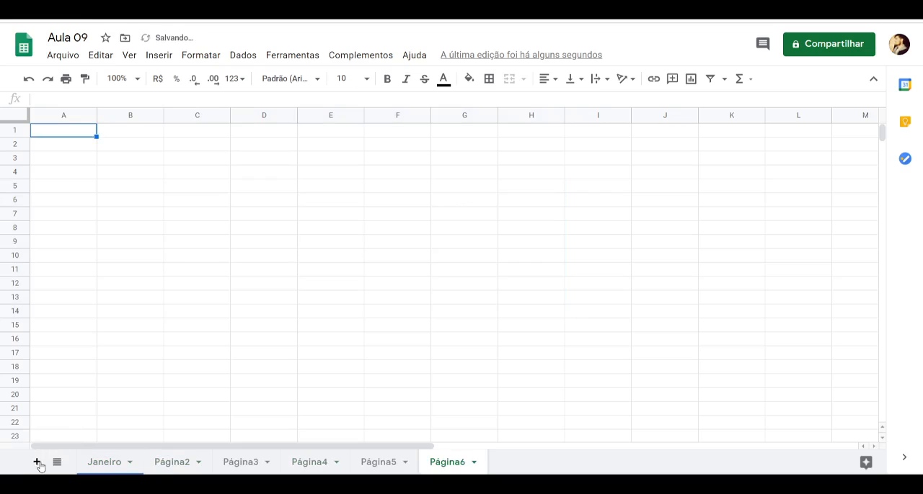
pyautogui.click(36, 463)
# Step: Rename the Página2 sheet as "Fevereiro"
pyautogui.click(192, 464)
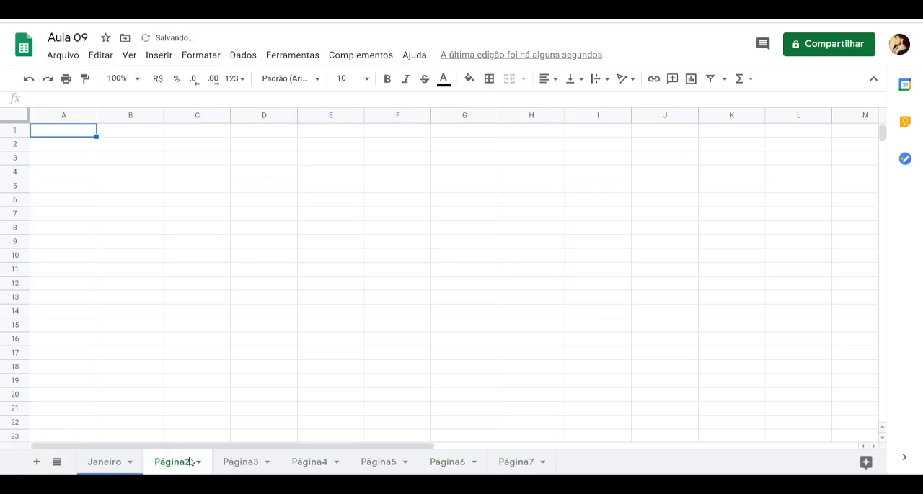
pyautogui.click(198, 462)
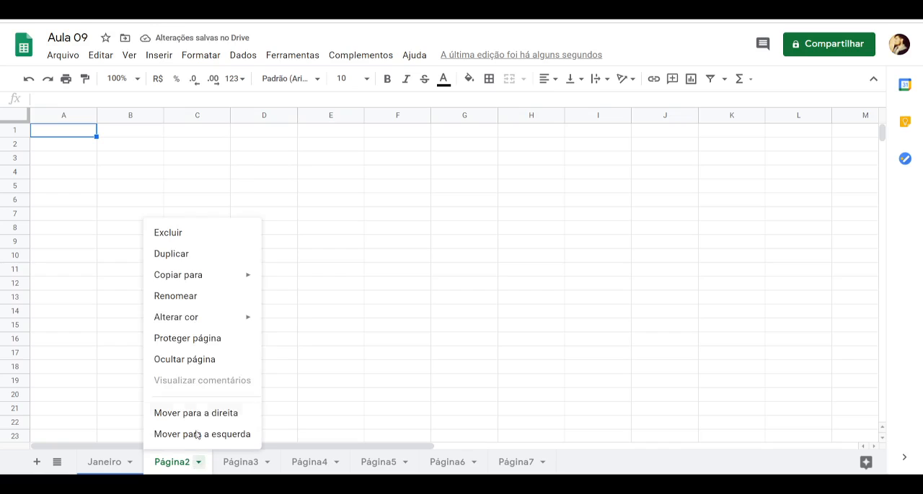
pyautogui.click(194, 295)
pyautogui.write('Fevereiro')
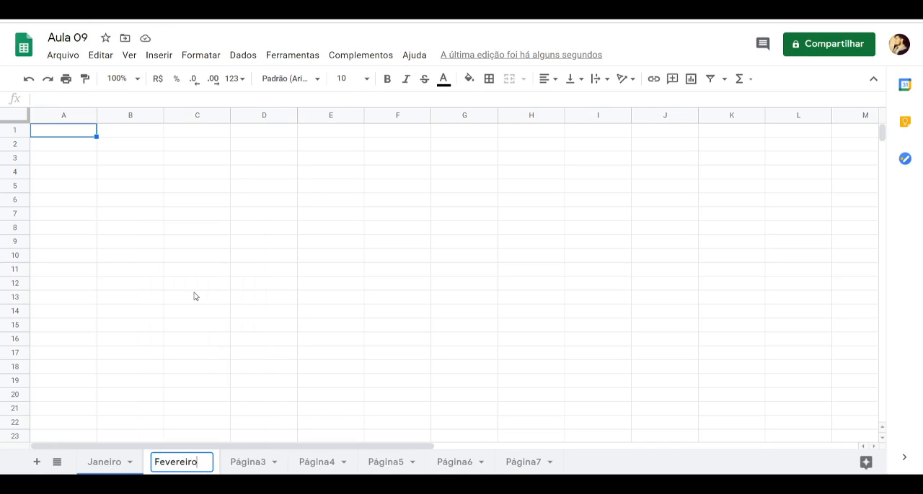
pyautogui.press('Return')
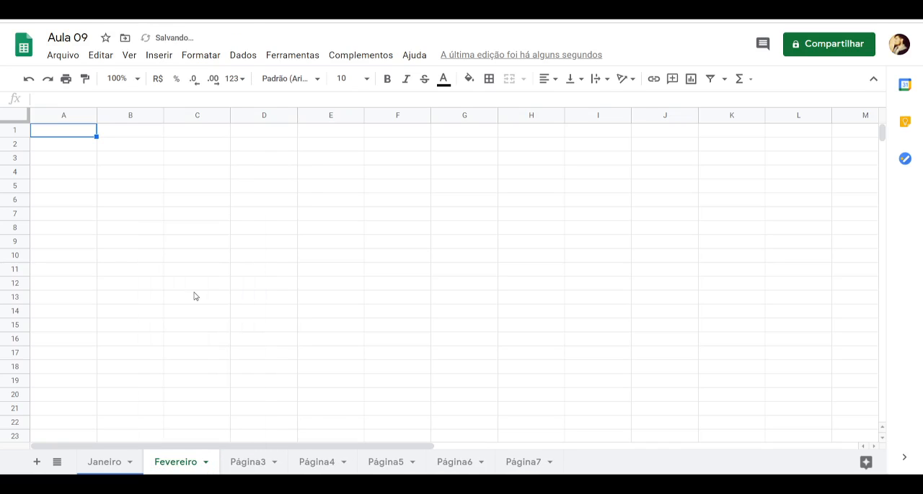
# Step: Rename the Página3 sheet as "Março"
pyautogui.rightClick(257, 465)
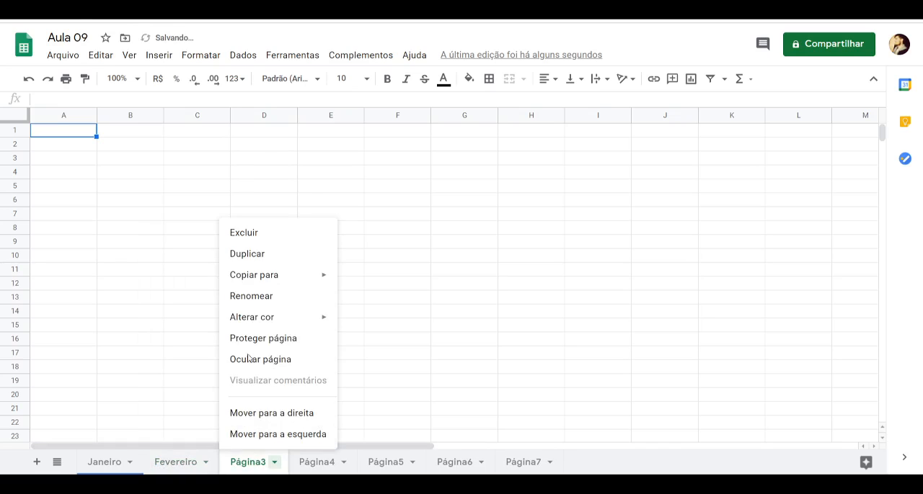
pyautogui.click(264, 296)
pyautogui.write('Março')
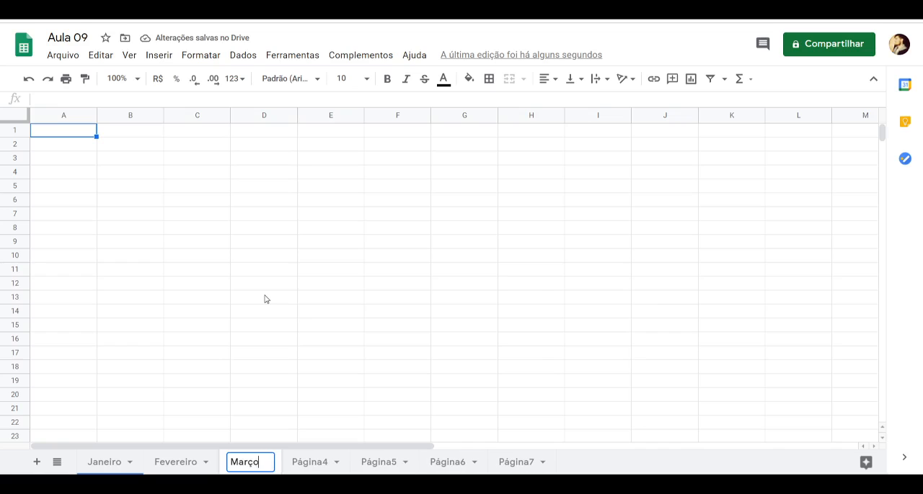
pyautogui.press('Return')
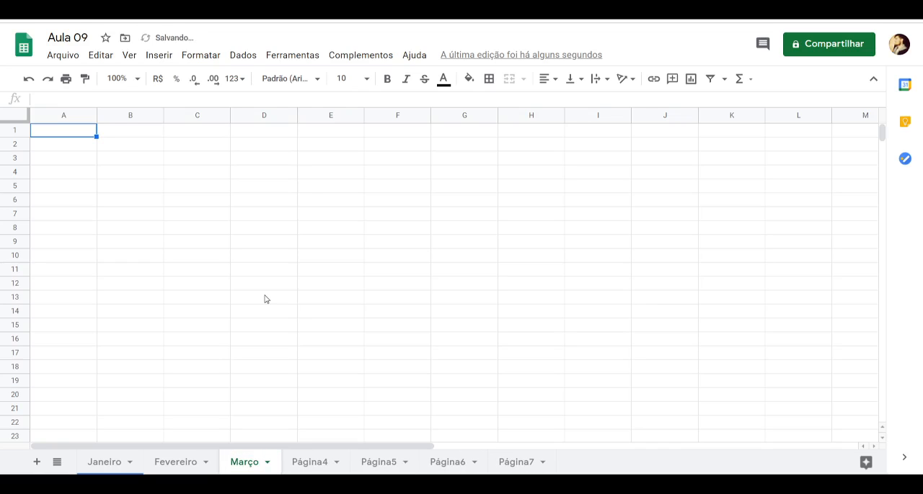
# Step: Rename the Página4 sheet as "Abril"
pyautogui.rightClick(315, 465)
pyautogui.click(321, 292)
pyautogui.write('Abil')
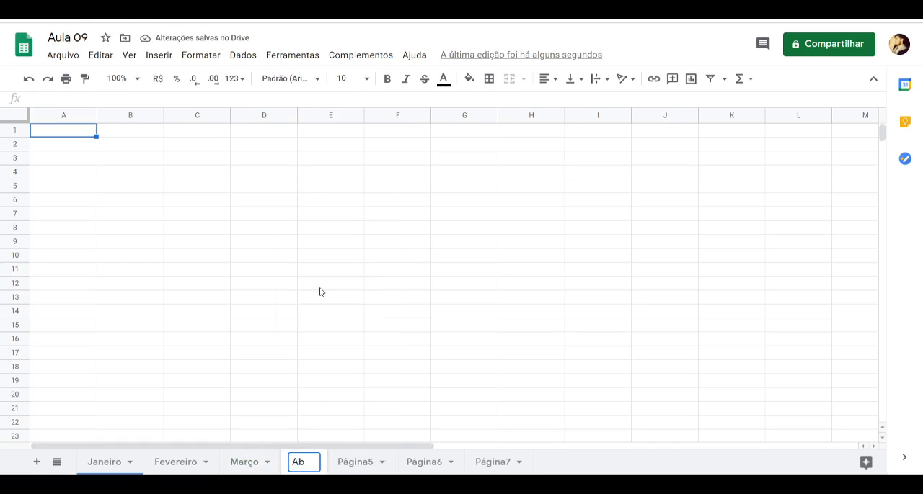
pyautogui.press('Left')
pyautogui.press('Left')
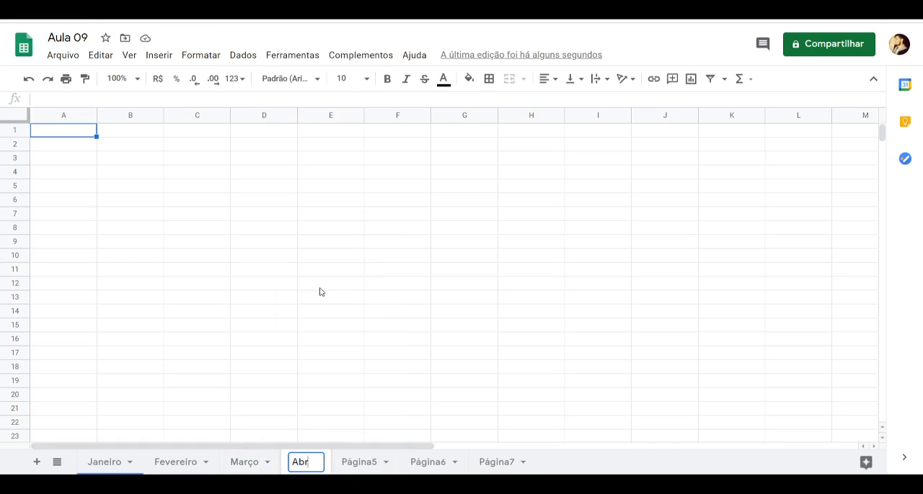
pyautogui.write('r')
pyautogui.press('Return')
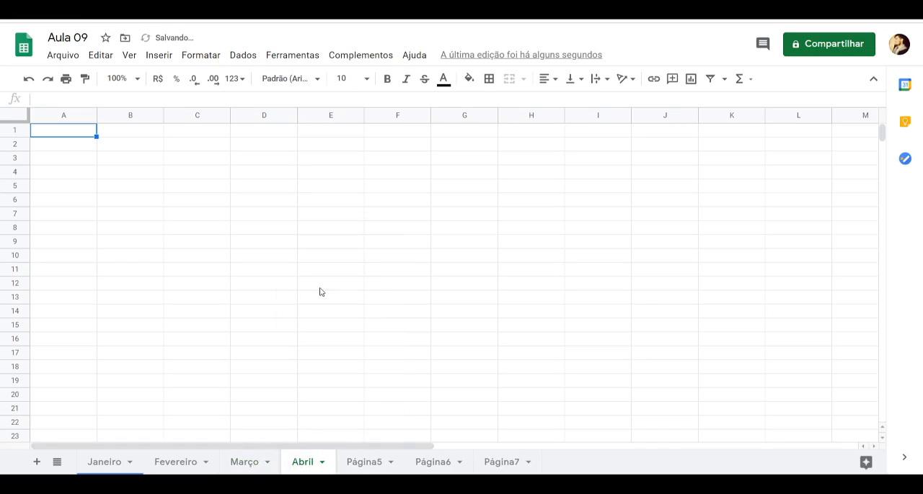
# Step: Rename the Página5 sheet as "Maio"
pyautogui.rightClick(374, 462)
pyautogui.click(382, 296)
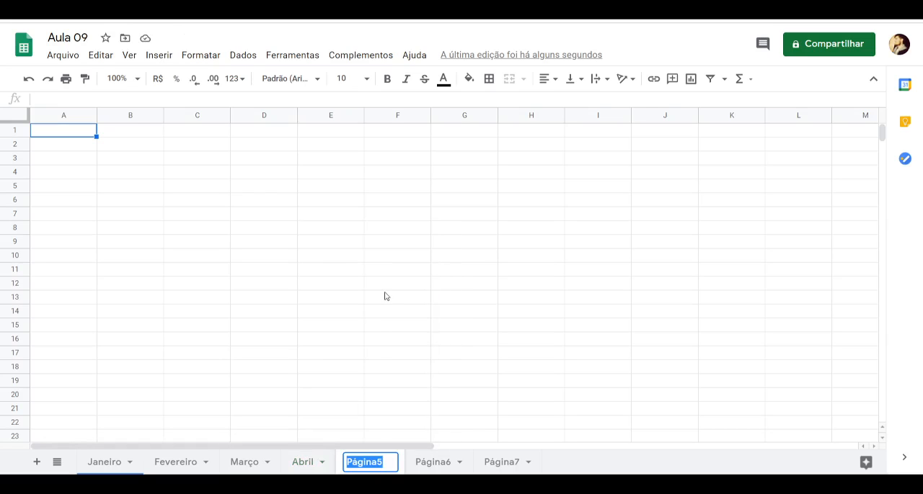
pyautogui.write('Maio')
pyautogui.press('Return')
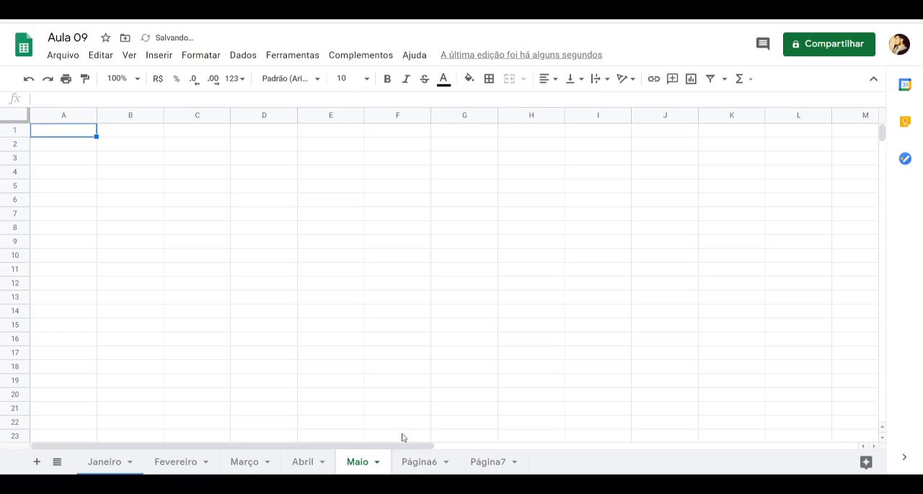
# Step: Rename the Página6 sheet as "Junho"
pyautogui.rightClick(424, 464)
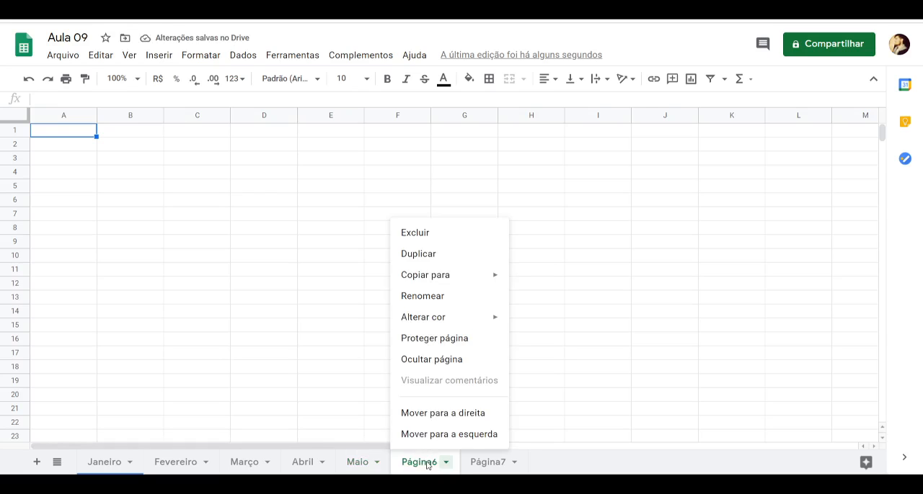
pyautogui.click(449, 296)
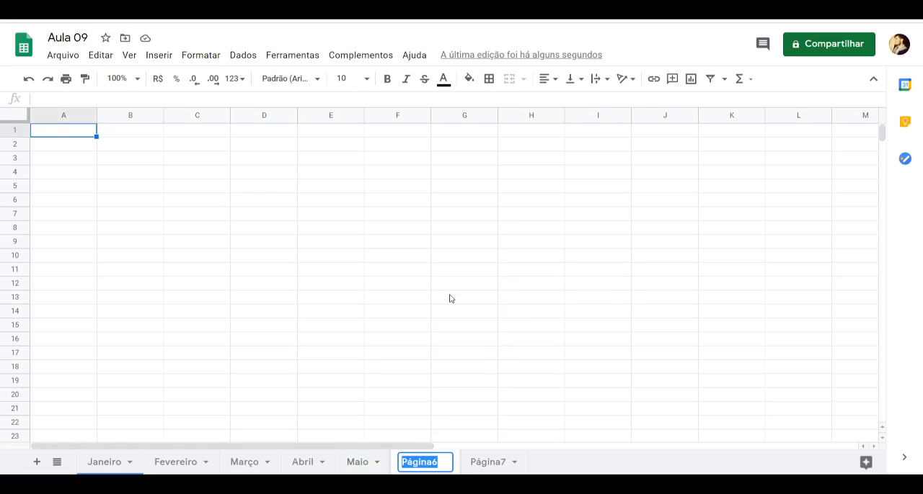
pyautogui.write('unho')
pyautogui.press('BackSpace')
pyautogui.press('BackSpace')
pyautogui.press('BackSpace')
pyautogui.press('BackSpace')
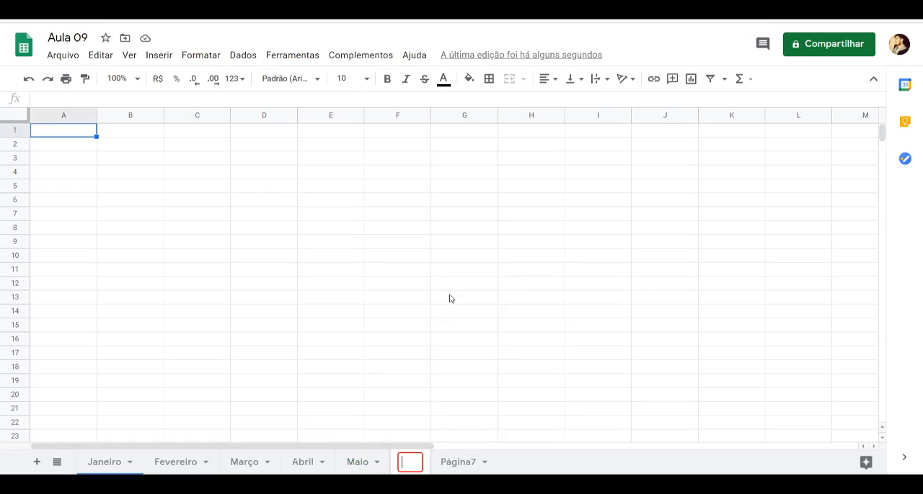
pyautogui.write('Junho')
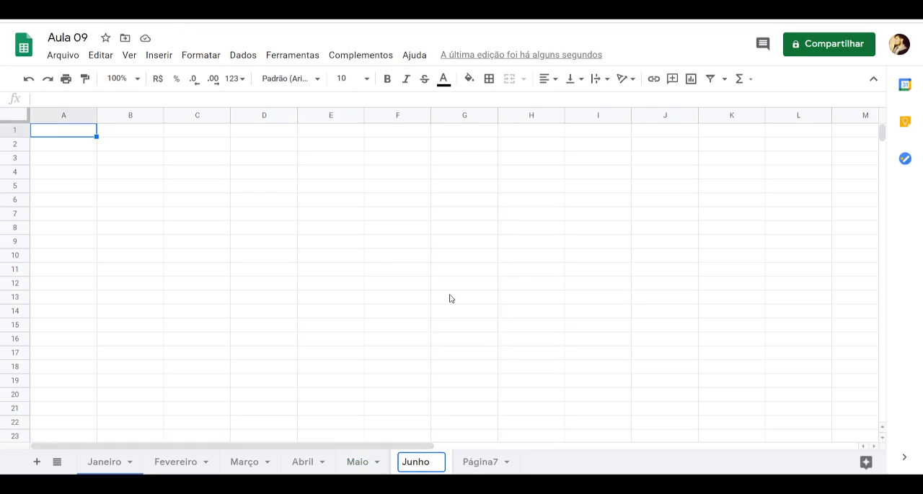
# Step: Delete the surplus Página7 sheet from the spreadsheet and confirm its removal
pyautogui.click(473, 462)
pyautogui.rightClick(481, 462)
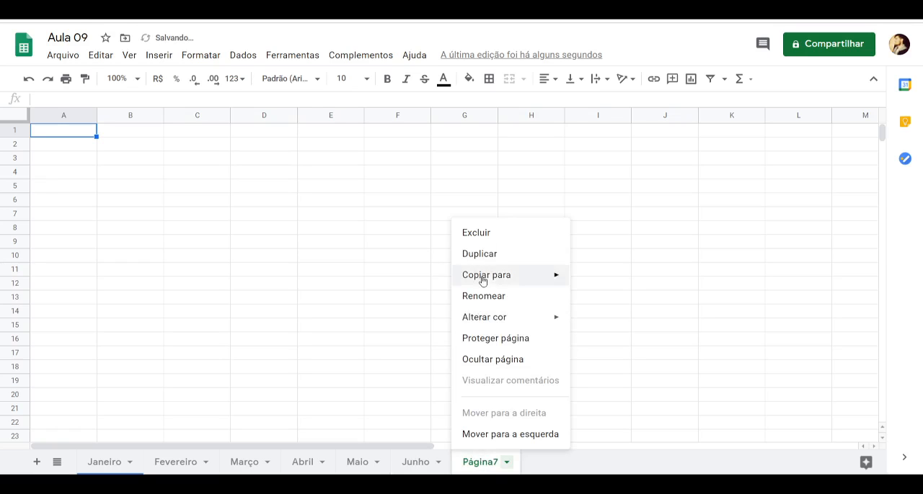
pyautogui.click(485, 233)
pyautogui.click(613, 273)
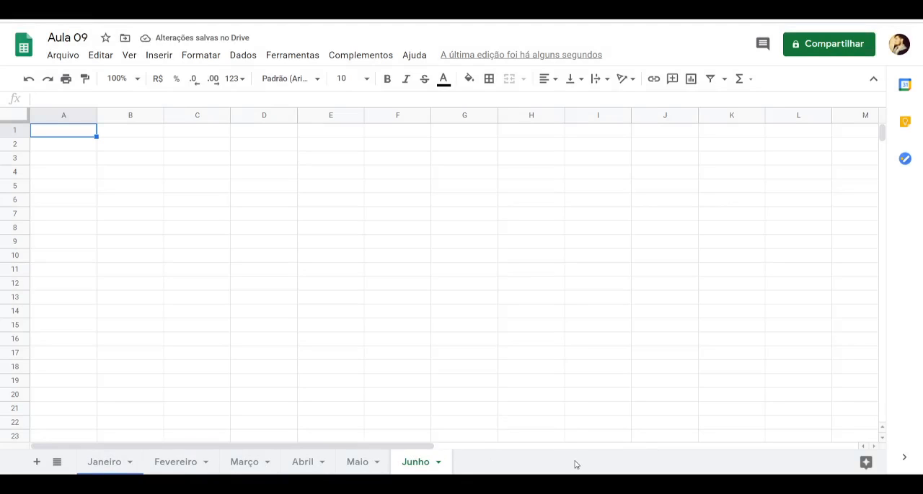
# Step: Change the Janeiro sheet's tab colour to pure blue
pyautogui.click(124, 466)
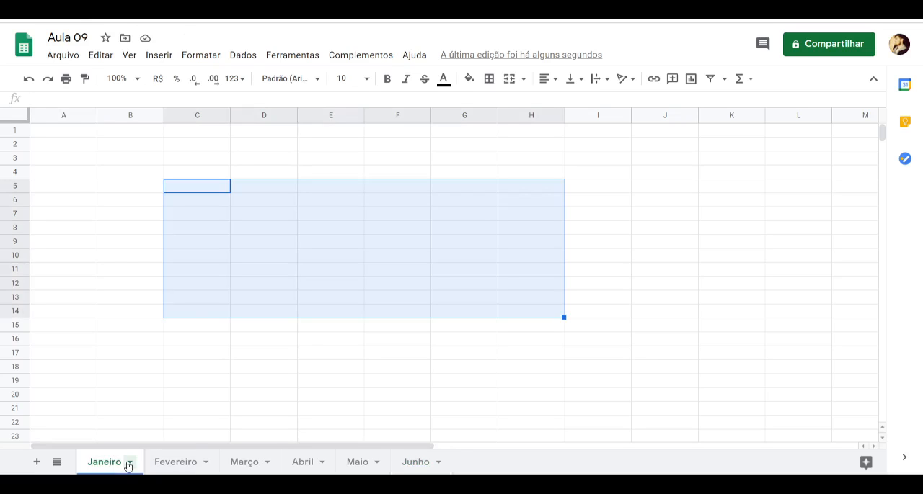
pyautogui.click(128, 465)
pyautogui.moveTo(162, 315)
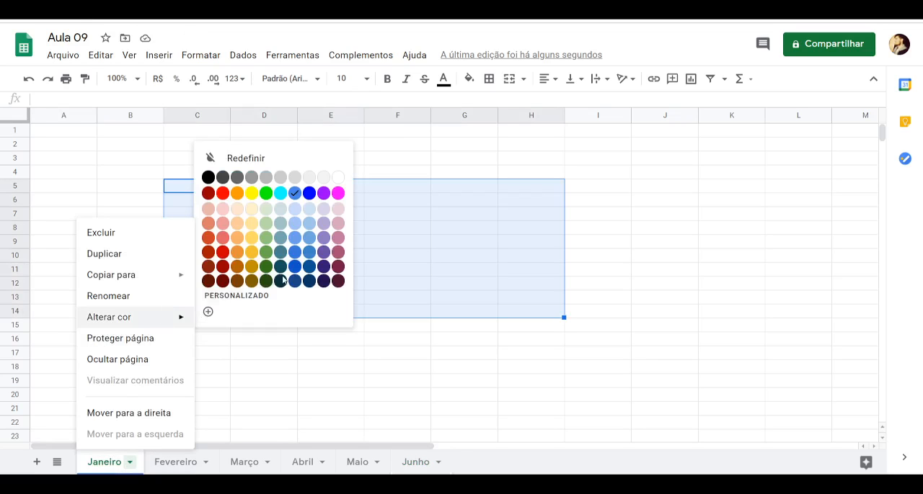
pyautogui.click(310, 192)
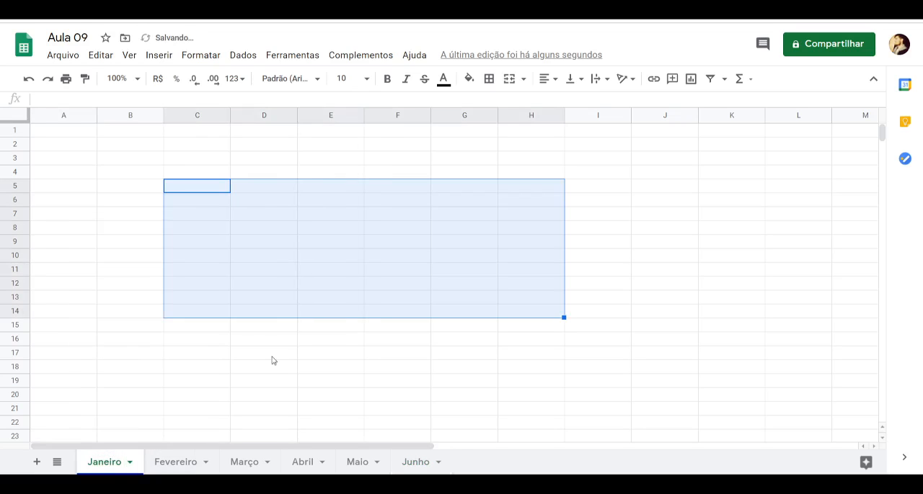
# Step: Change the Fevereiro sheet's tab colour to bright green
pyautogui.click(200, 466)
pyautogui.click(205, 466)
pyautogui.moveTo(221, 318)
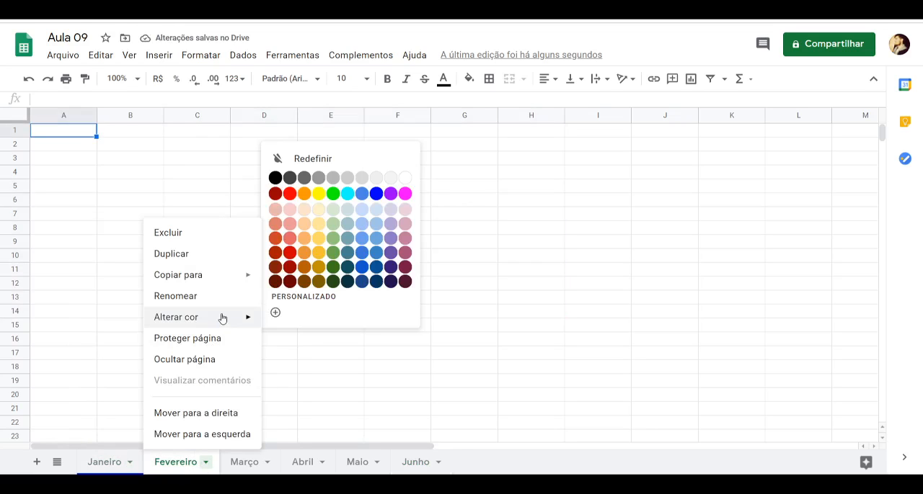
pyautogui.click(333, 194)
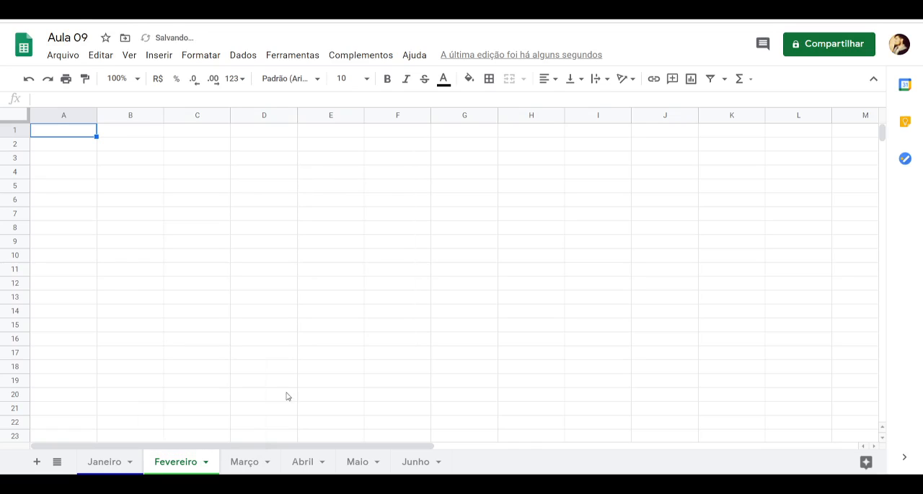
# Step: Change the Março sheet's tab colour to bright magenta
pyautogui.click(267, 464)
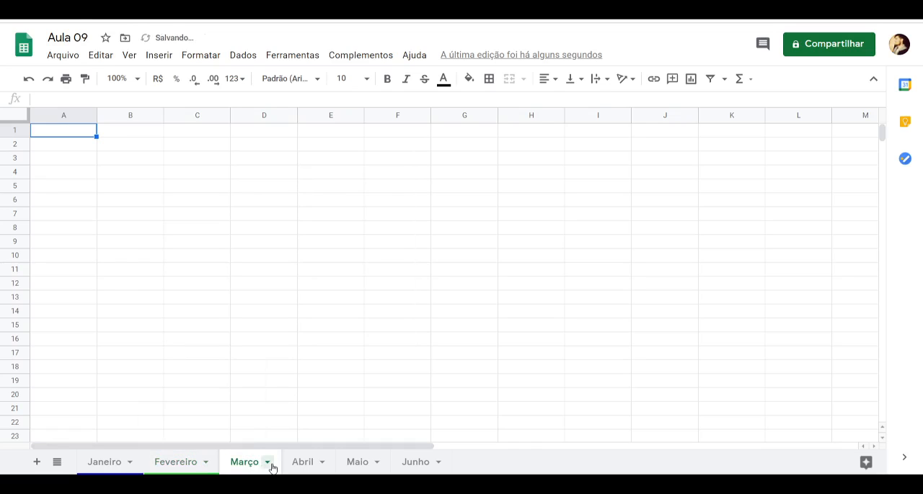
pyautogui.click(269, 464)
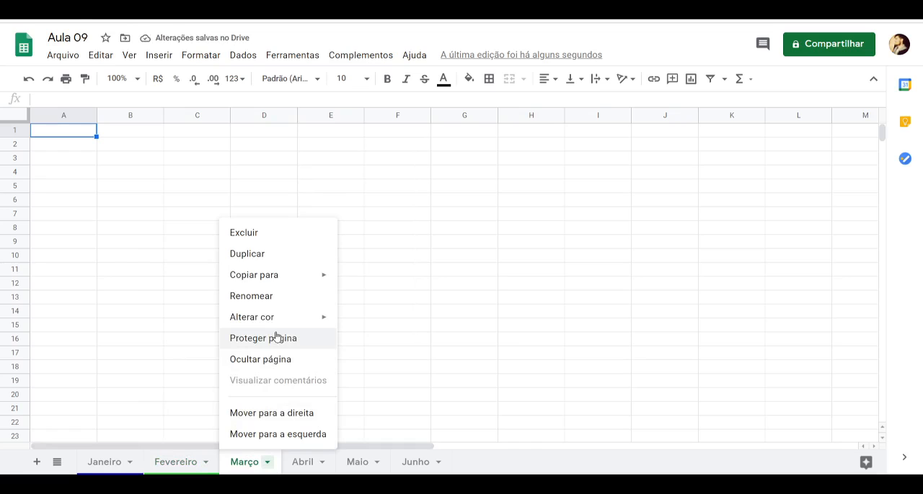
pyautogui.moveTo(296, 326)
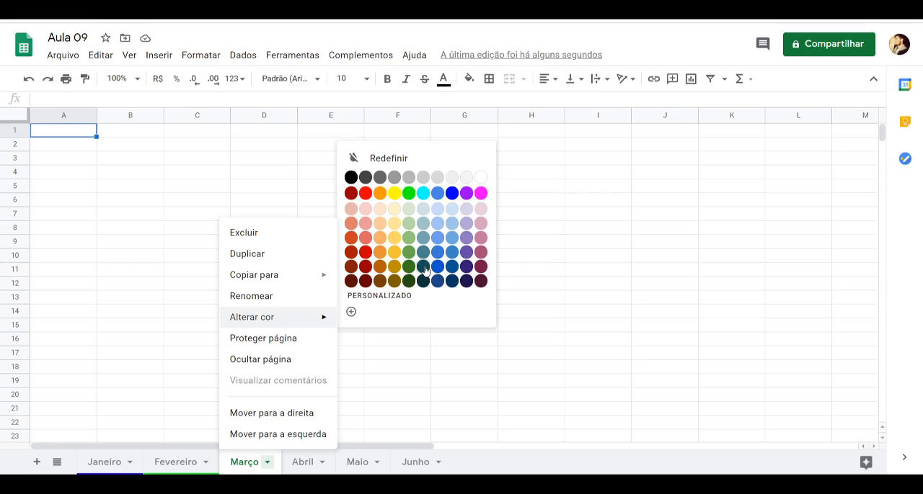
pyautogui.click(481, 194)
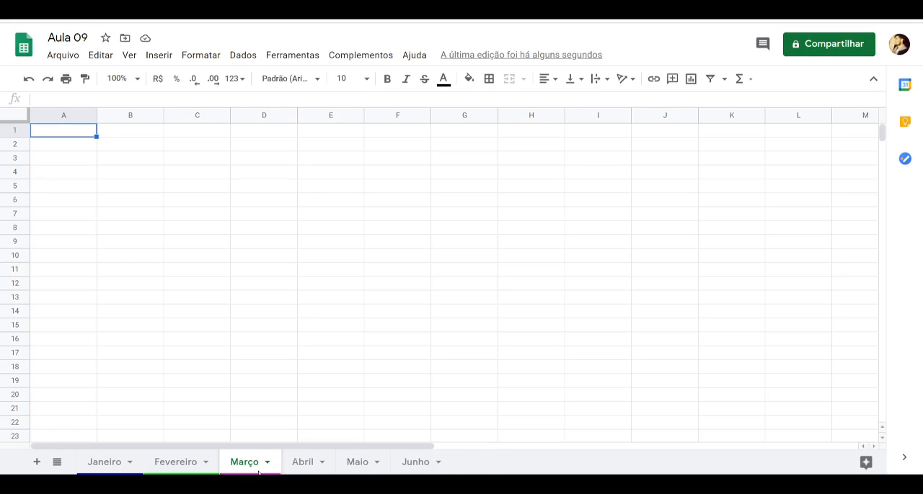
# Step: Change the Abril sheet's tab colour to bright red
pyautogui.click(318, 464)
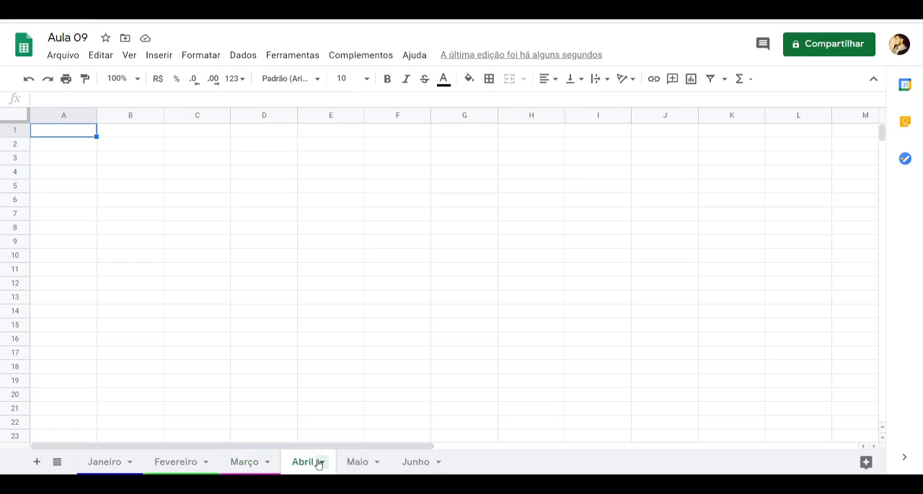
pyautogui.click(320, 463)
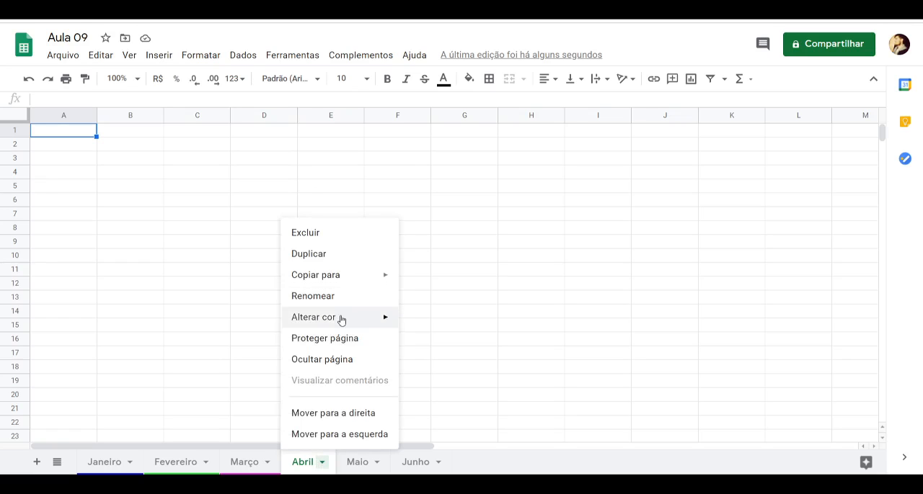
pyautogui.moveTo(370, 320)
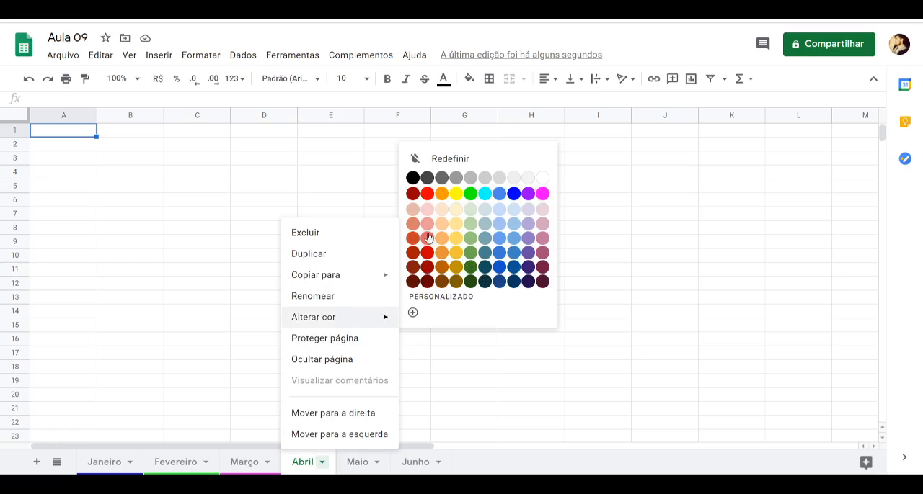
pyautogui.click(427, 193)
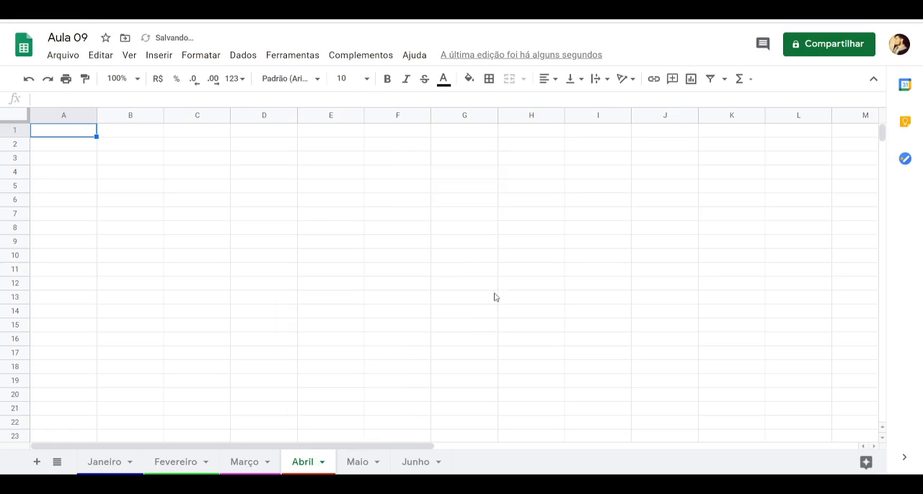
# Step: Change the Maio sheet's tab colour to a light dusty pink
pyautogui.click(377, 462)
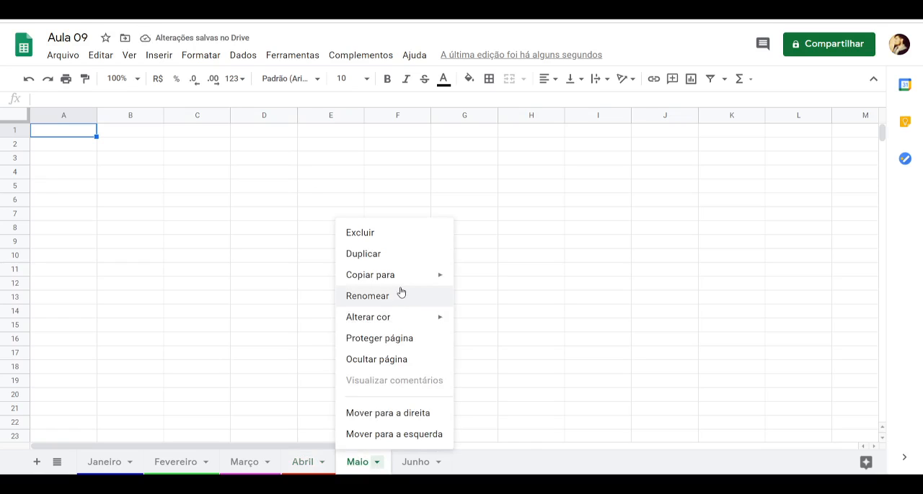
pyautogui.moveTo(411, 317)
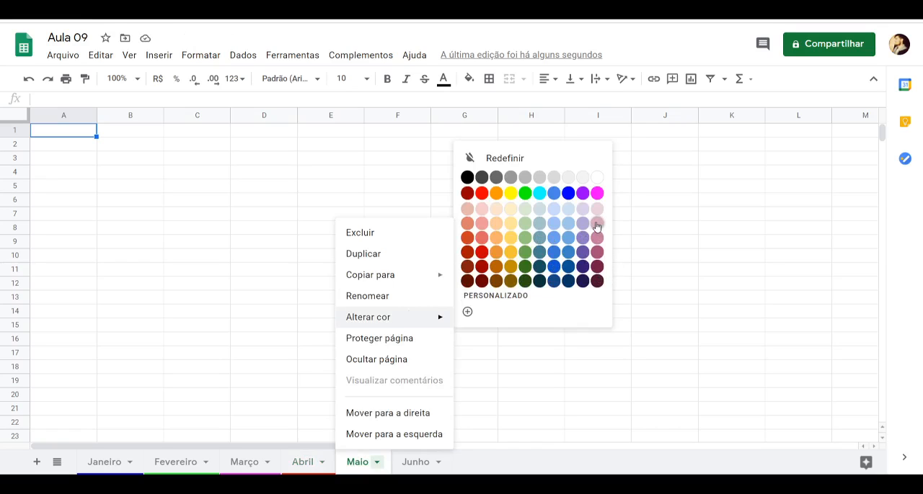
pyautogui.click(596, 224)
# Step: Change the Junho sheet's tab colour to yellow
pyautogui.click(438, 462)
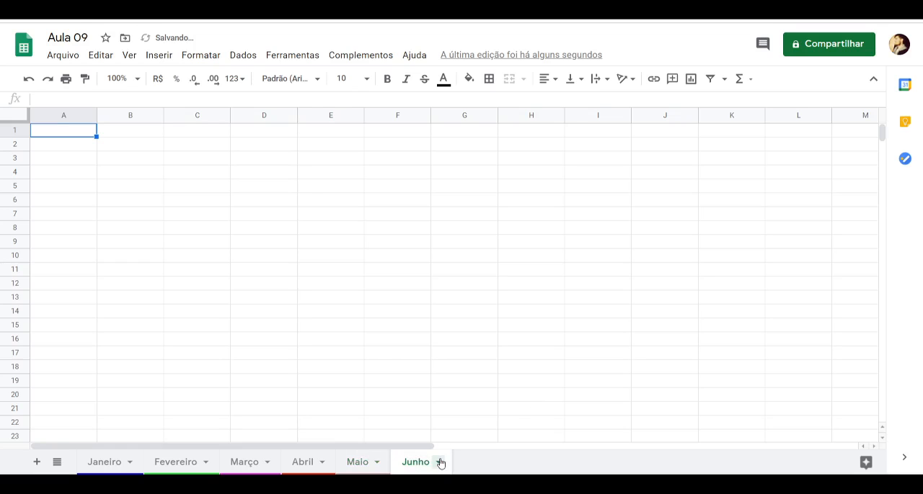
pyautogui.click(438, 462)
pyautogui.moveTo(467, 318)
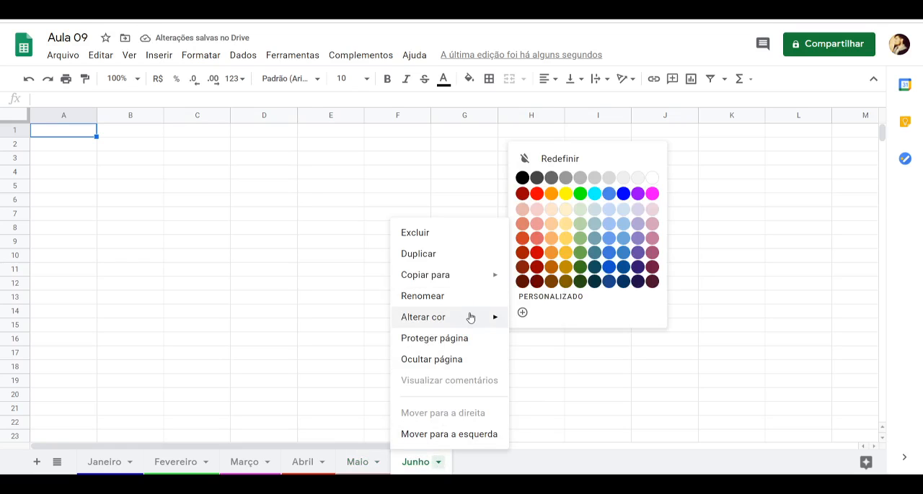
pyautogui.click(565, 194)
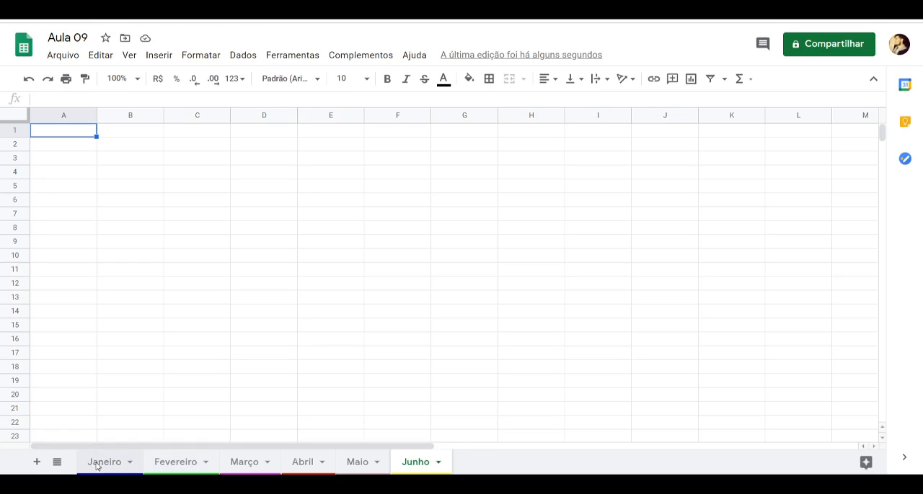
# Step: Look through the Janeiro, Fevereiro and Março sheets, then examine individual cells in the Janeiro grid
pyautogui.click(97, 468)
pyautogui.click(186, 466)
pyautogui.click(237, 467)
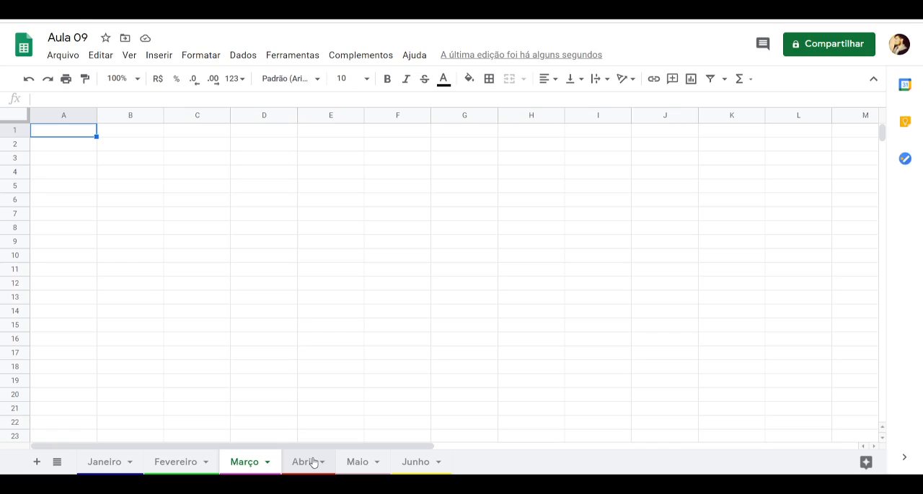
pyautogui.click(110, 465)
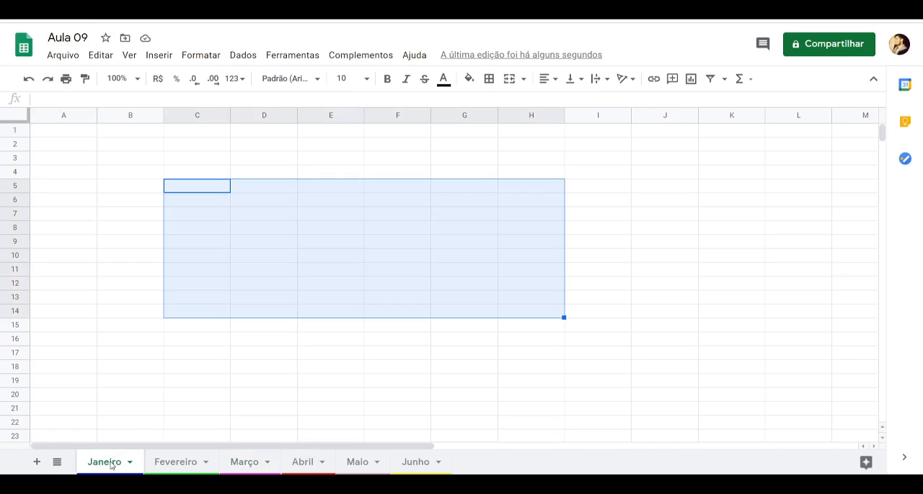
pyautogui.click(212, 273)
pyautogui.click(204, 229)
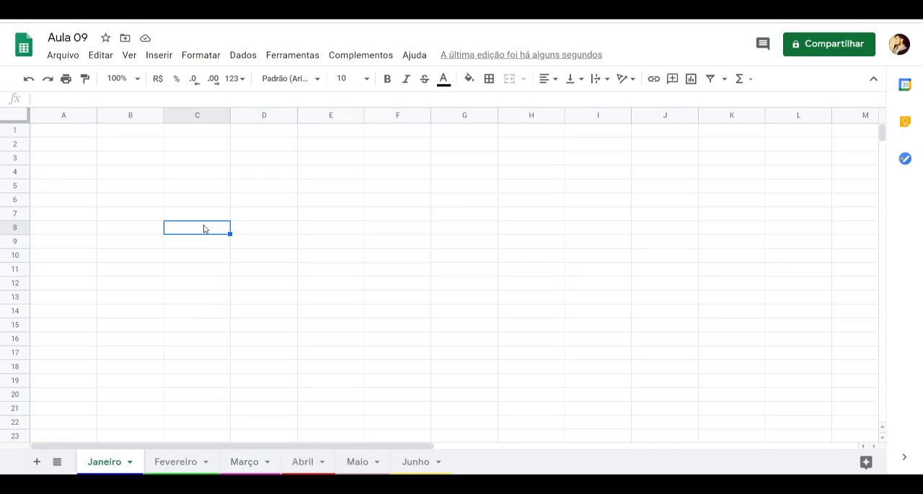
pyautogui.click(290, 229)
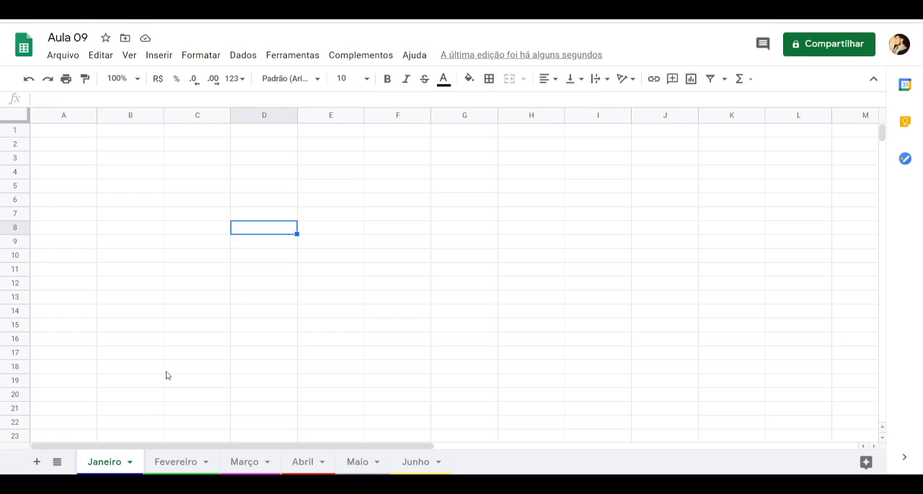
pyautogui.click(383, 216)
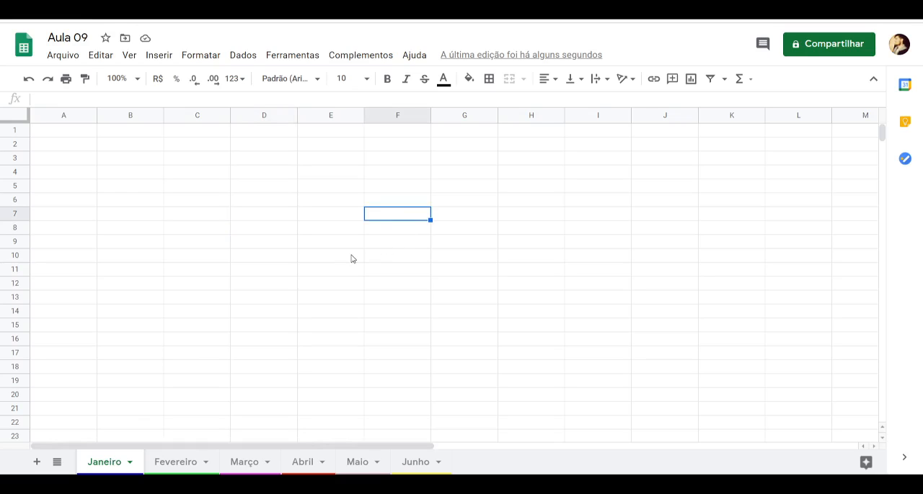
pyautogui.click(156, 243)
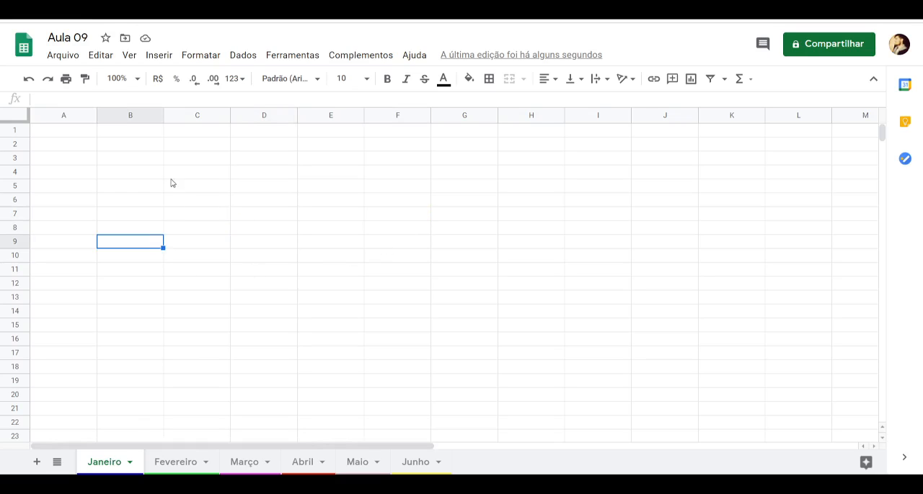
# Step: Highlight B4:I15 in Janeiro, B5:G13 in Fevereiro and B4:I14 in Março to compare the sheets' work areas, then return to Janeiro
pyautogui.moveTo(171, 183); pyautogui.dragTo(613, 329)
pyautogui.click(175, 461)
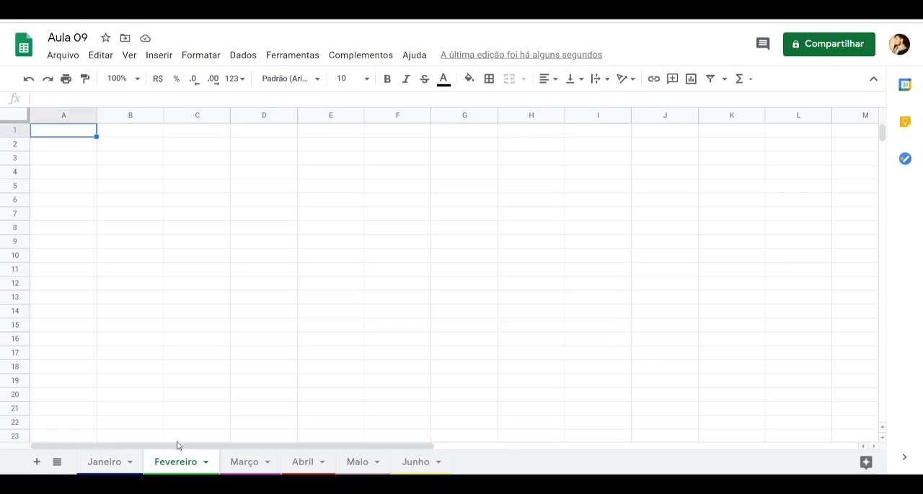
pyautogui.moveTo(154, 188); pyautogui.dragTo(465, 307)
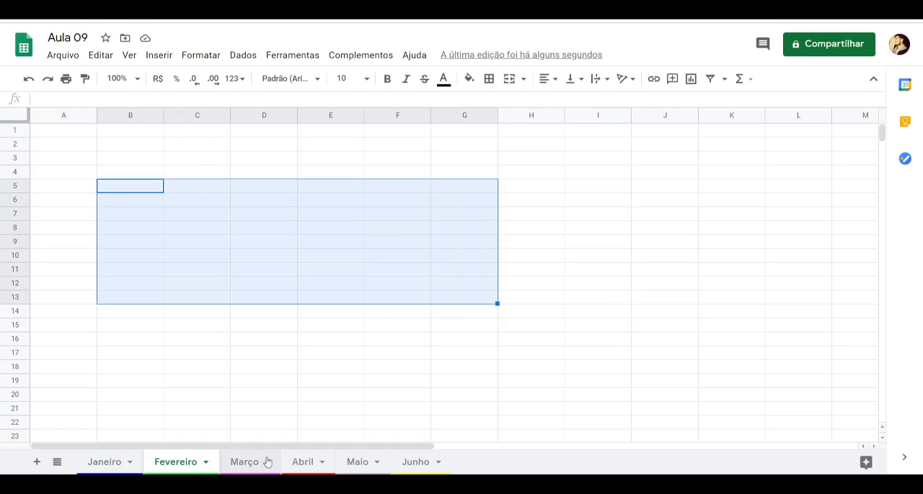
pyautogui.click(267, 462)
pyautogui.moveTo(134, 173); pyautogui.dragTo(577, 311)
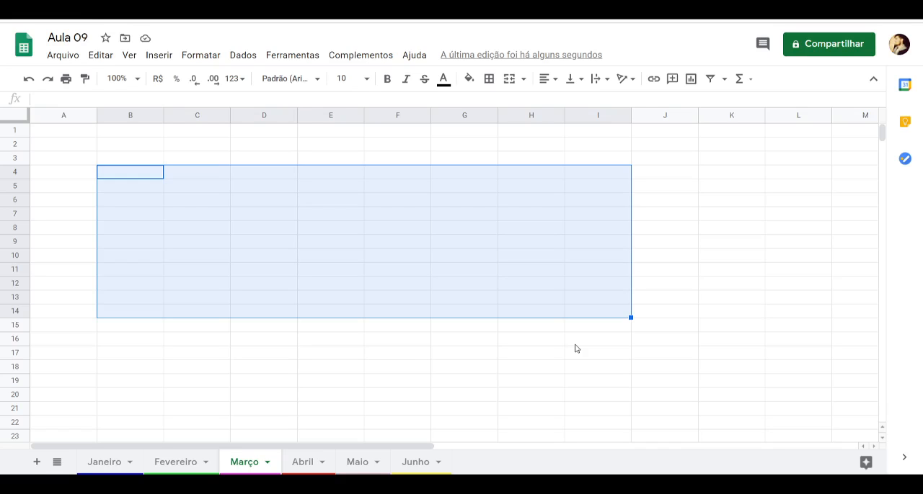
pyautogui.click(508, 297)
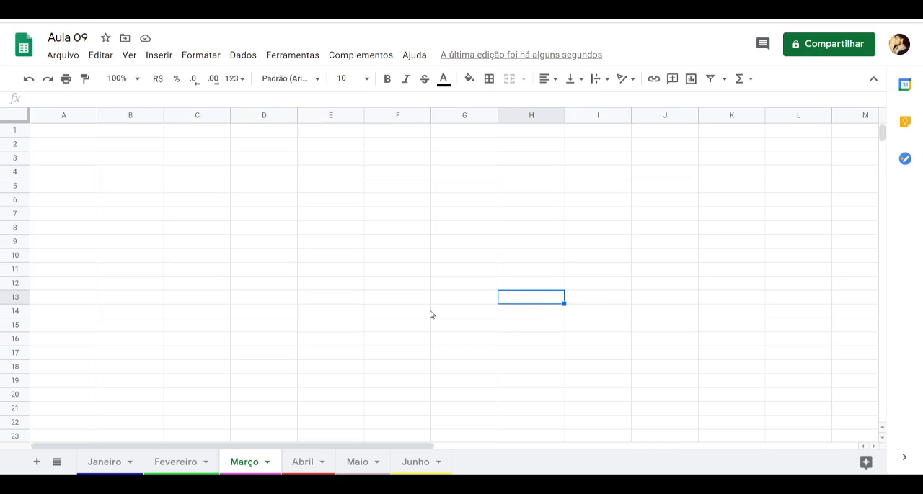
pyautogui.click(108, 462)
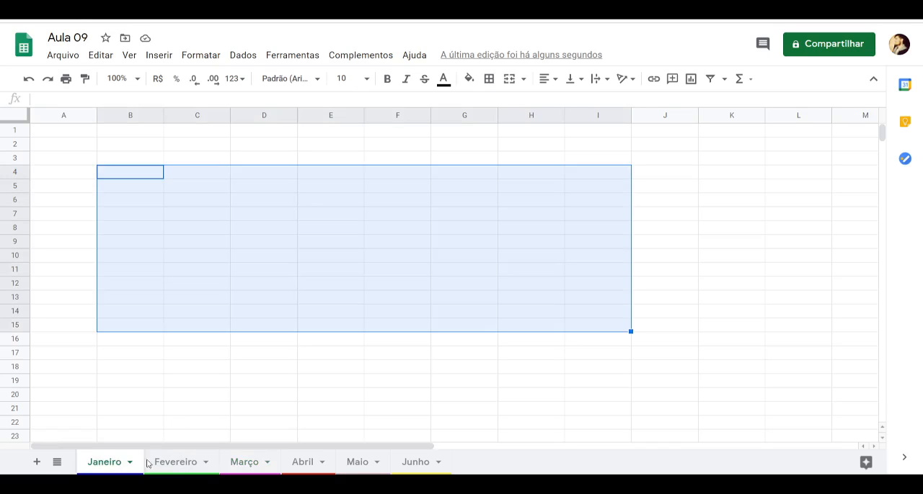
# Step: Look through the Fevereiro, Março, Abril and Maio sheets, and return to Fevereiro
pyautogui.click(170, 462)
pyautogui.click(246, 465)
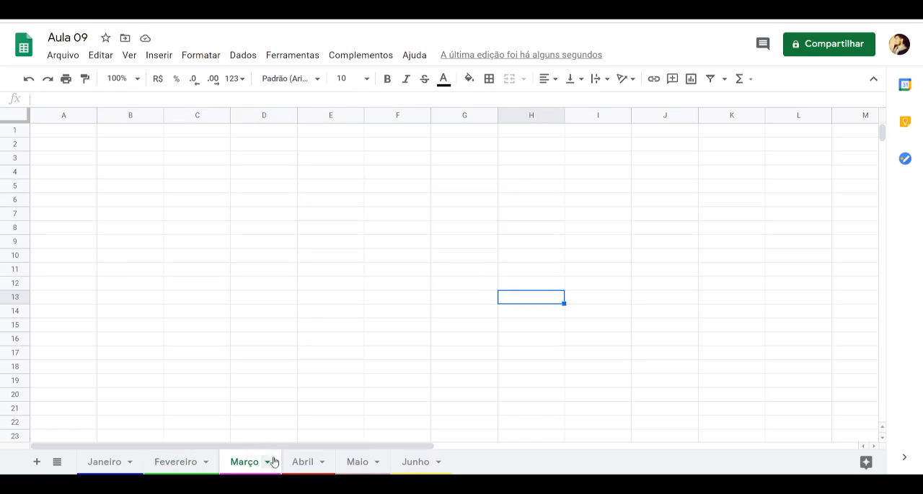
pyautogui.click(363, 227)
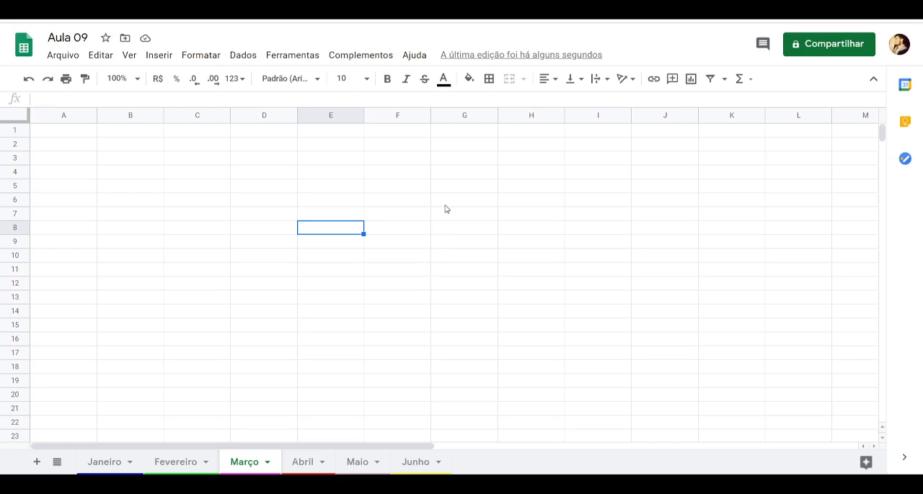
pyautogui.click(175, 462)
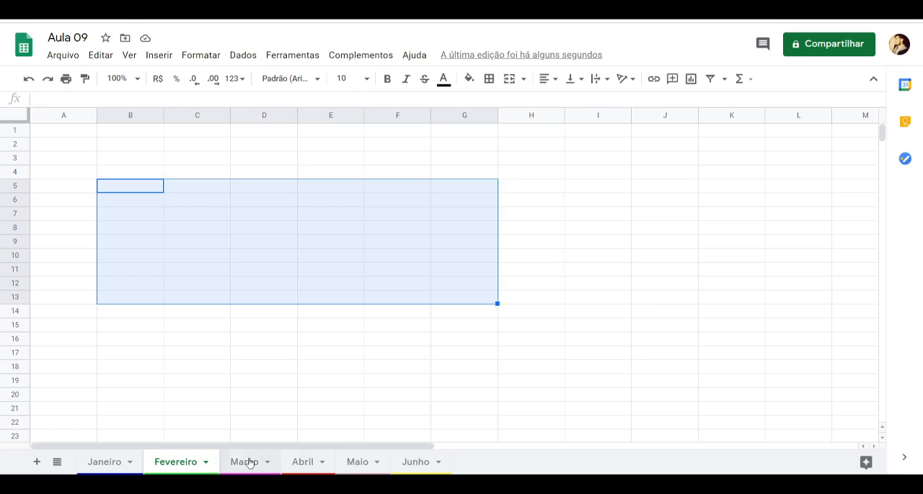
pyautogui.click(300, 462)
pyautogui.click(356, 463)
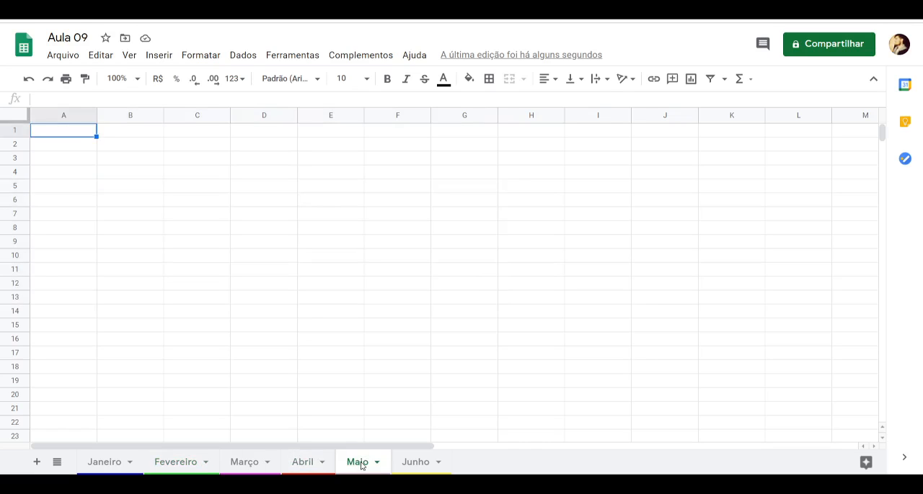
pyautogui.click(200, 466)
pyautogui.click(249, 228)
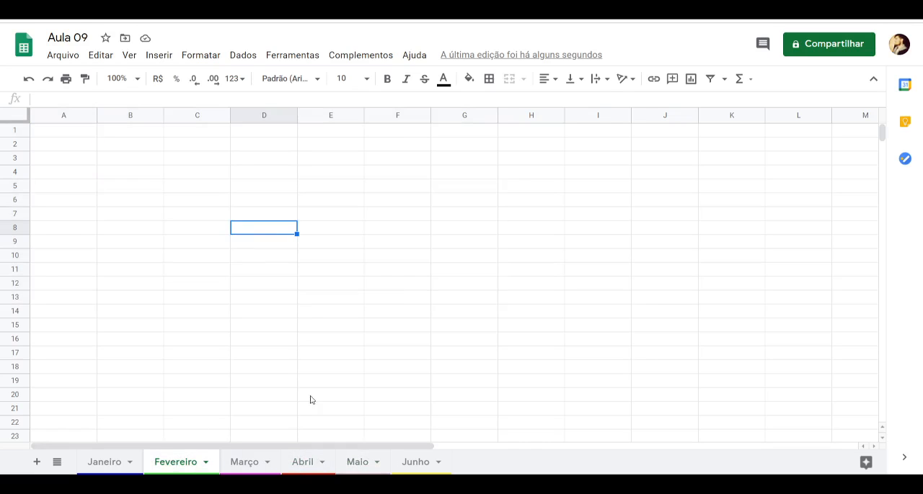
pyautogui.click(326, 212)
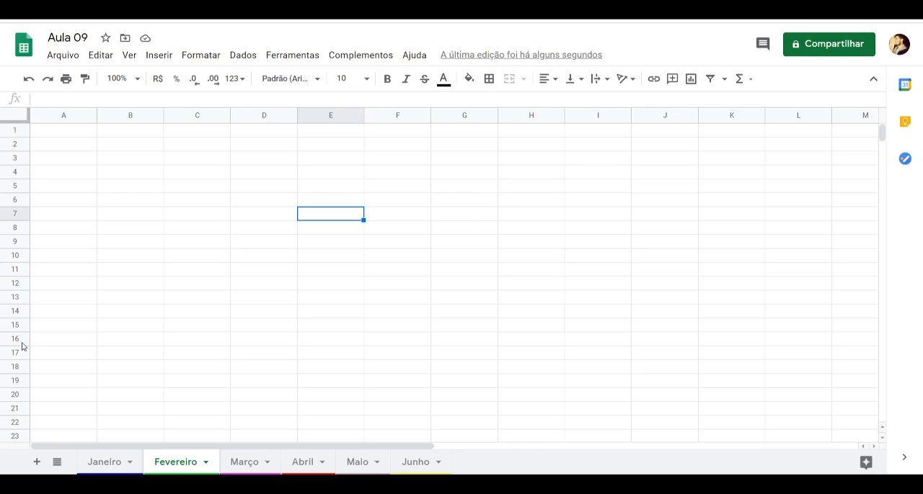
pyautogui.click(169, 249)
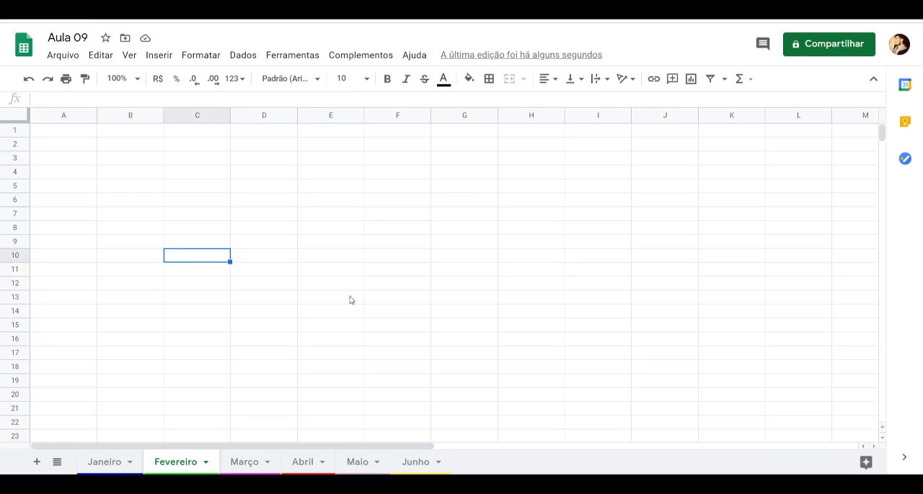
pyautogui.click(410, 241)
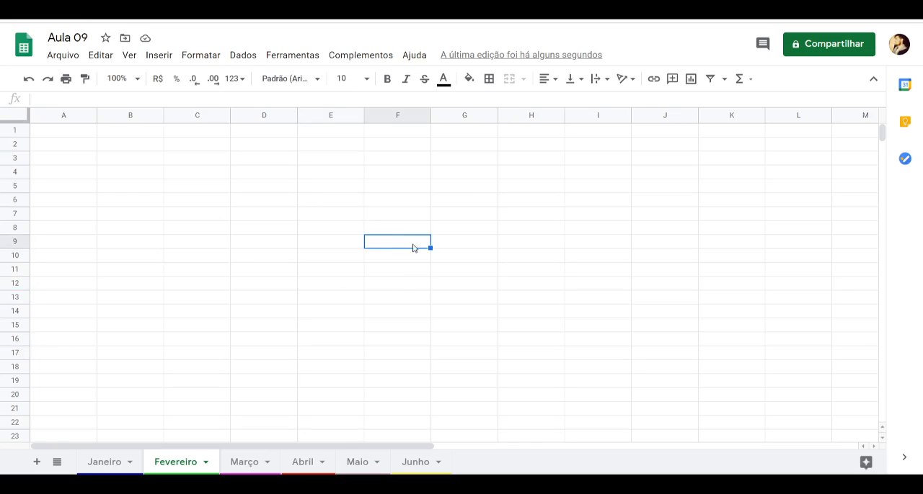
pyautogui.click(407, 258)
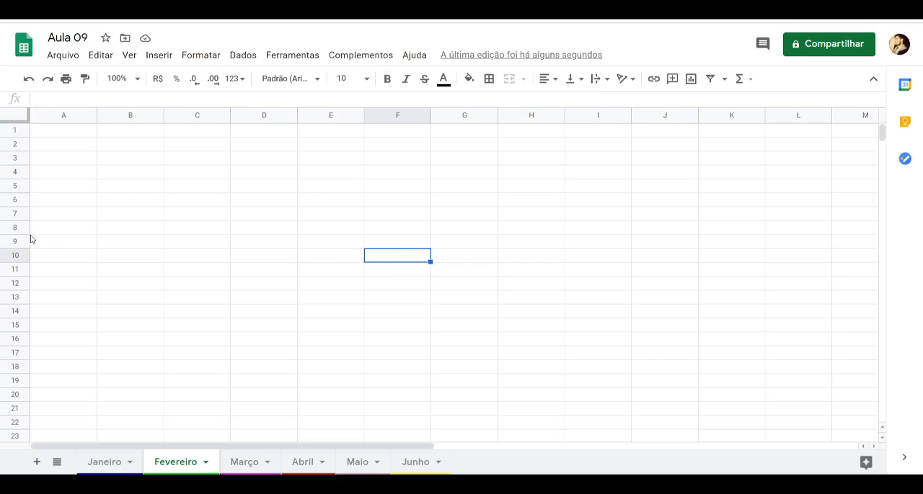
pyautogui.click(470, 301)
pyautogui.click(648, 260)
pyautogui.click(361, 230)
pyautogui.click(521, 273)
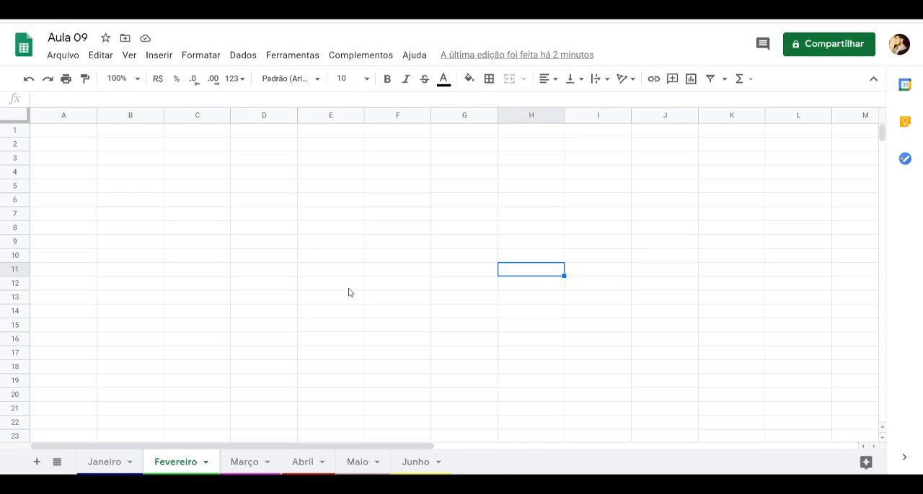
# Step: Move the active cell around the empty Fevereiro grid, stepping cell by cell in every direction from E7 and ending at F12
pyautogui.click(314, 242)
pyautogui.click(200, 189)
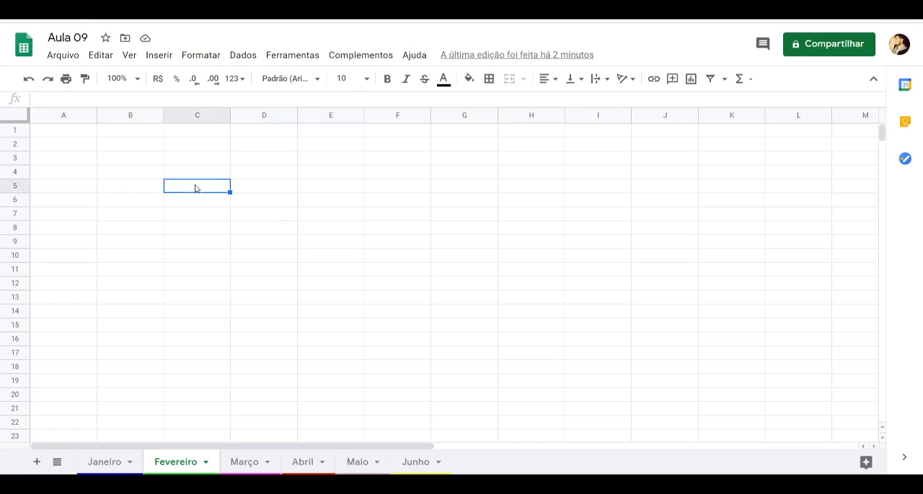
pyautogui.click(326, 220)
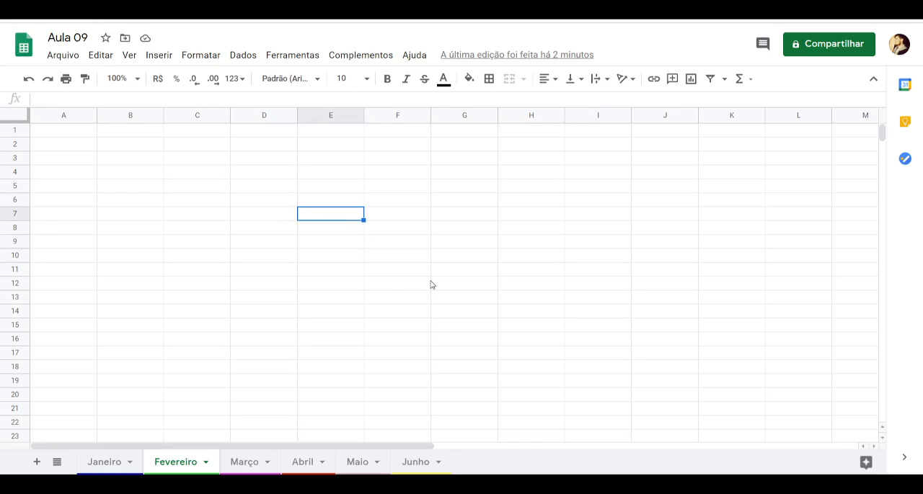
pyautogui.press('Down')
pyautogui.press('Down')
pyautogui.press('Right')
pyautogui.press('Right')
pyautogui.press('Right')
pyautogui.press('Right')
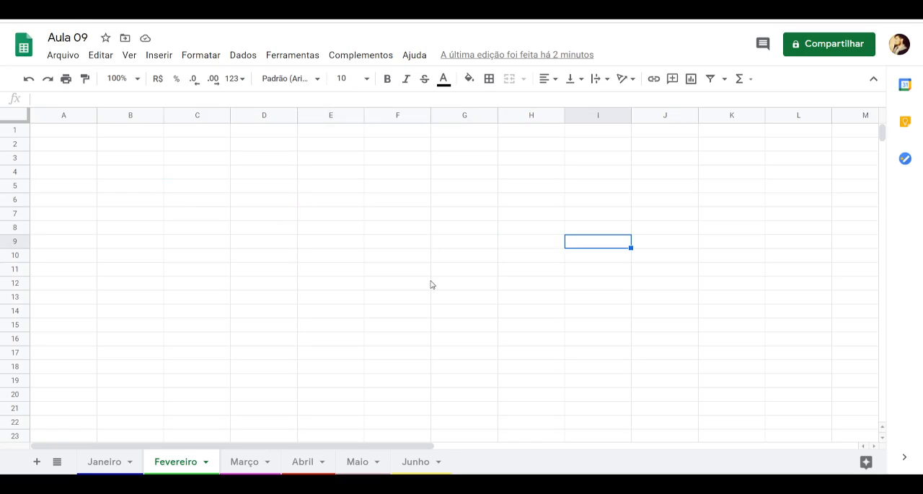
pyautogui.press('Left')
pyautogui.press('Left')
pyautogui.press('Down')
pyautogui.press('Down')
pyautogui.press('Left')
pyautogui.press('Left')
pyautogui.press('Up')
pyautogui.press('Up')
pyautogui.press('Up')
pyautogui.press('Down')
pyautogui.press('Left')
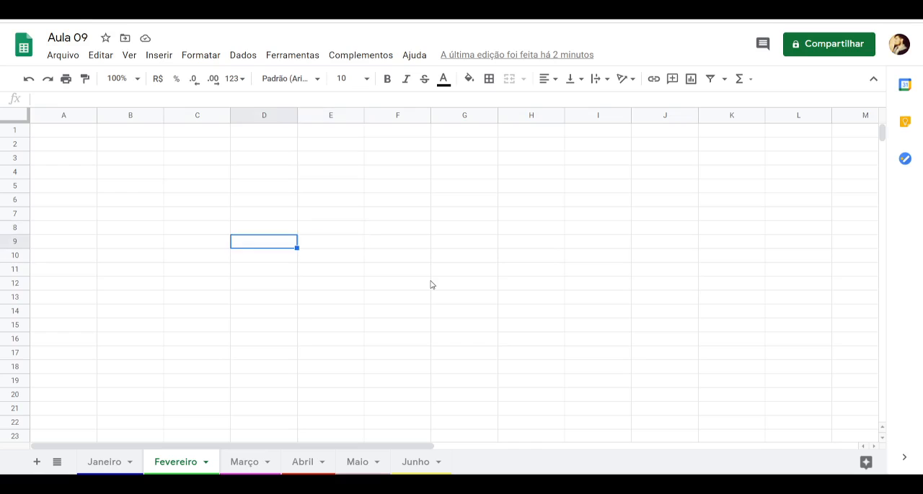
pyautogui.press('Down')
pyautogui.press('Right')
pyautogui.press('Right')
pyautogui.press('Right')
pyautogui.press('Right')
pyautogui.press('Right')
pyautogui.press('Left')
pyautogui.press('Left')
pyautogui.press('Left')
pyautogui.press('Left')
pyautogui.press('Left')
pyautogui.press('Left')
pyautogui.press('Left')
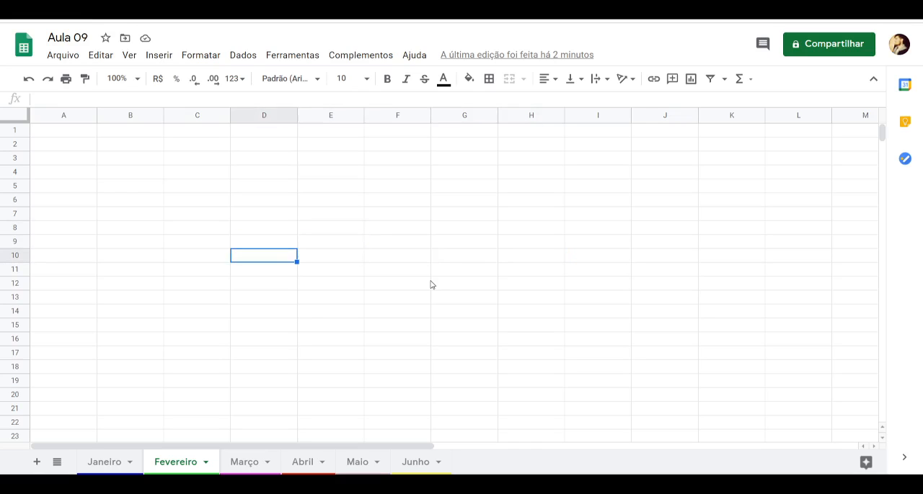
pyautogui.press('Up')
pyautogui.press('Up')
pyautogui.press('Up')
pyautogui.press('Left')
pyautogui.press('Down')
pyautogui.press('Down')
pyautogui.press('Right')
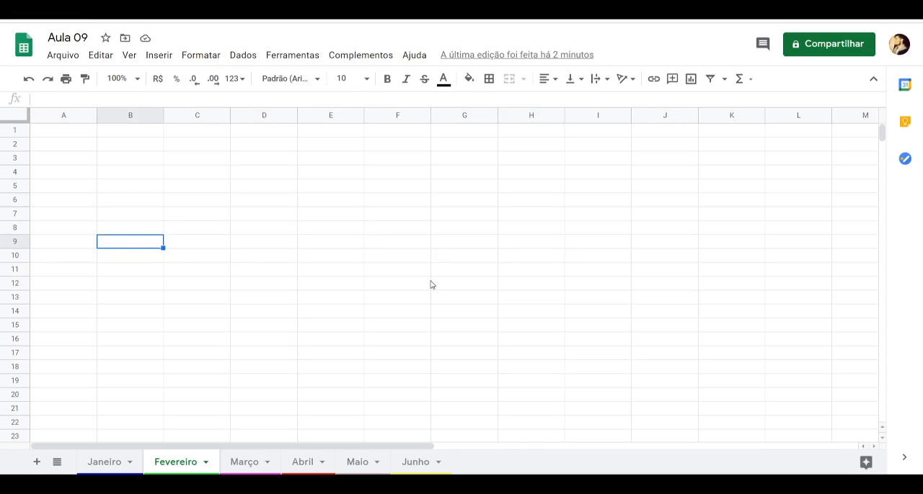
pyautogui.press('Right')
pyautogui.press('Right')
pyautogui.press('Right')
pyautogui.press('Right')
pyautogui.press('Right')
pyautogui.press('Right')
pyautogui.press('Right')
pyautogui.press('Right')
pyautogui.press('Down')
pyautogui.press('Down')
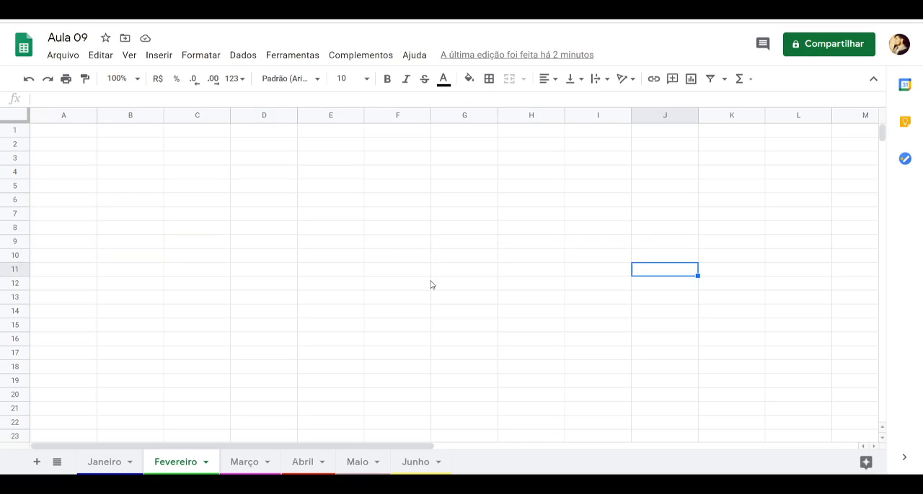
pyautogui.press('Down')
pyautogui.press('Left')
pyautogui.press('Left')
pyautogui.press('Left')
pyautogui.press('Left')
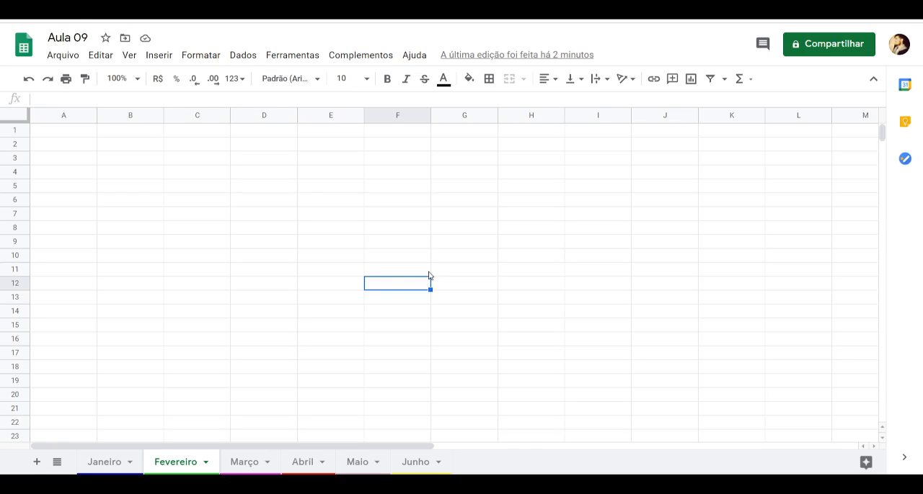
# Step: Examine the file commands and download formats, the editing and paste special options, and the view options for freezing rows and columns
pyautogui.click(69, 57)
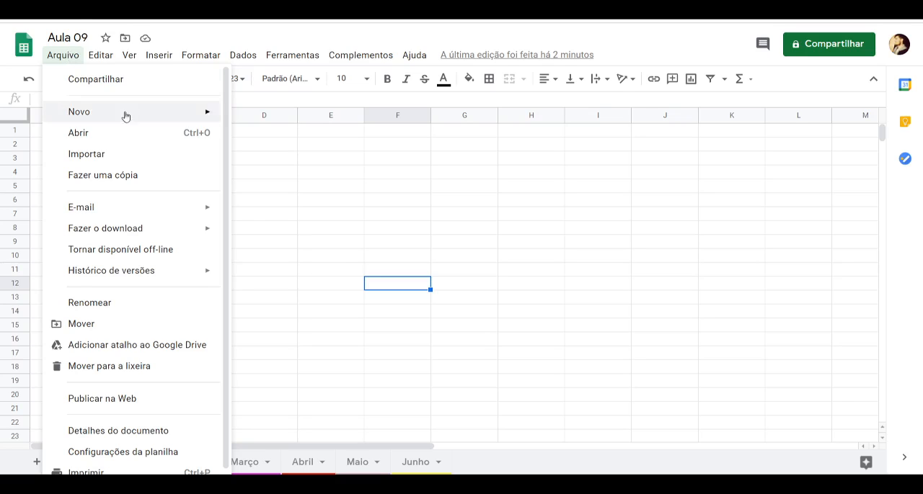
pyautogui.moveTo(169, 228)
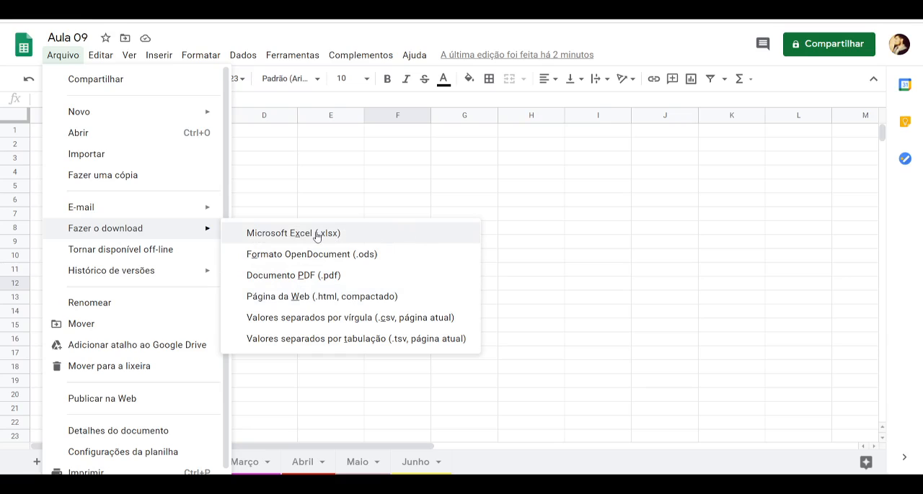
pyautogui.click(381, 192)
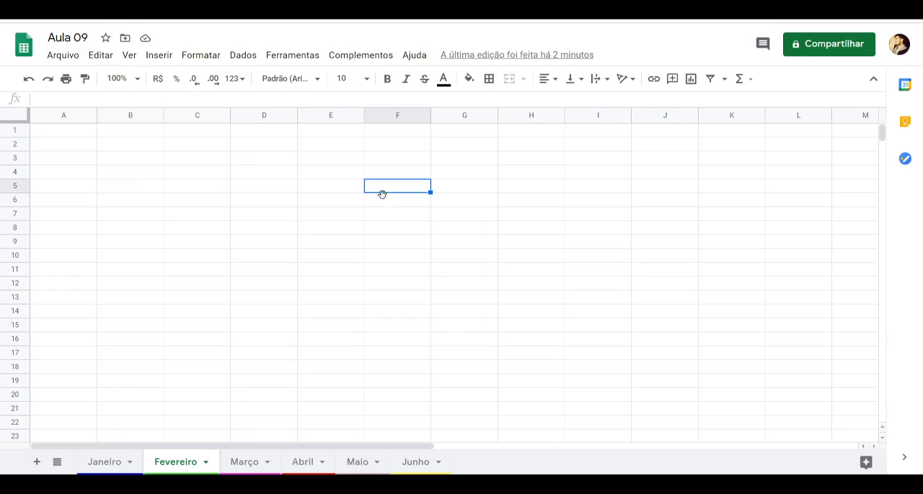
pyautogui.click(105, 59)
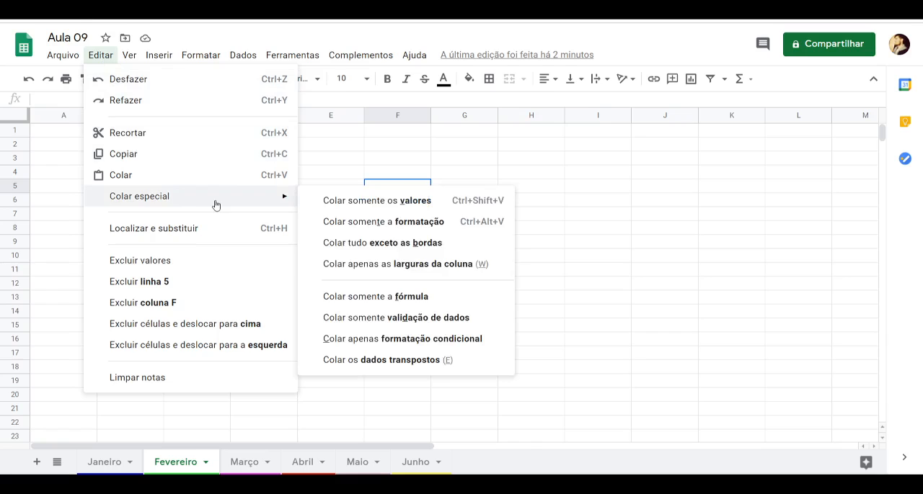
pyautogui.moveTo(214, 62)
pyautogui.moveTo(98, 56)
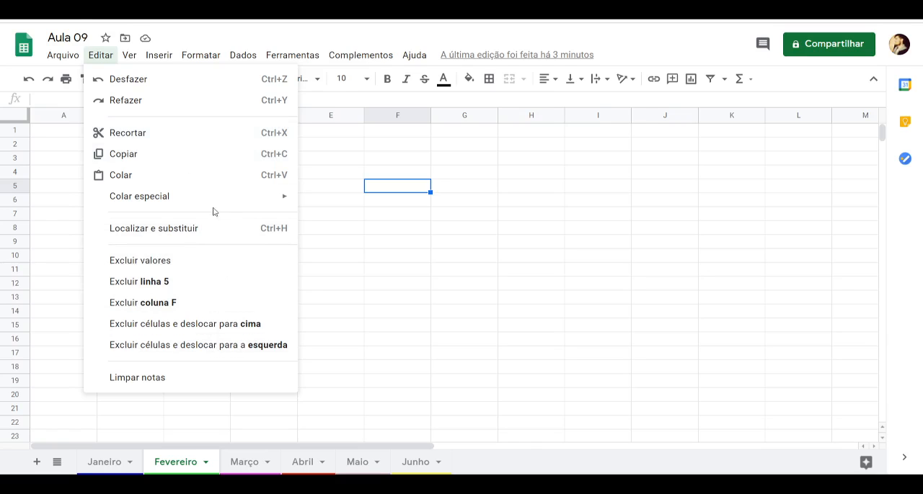
pyautogui.moveTo(147, 58)
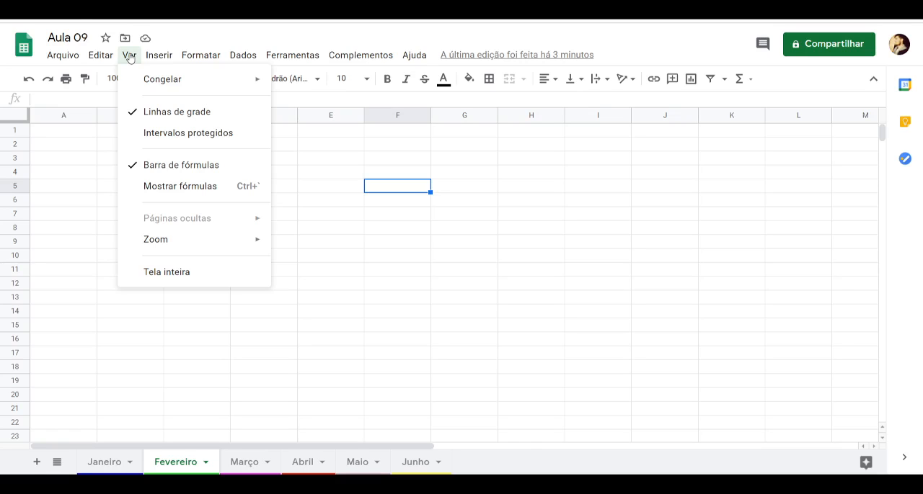
pyautogui.moveTo(195, 81)
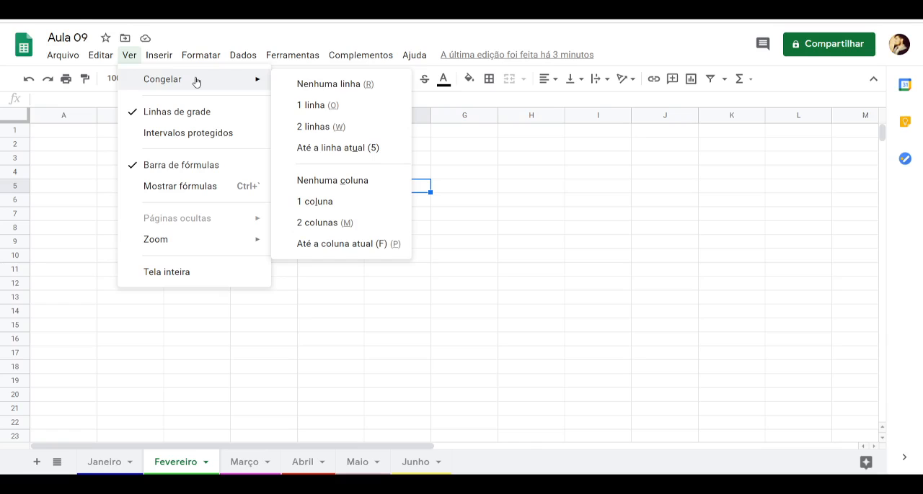
pyautogui.click(390, 337)
# Step: Enter the column headers Nome in A1 and Turma in B1 of the Fevereiro sheet
pyautogui.click(83, 144)
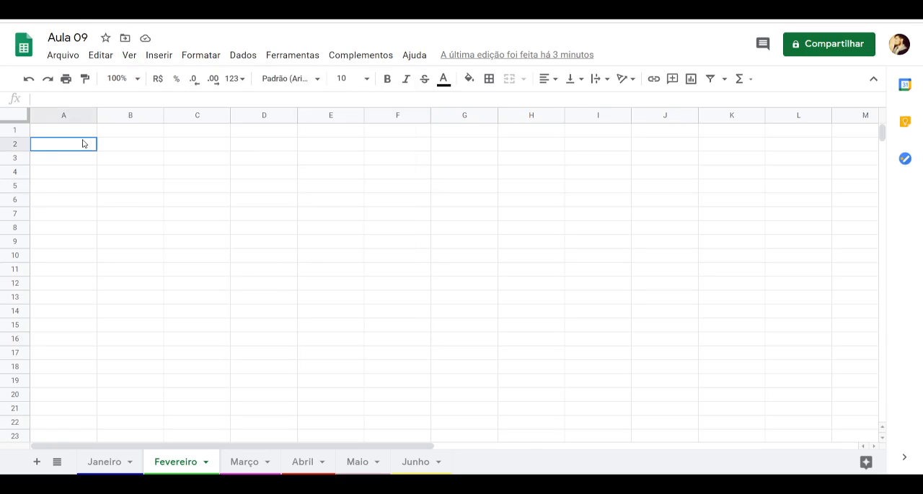
pyautogui.click(75, 132)
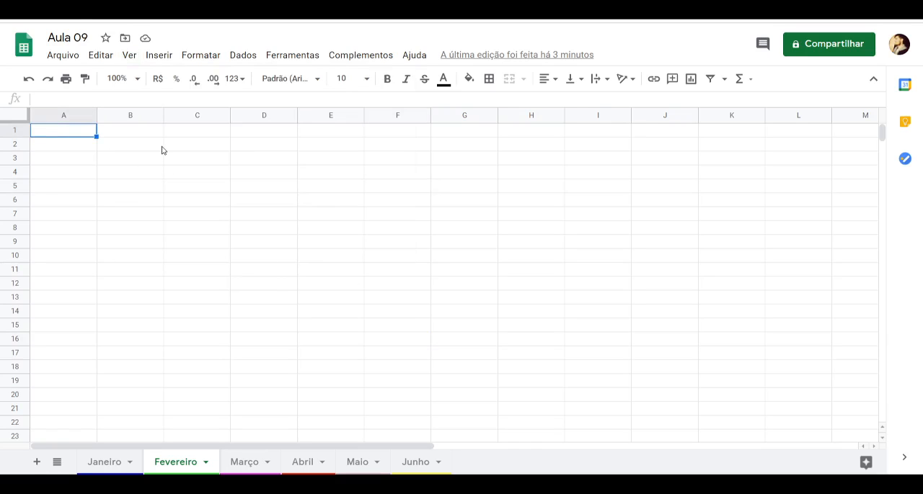
pyautogui.write('Nome')
pyautogui.press('Tab')
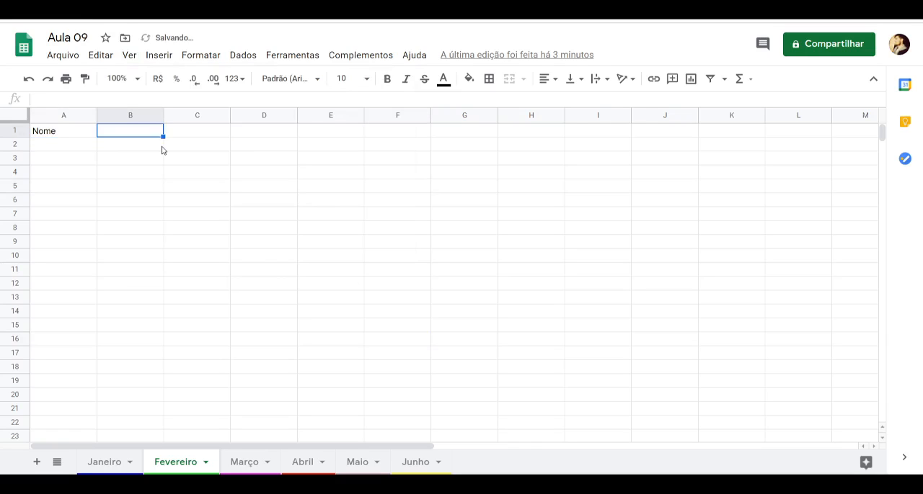
pyautogui.write('Turma')
pyautogui.press('Tab')
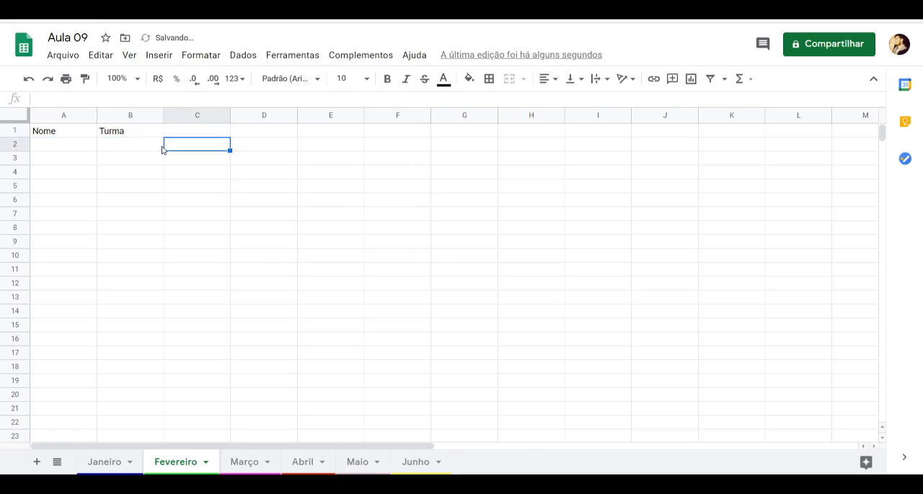
# Step: Fill the first record in row 2 with the student's first name under Nome and NA under Turma
pyautogui.press('Return')
pyautogui.write('Guilherme')
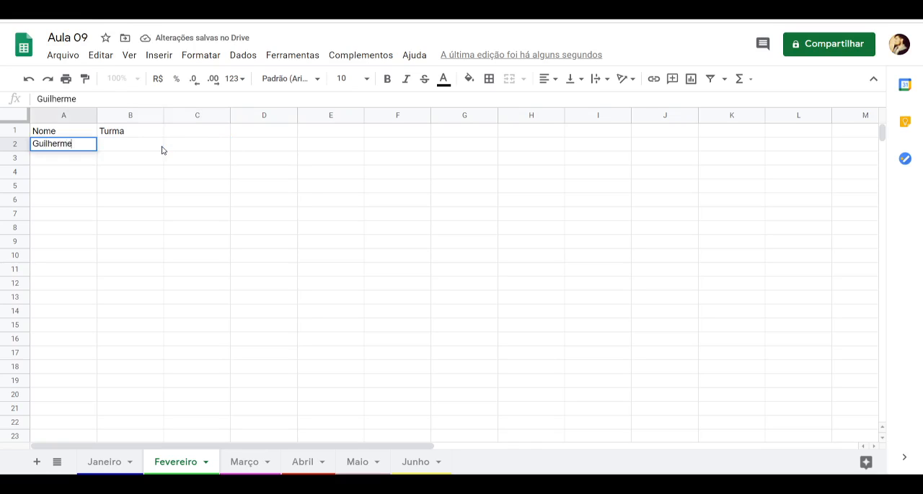
pyautogui.press('Tab')
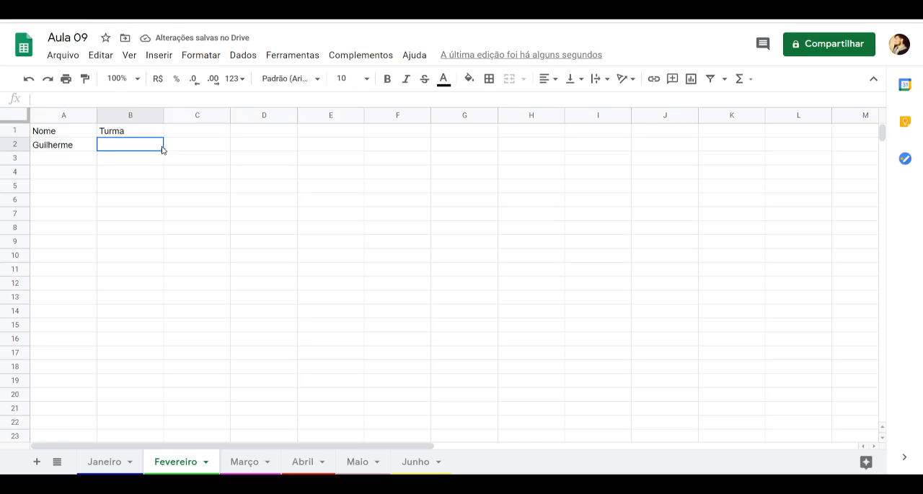
pyautogui.write('NA')
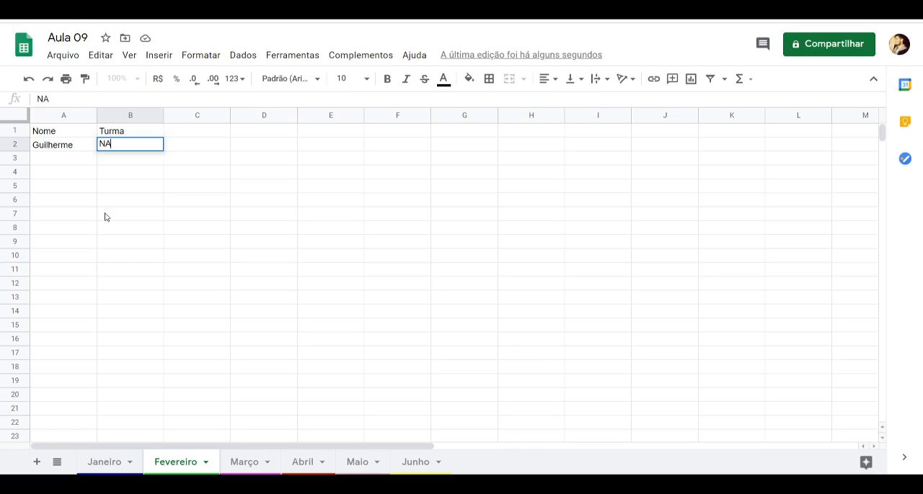
pyautogui.press('Left')
# Step: Try entering a slash in A2 and undo the overwrite of the student's name
pyautogui.write('/')
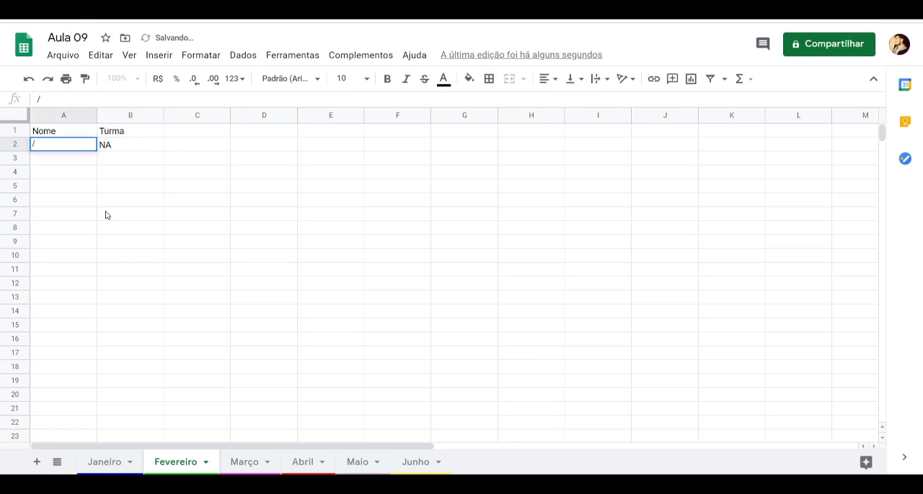
pyautogui.press('Right')
pyautogui.press('Right')
pyautogui.hotkey('ctrl', 'z')
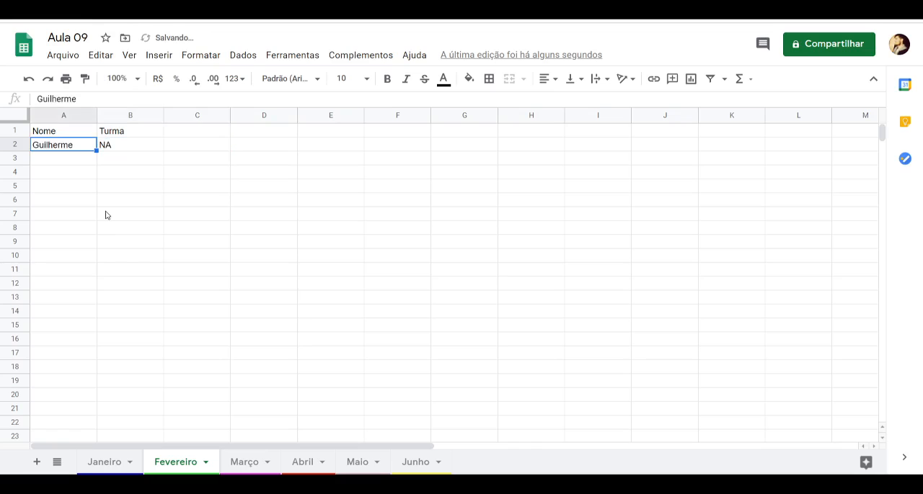
# Step: Correct the Turma entry in B2 to N/A
pyautogui.click(109, 146)
pyautogui.doubleClick(106, 145)
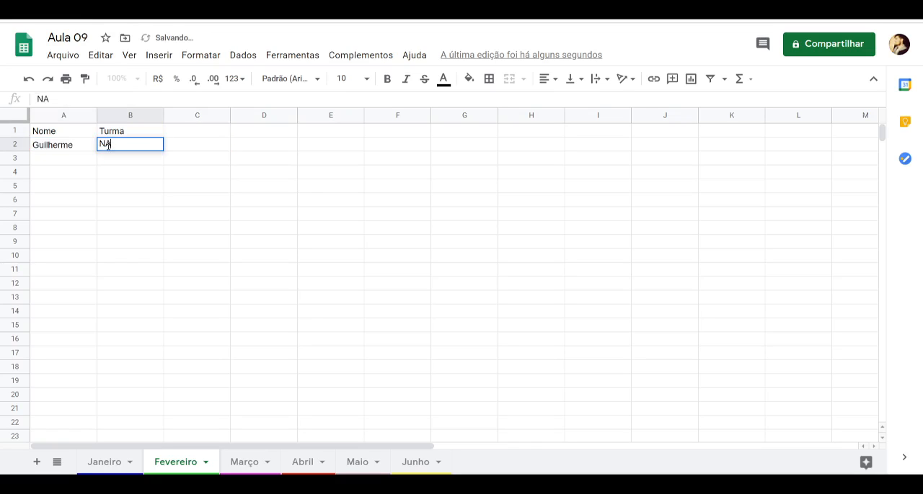
pyautogui.write('/')
pyautogui.click(142, 185)
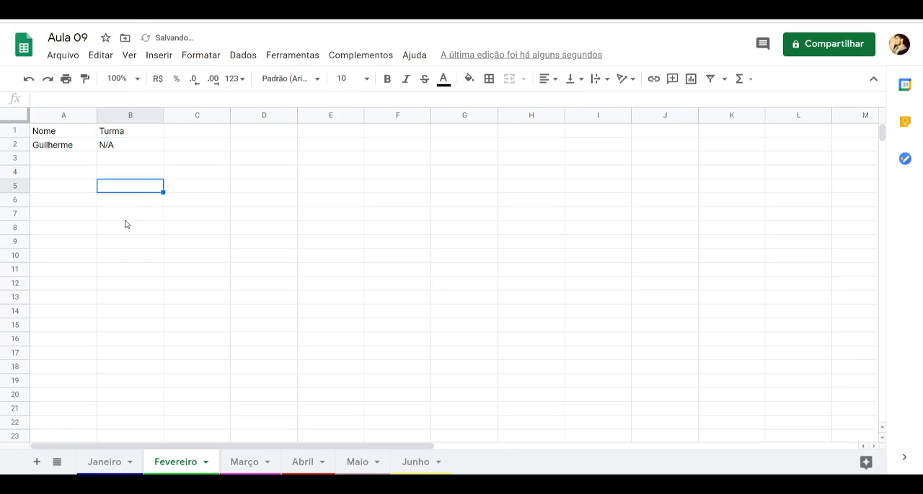
# Step: Try filling the row 2 record down through row 21 and undo the fill
pyautogui.moveTo(54, 150); pyautogui.dragTo(142, 413)
pyautogui.click(266, 287)
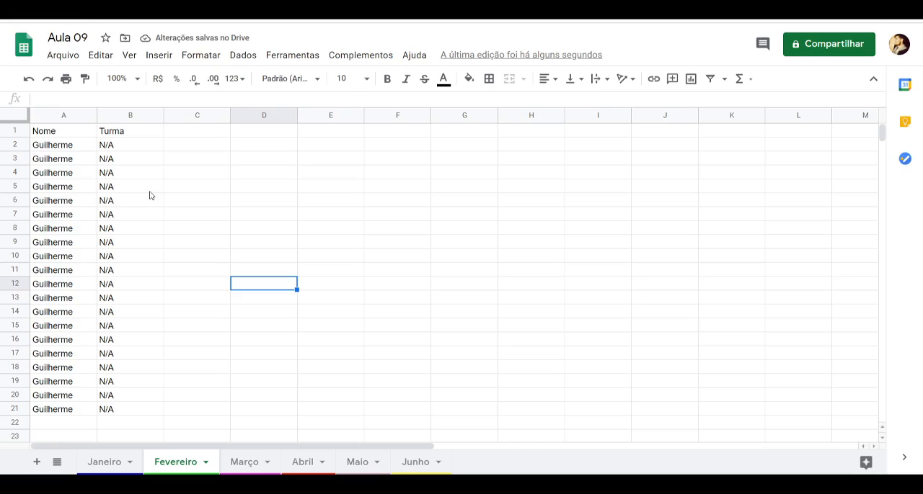
pyautogui.hotkey('ctrl', 'z')
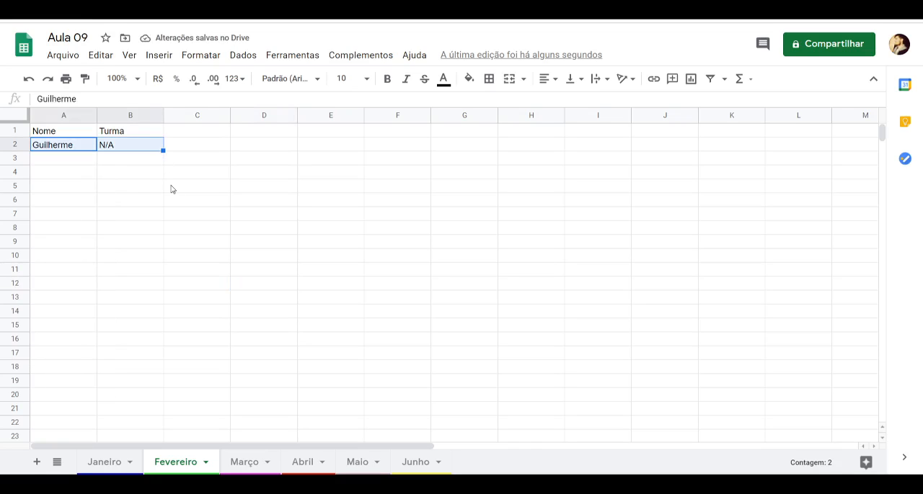
pyautogui.click(171, 189)
pyautogui.moveTo(62, 147); pyautogui.dragTo(119, 145)
pyautogui.click(131, 186)
pyautogui.moveTo(66, 133); pyautogui.dragTo(117, 151)
pyautogui.click(145, 160)
pyautogui.click(63, 160)
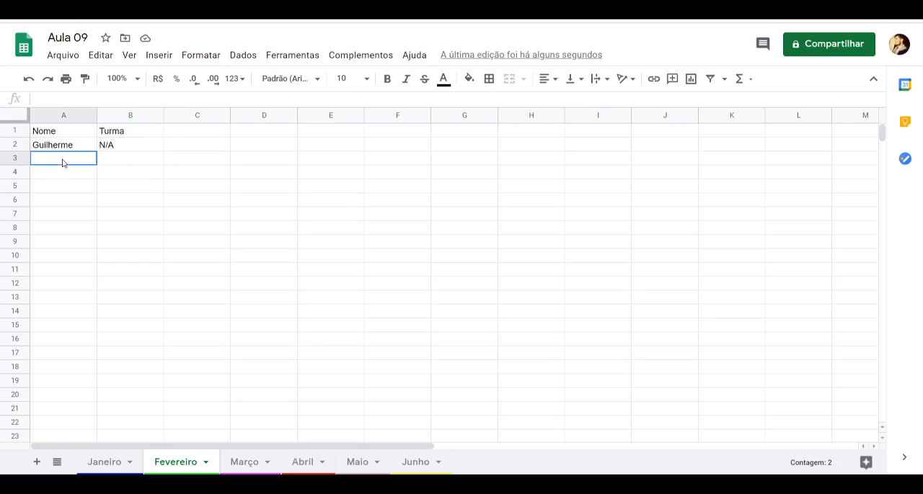
pyautogui.press('Up')
pyautogui.click(118, 149)
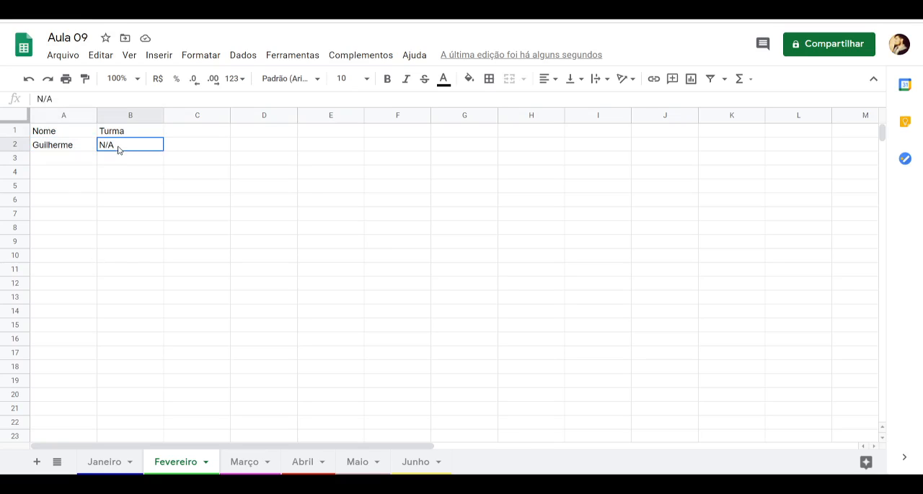
# Step: Fill the record in A2:B2 down through row 40
pyautogui.moveTo(68, 147); pyautogui.dragTo(158, 150)
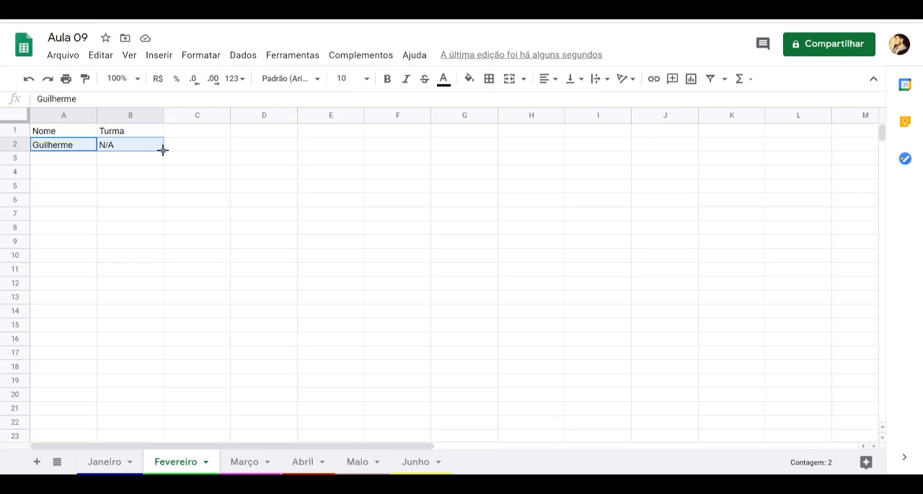
pyautogui.moveTo(163, 150); pyautogui.dragTo(156, 367)
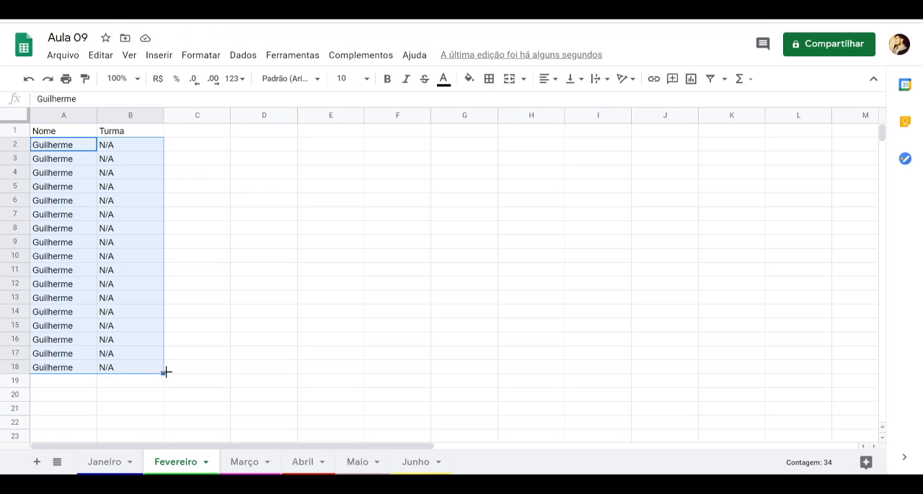
pyautogui.moveTo(163, 374); pyautogui.dragTo(176, 430)
pyautogui.click(228, 369)
# Step: Examine the lower filled records with the header row out of view
pyautogui.scroll(5, 205, 369)
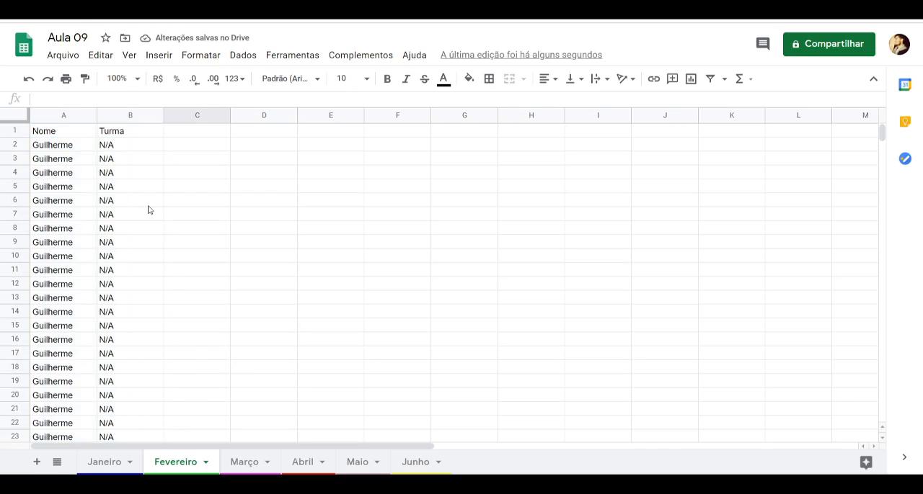
pyautogui.scroll(-4, 148, 210)
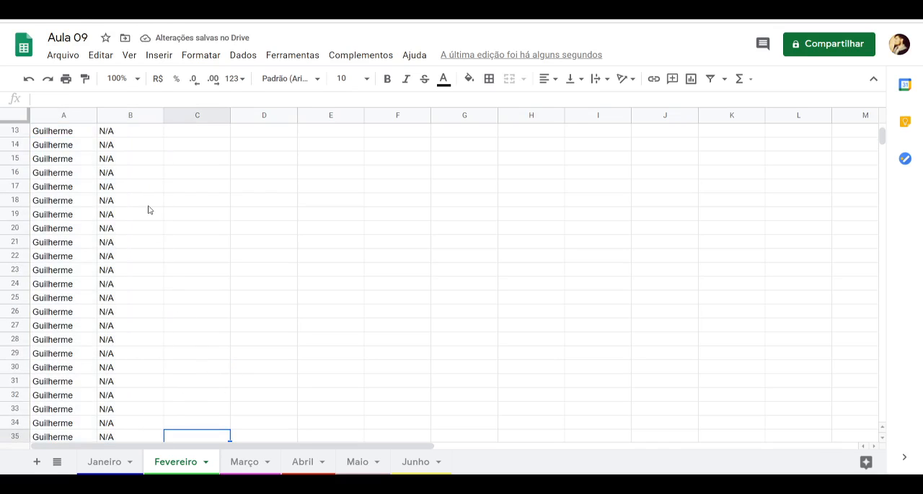
pyautogui.click(72, 146)
pyautogui.moveTo(53, 130); pyautogui.dragTo(148, 134)
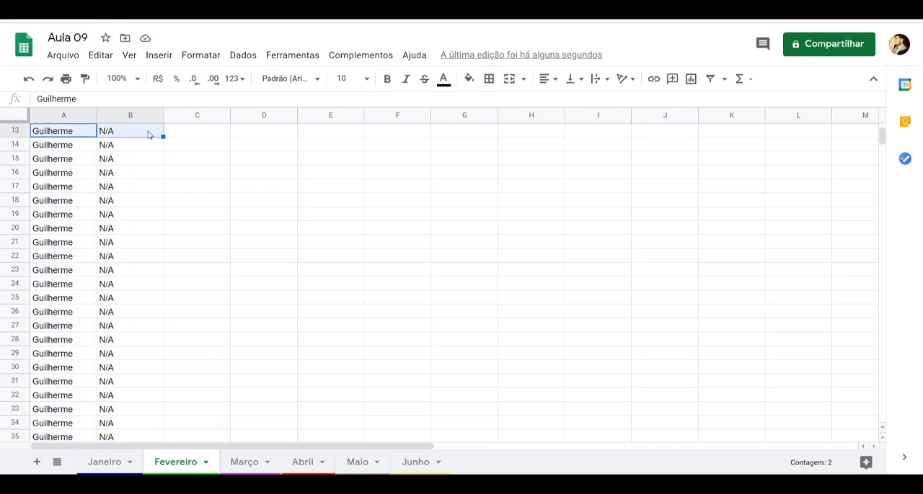
pyautogui.click(56, 217)
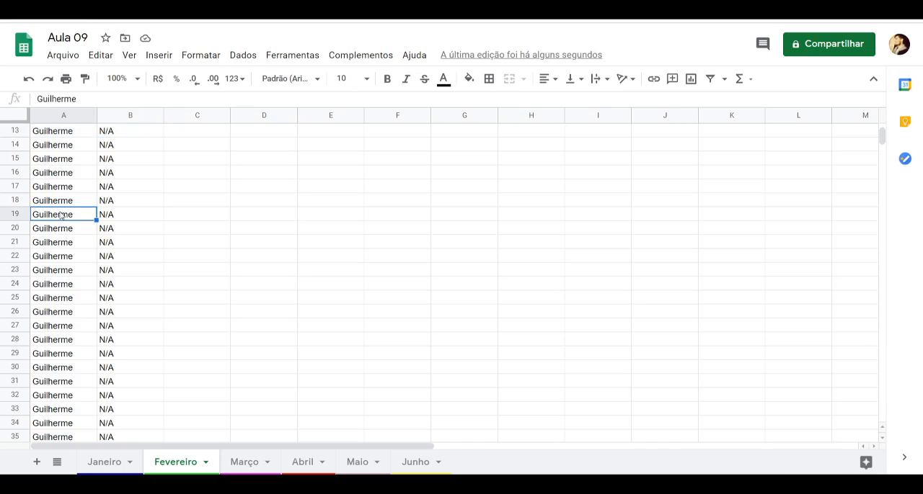
pyautogui.moveTo(58, 219); pyautogui.dragTo(122, 217)
pyautogui.click(87, 214)
# Step: Extend the header in A1 to Nome Professor
pyautogui.scroll(4, 81, 157)
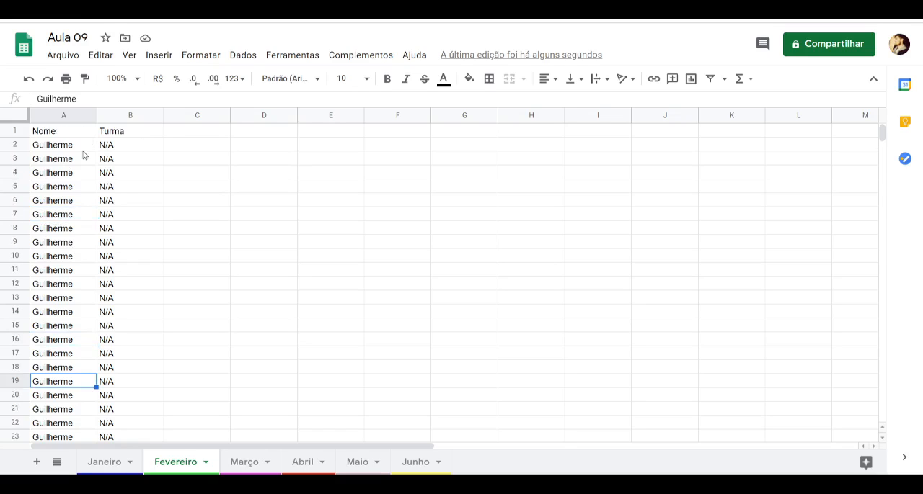
pyautogui.doubleClick(69, 131)
pyautogui.write('P')
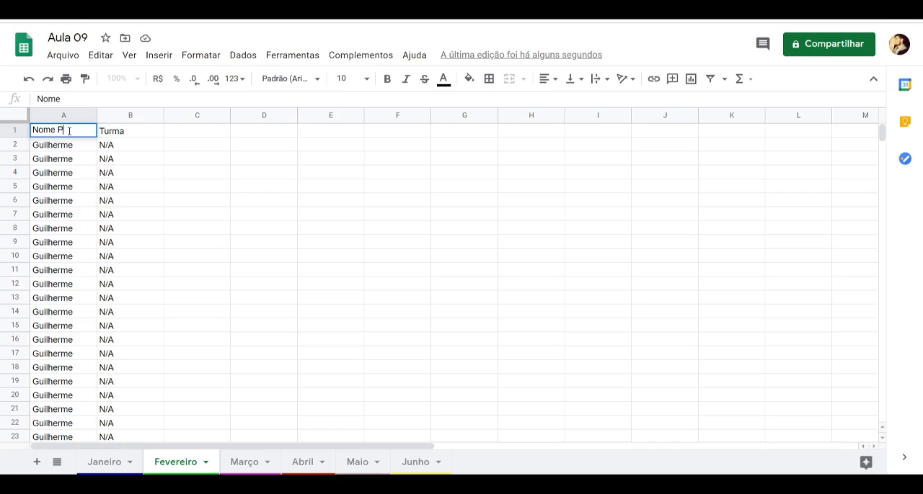
pyautogui.write('rofessor')
pyautogui.click(117, 194)
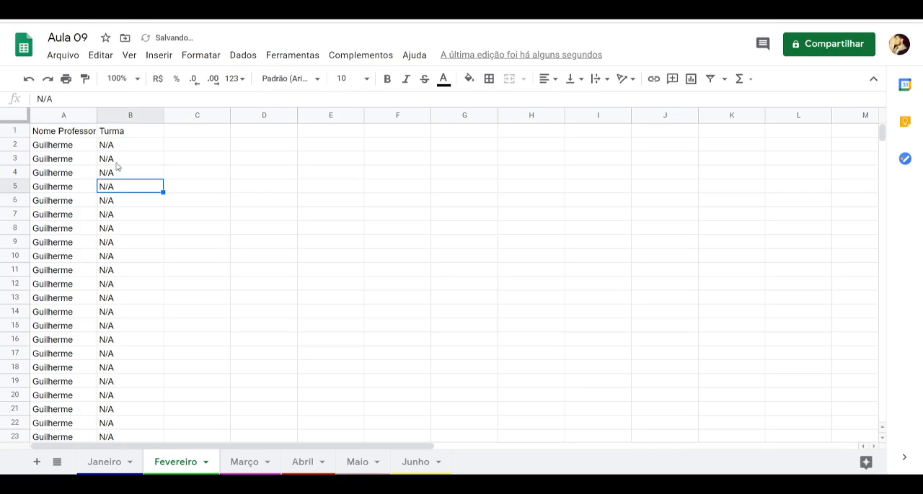
# Step: Fit the width of column A to its contents
pyautogui.doubleClick(96, 113)
pyautogui.moveTo(96, 114); pyautogui.dragTo(134, 133)
pyautogui.click(94, 136)
pyautogui.click(87, 174)
pyautogui.click(114, 177)
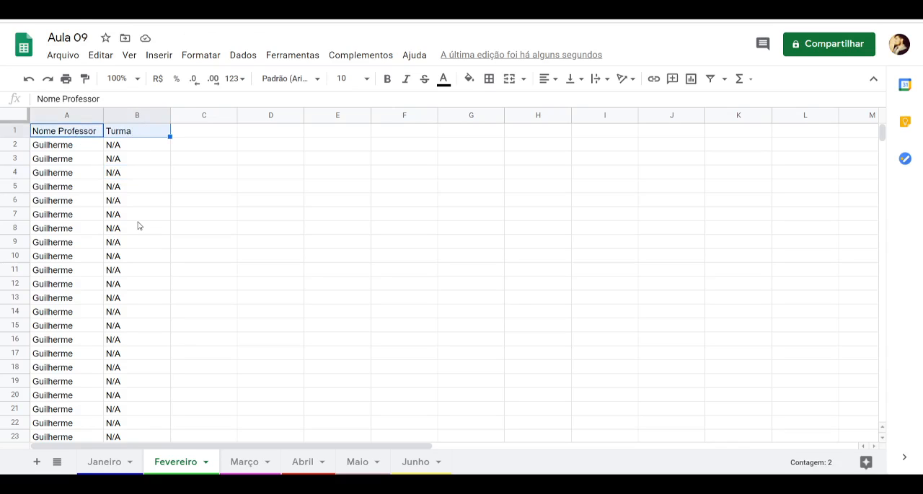
# Step: Freeze the first row of the Fevereiro sheet as a fixed header
pyautogui.scroll(-2, 140, 224)
pyautogui.scroll(2, 140, 224)
pyautogui.click(129, 55)
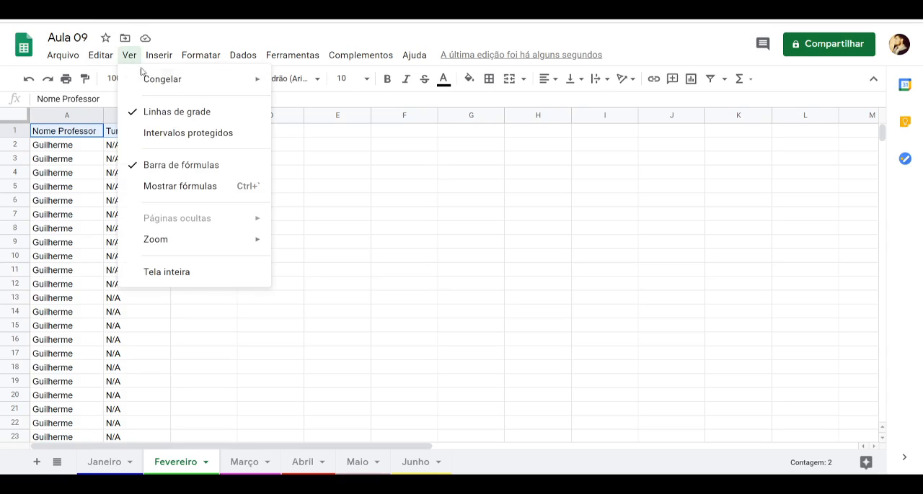
pyautogui.moveTo(166, 81)
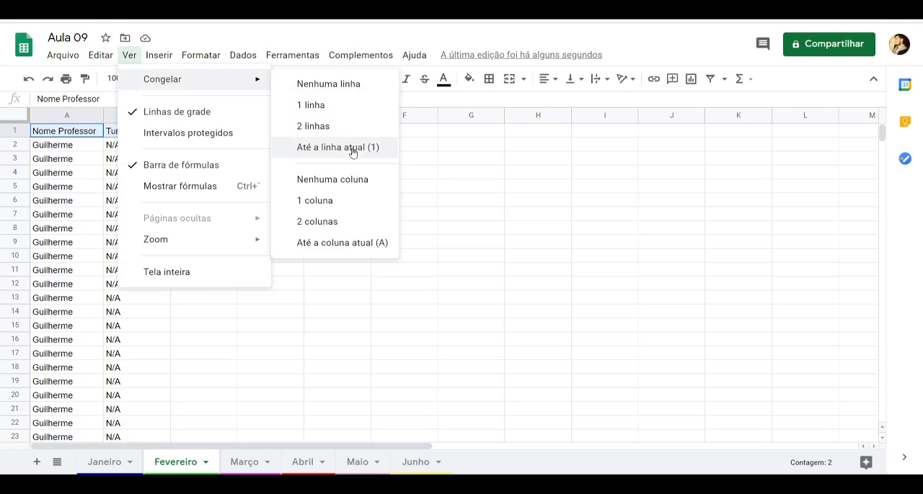
pyautogui.click(344, 108)
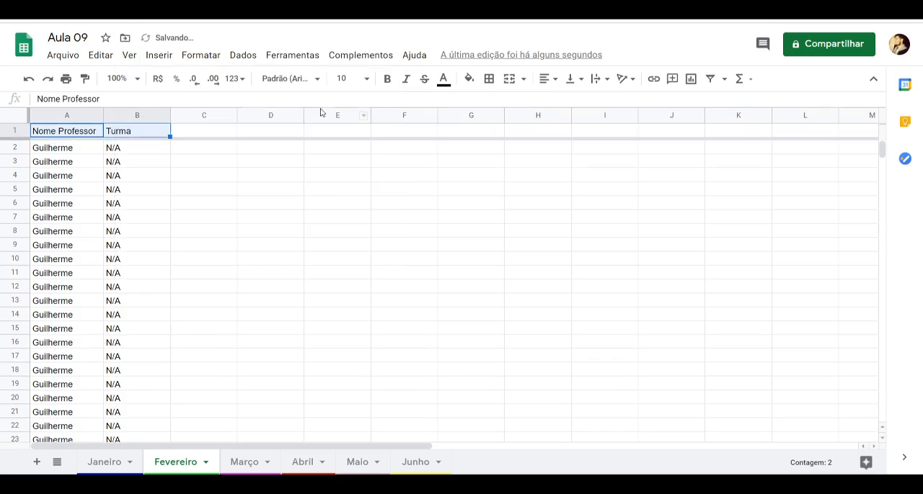
# Step: Examine how the frozen header row behaves while moving through the filled records
pyautogui.click(172, 205)
pyautogui.scroll(-2, 171, 202)
pyautogui.scroll(-1, 108, 180)
pyautogui.scroll(3, 112, 178)
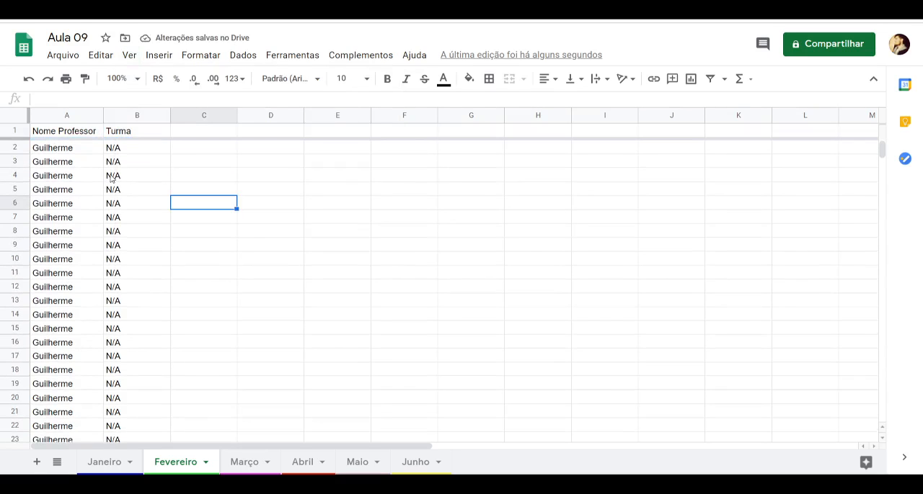
pyautogui.moveTo(42, 131); pyautogui.dragTo(116, 131)
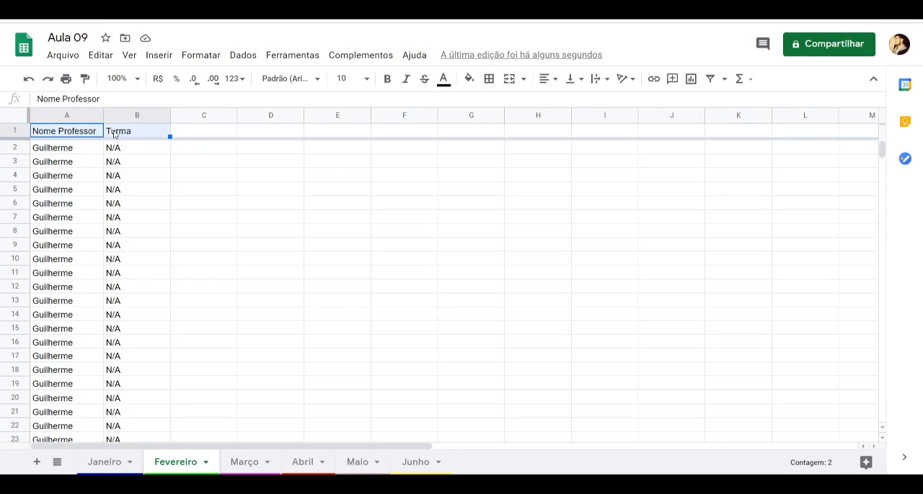
pyautogui.click(14, 130)
pyautogui.click(98, 180)
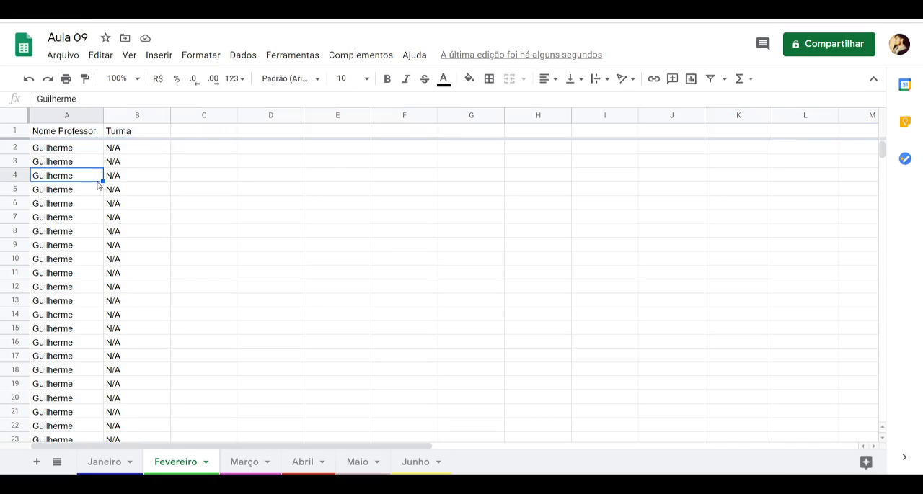
pyautogui.scroll(-10, 108, 214)
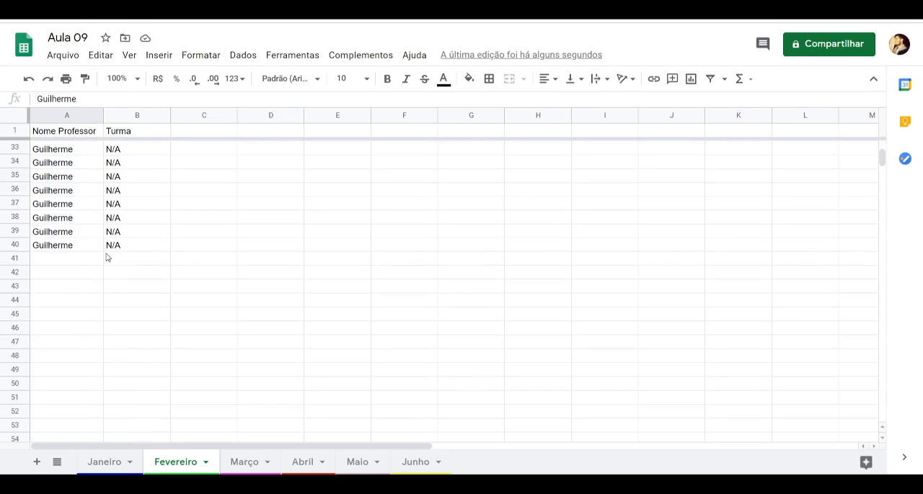
pyautogui.scroll(4, 107, 256)
pyautogui.scroll(5, 116, 259)
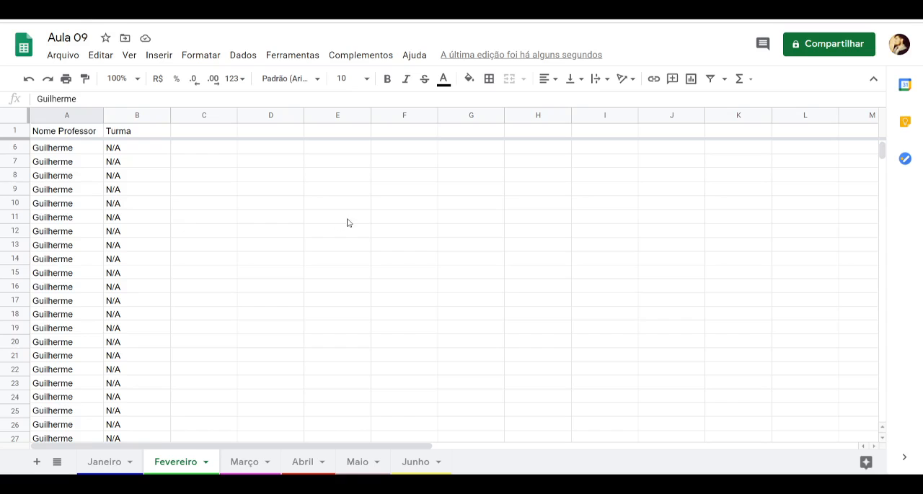
pyautogui.scroll(-9, 175, 269)
pyautogui.scroll(9, 175, 269)
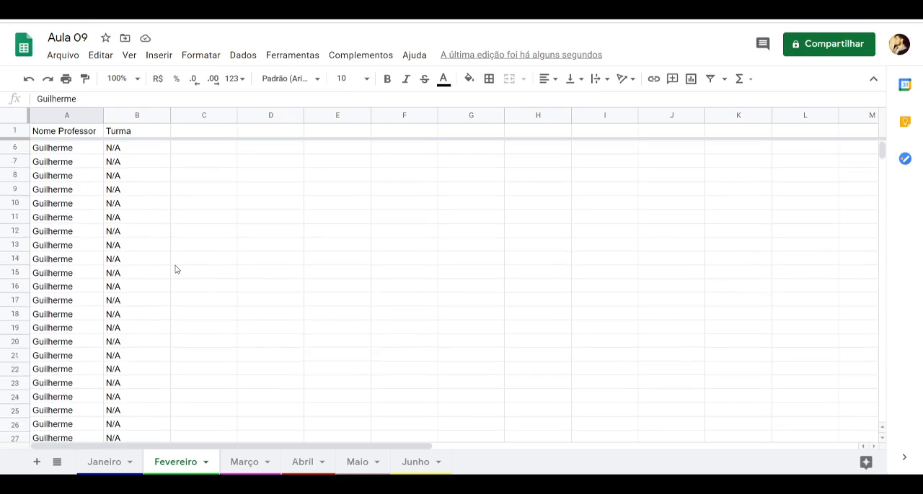
pyautogui.scroll(2, 175, 270)
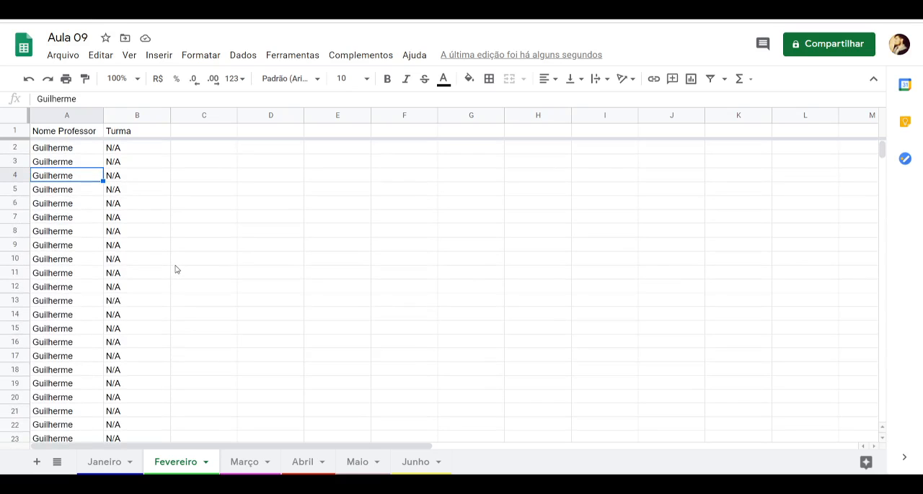
# Step: Undo the freezing of the header row
pyautogui.hotkey('ctrl', 'z')
pyautogui.click(144, 228)
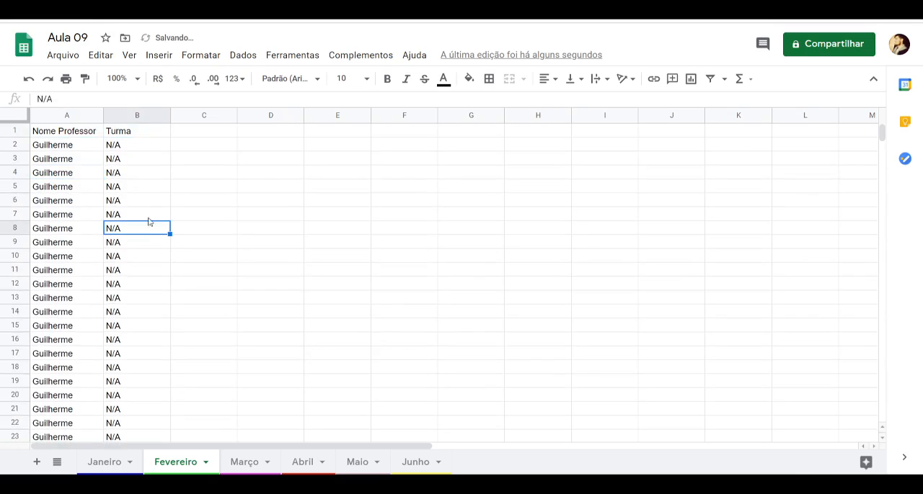
# Step: Examine the gridlines view option and the cell grid in the empty area beside the table
pyautogui.click(131, 57)
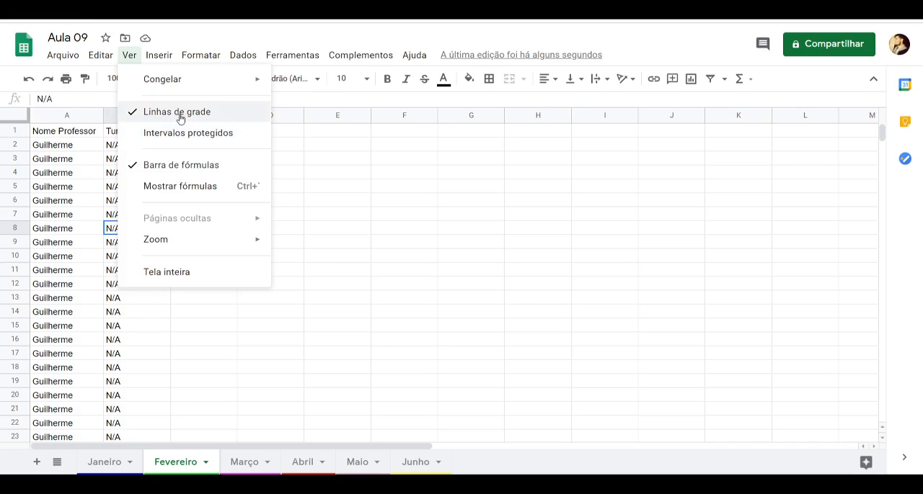
pyautogui.click(541, 255)
pyautogui.click(413, 214)
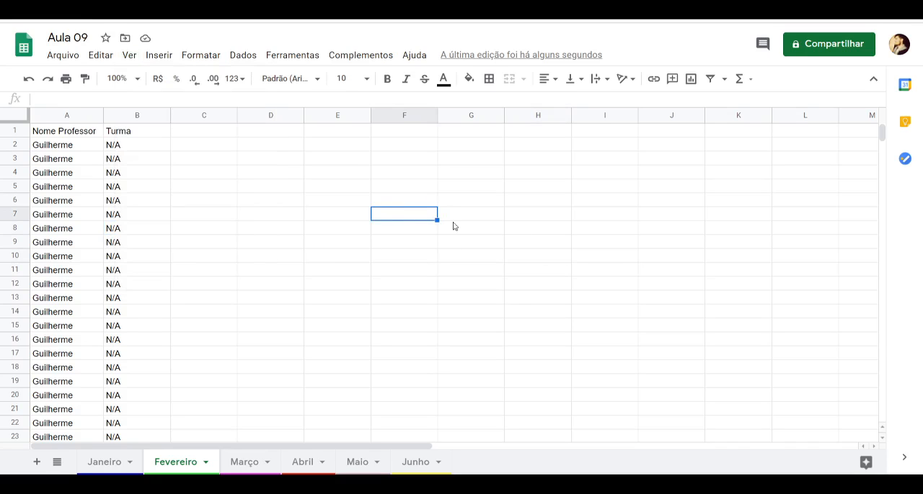
pyautogui.click(433, 206)
pyautogui.click(385, 243)
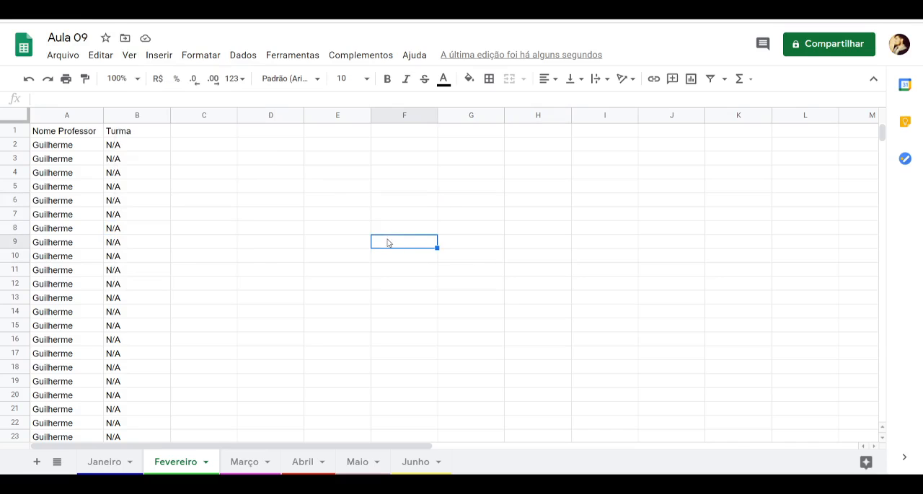
pyautogui.moveTo(321, 210); pyautogui.dragTo(597, 330)
pyautogui.click(323, 257)
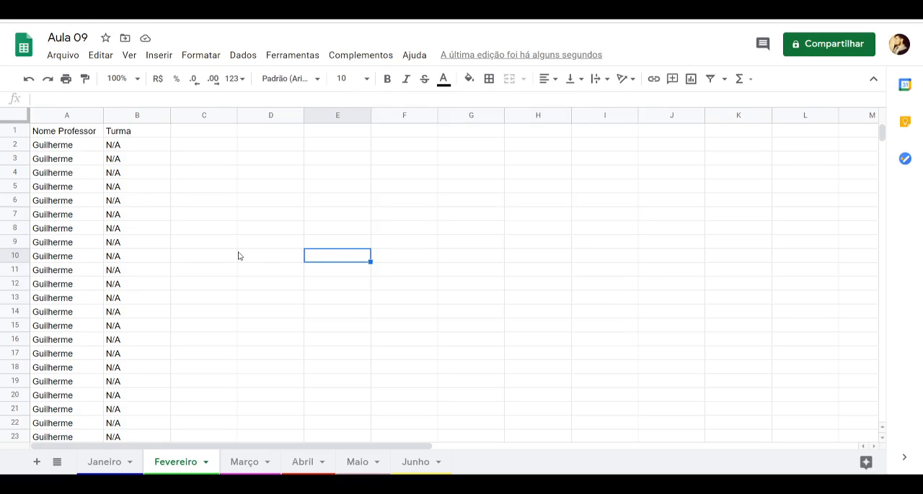
pyautogui.click(265, 231)
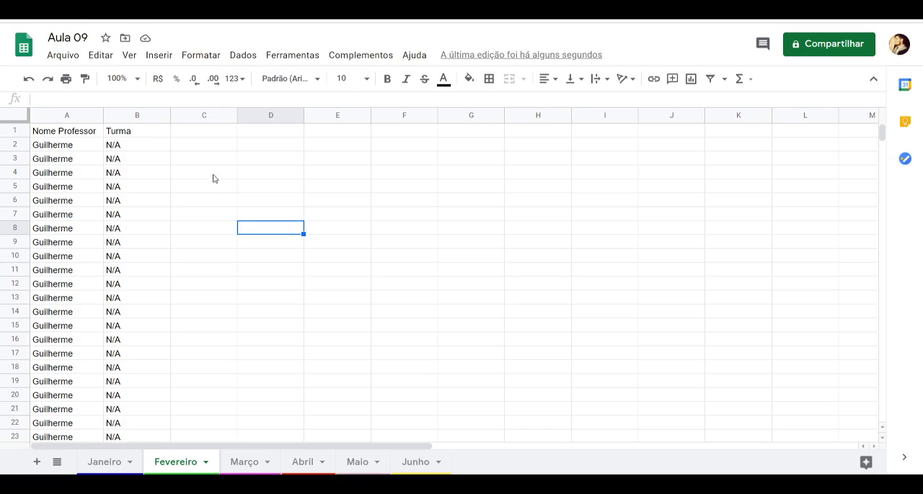
pyautogui.moveTo(220, 185); pyautogui.dragTo(610, 339)
pyautogui.click(369, 274)
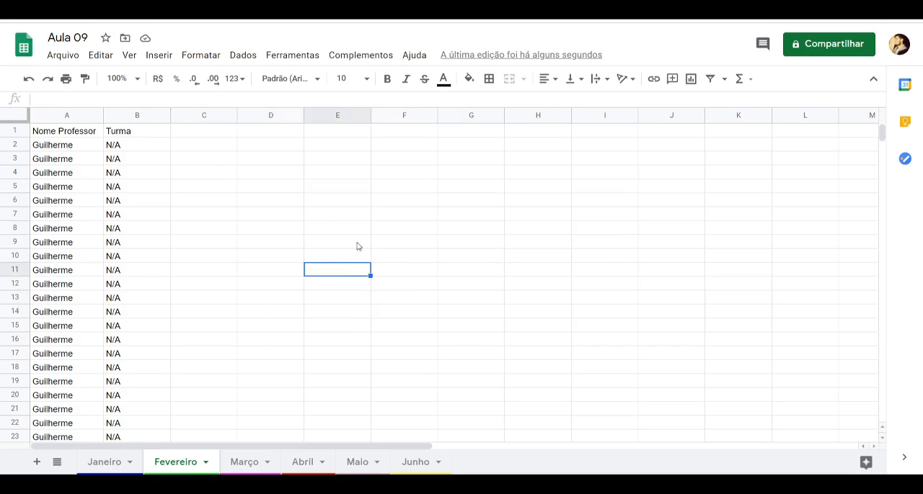
pyautogui.click(323, 230)
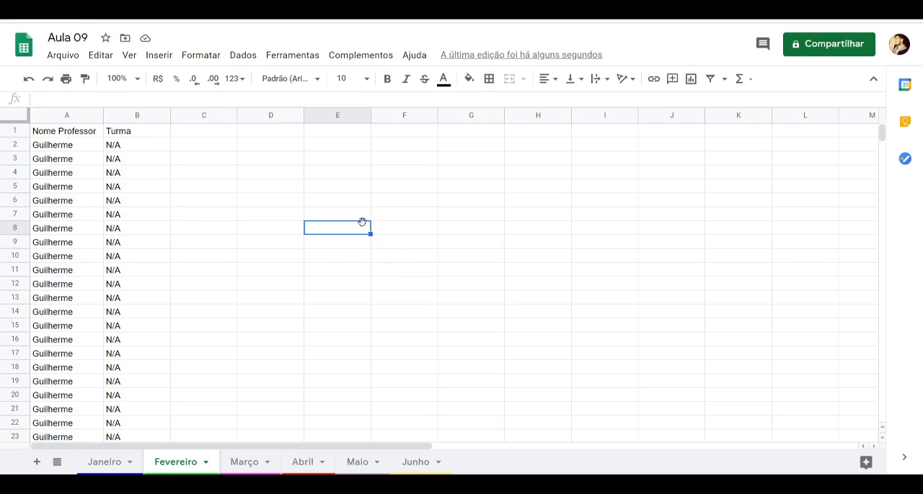
pyautogui.click(353, 271)
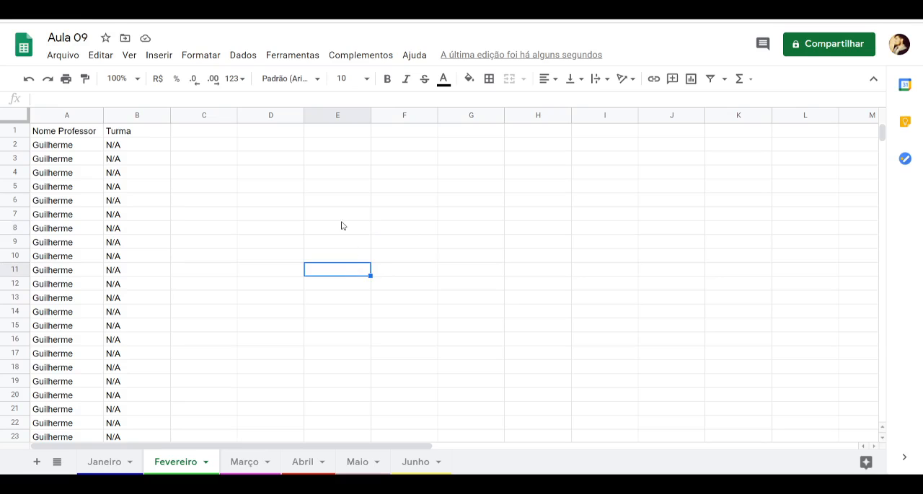
pyautogui.click(341, 219)
pyautogui.moveTo(266, 186); pyautogui.dragTo(599, 354)
pyautogui.click(367, 286)
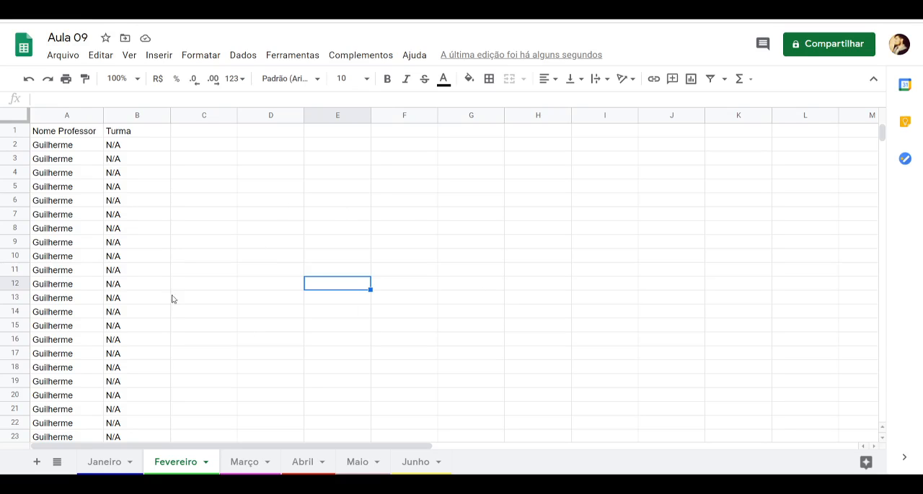
pyautogui.click(257, 237)
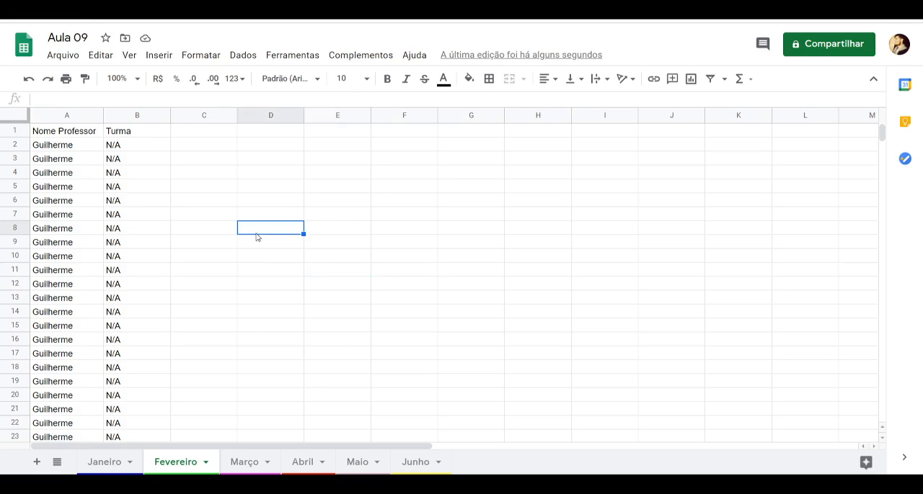
# Step: Hide the gridlines on the Fevereiro sheet and check the look of the empty area and the table
pyautogui.click(128, 56)
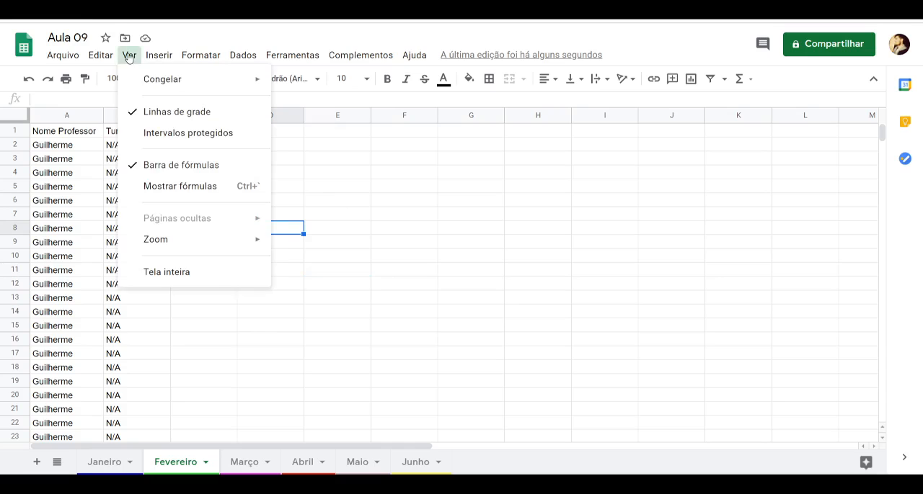
pyautogui.click(175, 113)
pyautogui.click(431, 286)
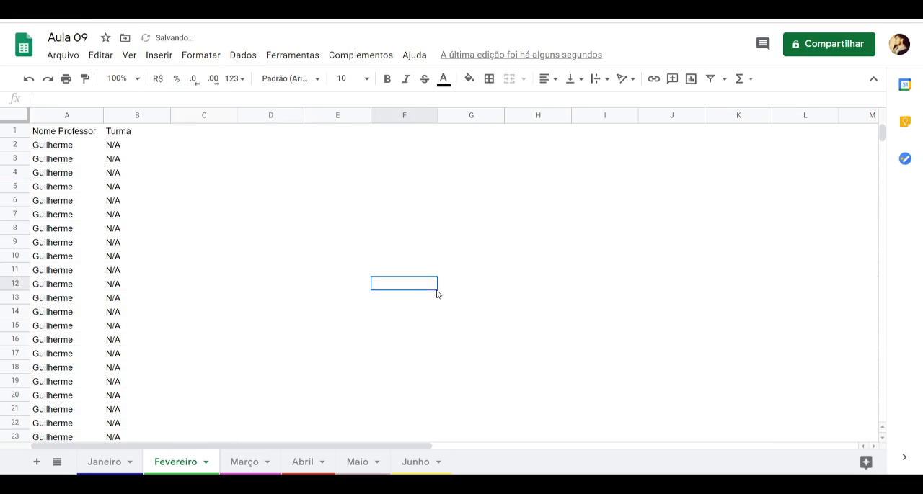
pyautogui.moveTo(263, 159)
pyautogui.mouseDown()
pyautogui.moveTo(778, 313)
pyautogui.moveTo(785, 343)
pyautogui.mouseUp()
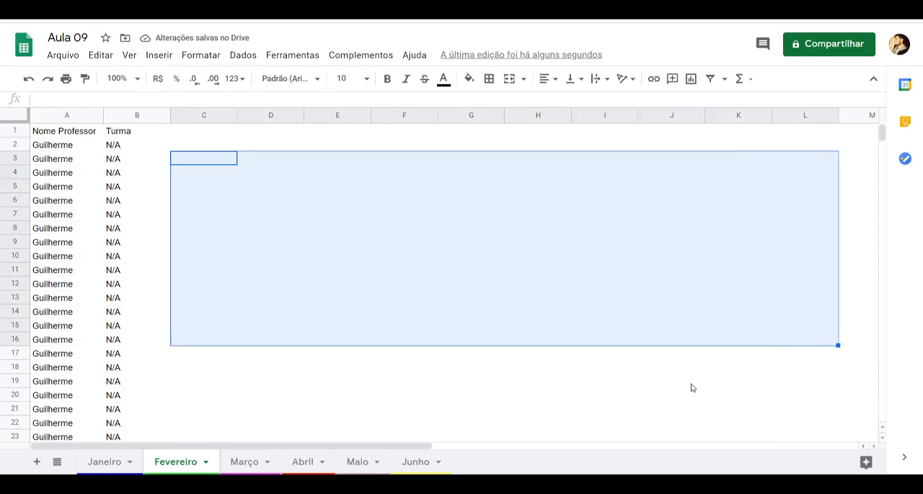
pyautogui.click(674, 399)
pyautogui.moveTo(141, 187)
pyautogui.mouseDown()
pyautogui.moveTo(226, 248)
pyautogui.moveTo(620, 357)
pyautogui.mouseUp()
pyautogui.click(655, 382)
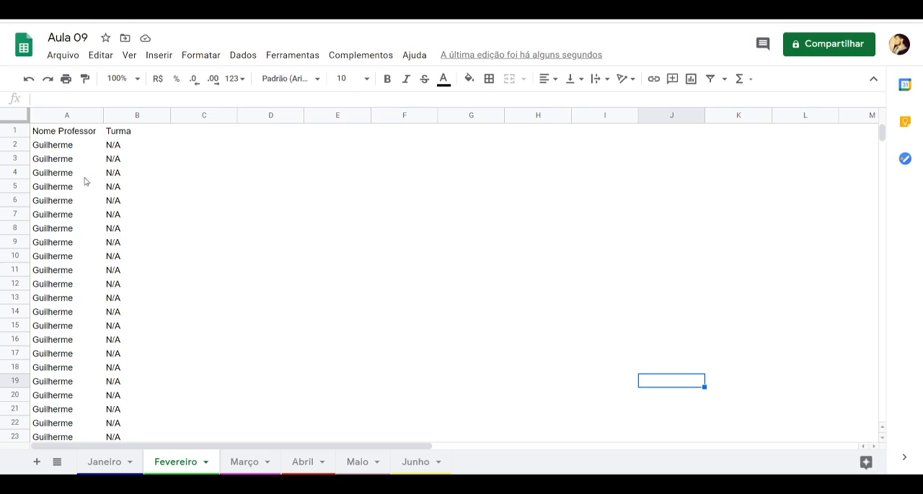
pyautogui.click(102, 227)
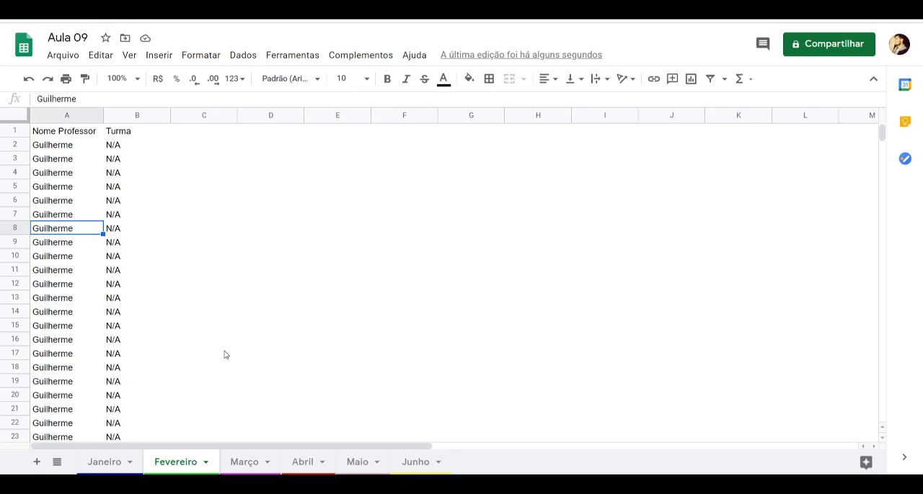
pyautogui.moveTo(224, 353); pyautogui.dragTo(134, 175)
pyautogui.click(134, 175)
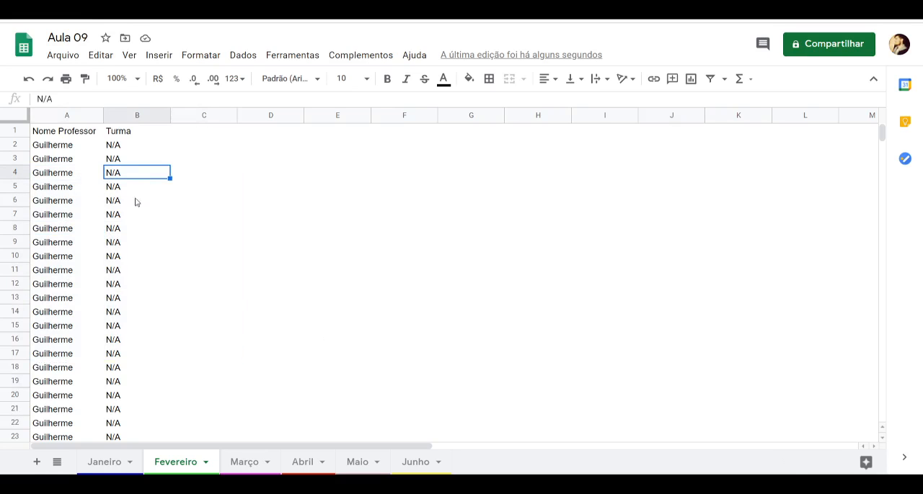
# Step: Apply thin black borders around all cells of the Nome Professor and Turma columns
pyautogui.click(67, 117)
pyautogui.click(212, 190)
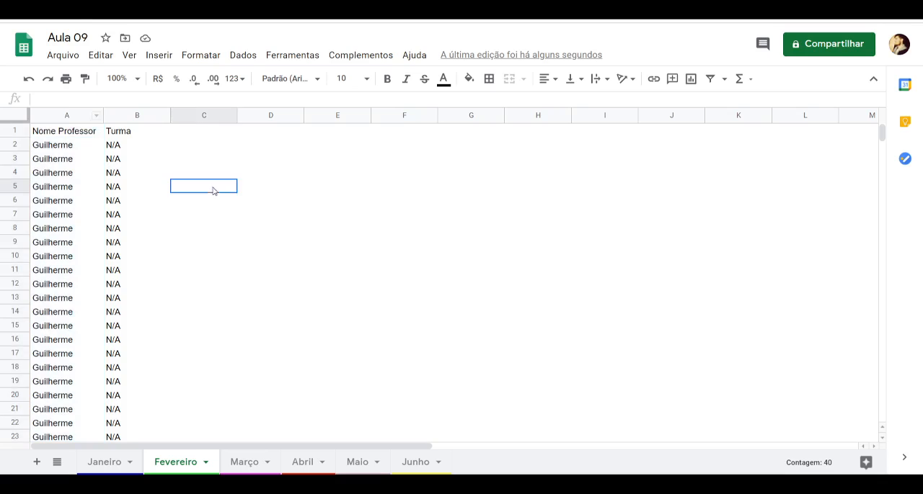
pyautogui.moveTo(74, 117); pyautogui.dragTo(137, 117)
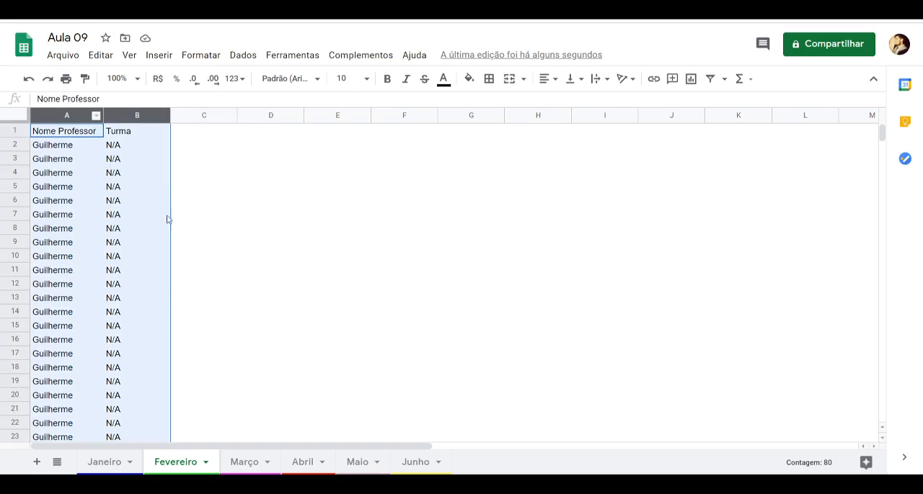
pyautogui.click(489, 80)
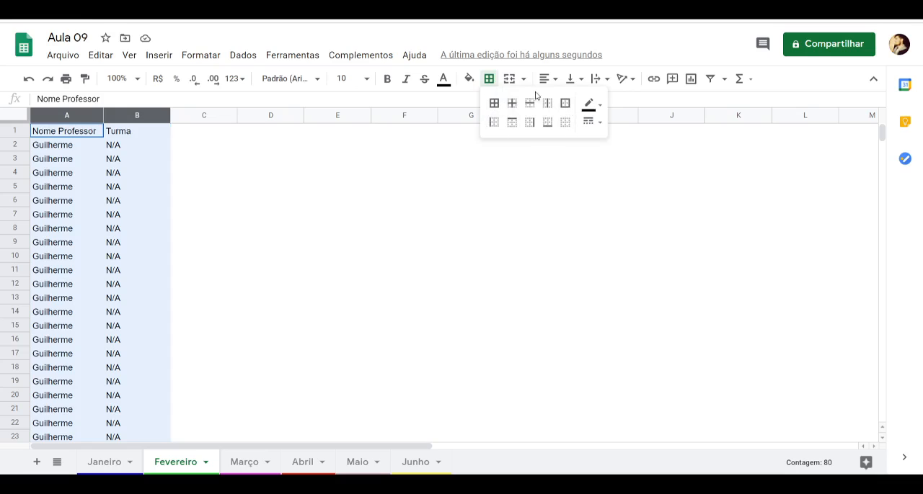
pyautogui.click(598, 107)
pyautogui.click(598, 107)
pyautogui.click(597, 124)
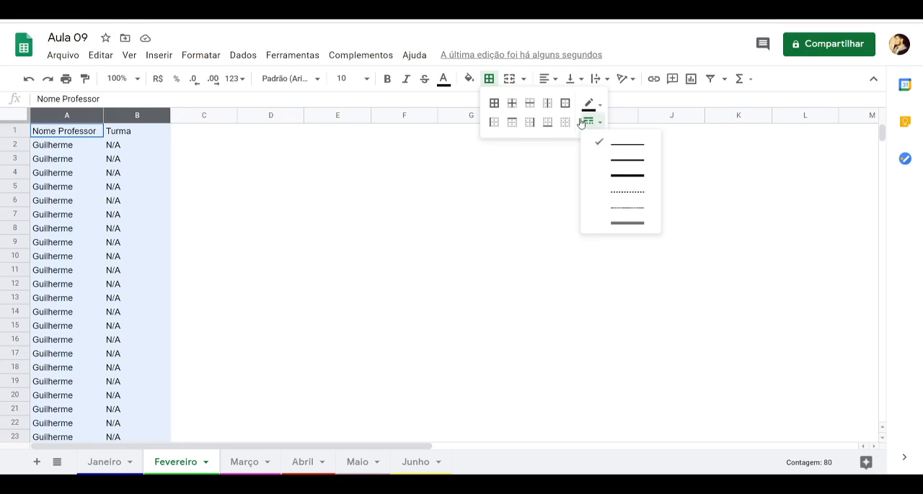
pyautogui.click(585, 123)
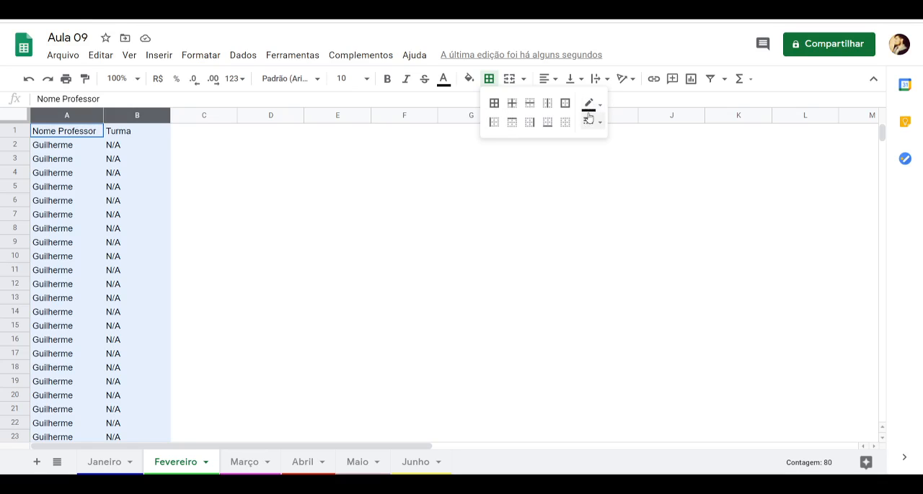
pyautogui.click(494, 103)
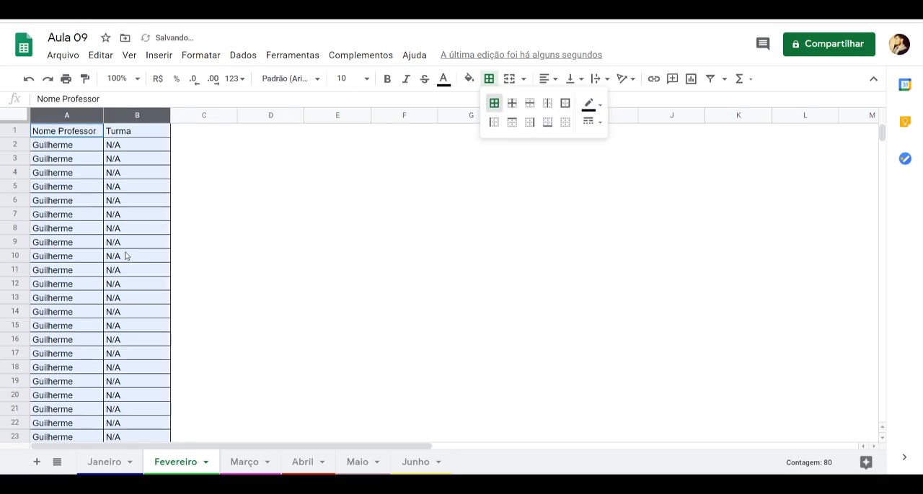
# Step: Examine the bordered columns down the sheet and compare them with the empty area without gridlines
pyautogui.click(230, 229)
pyautogui.scroll(-4, 127, 284)
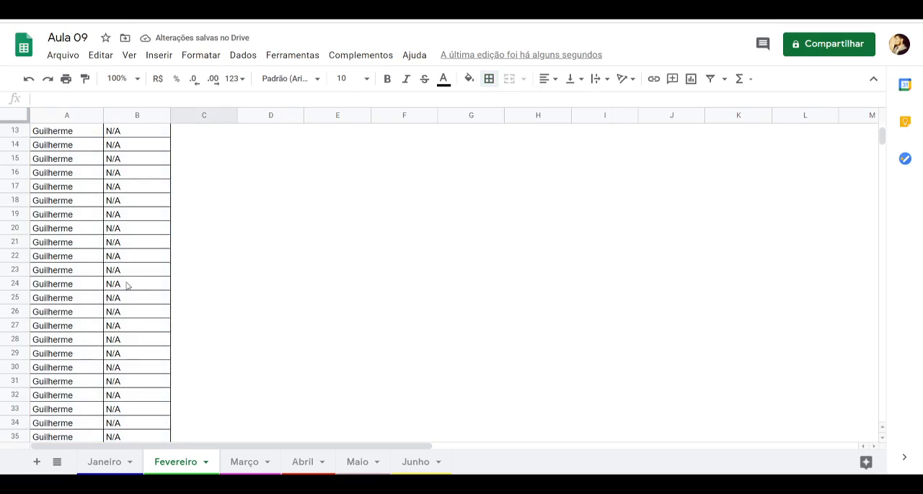
pyautogui.scroll(-5, 127, 286)
pyautogui.scroll(10, 124, 328)
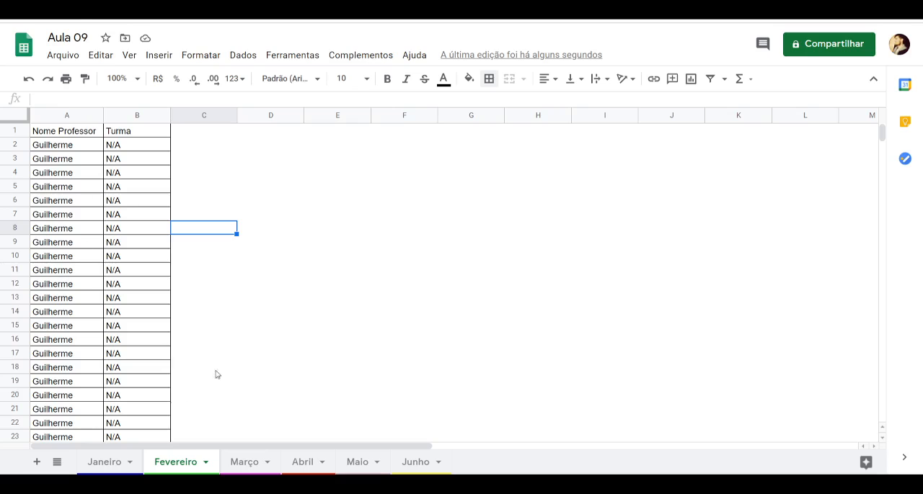
pyautogui.click(379, 273)
pyautogui.click(339, 173)
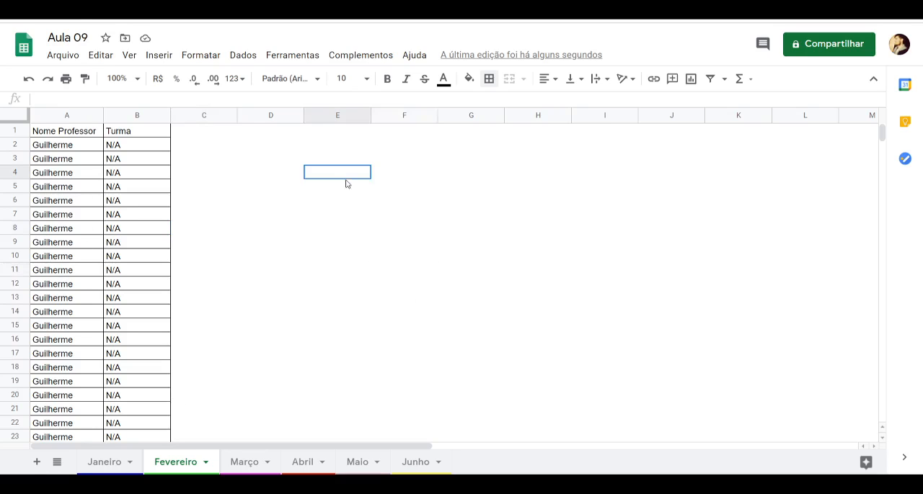
pyautogui.moveTo(346, 180); pyautogui.dragTo(738, 355)
pyautogui.click(741, 393)
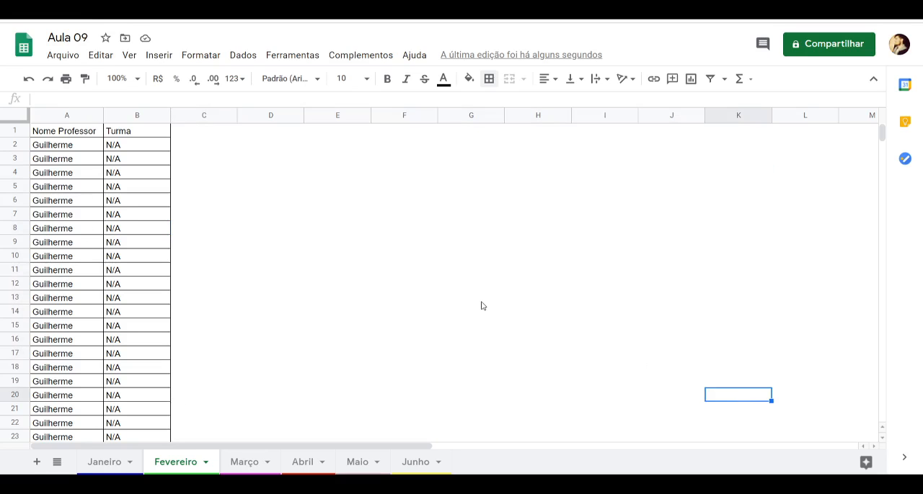
# Step: Undo the borders on columns A and B and turn the sheet's gridlines back on
pyautogui.hotkey('ctrl', 'z')
pyautogui.click(458, 273)
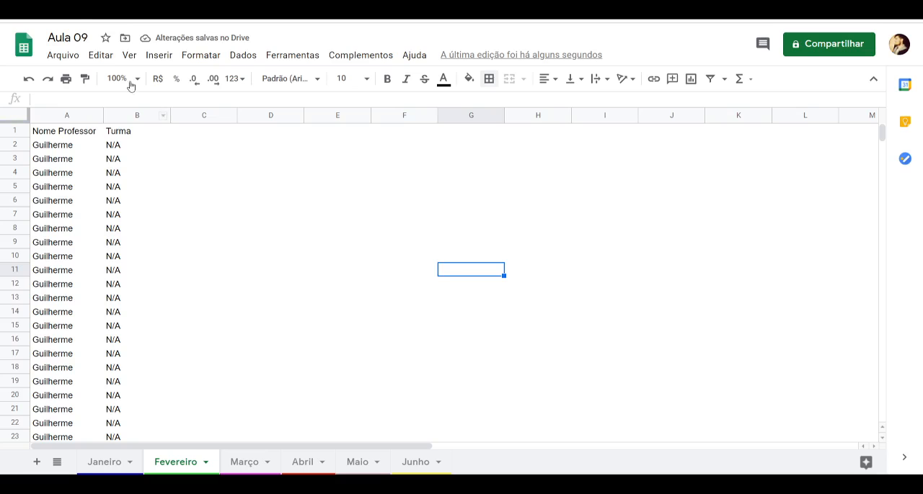
pyautogui.click(127, 57)
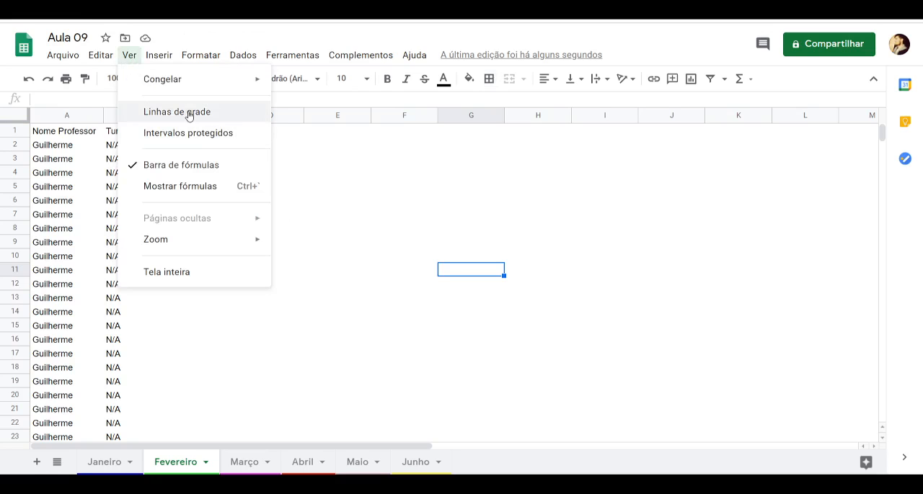
pyautogui.click(189, 116)
# Step: Hide the formula bar and show it again
pyautogui.click(129, 56)
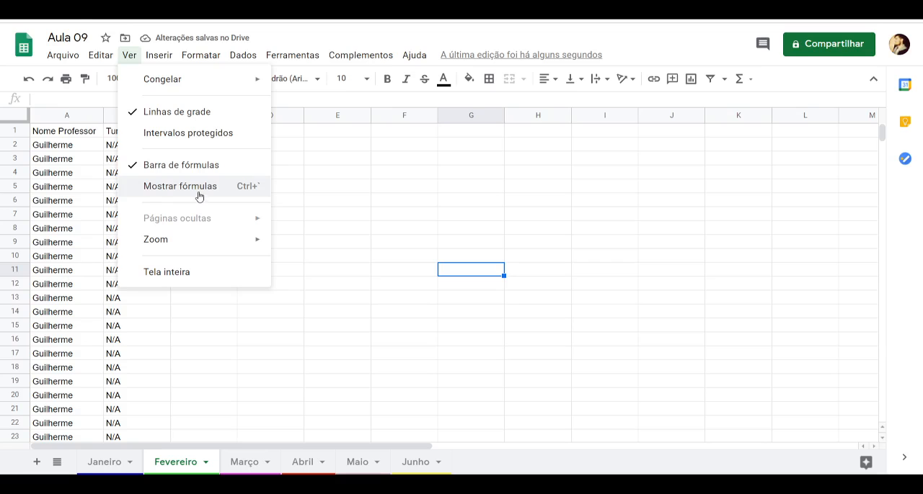
pyautogui.click(192, 173)
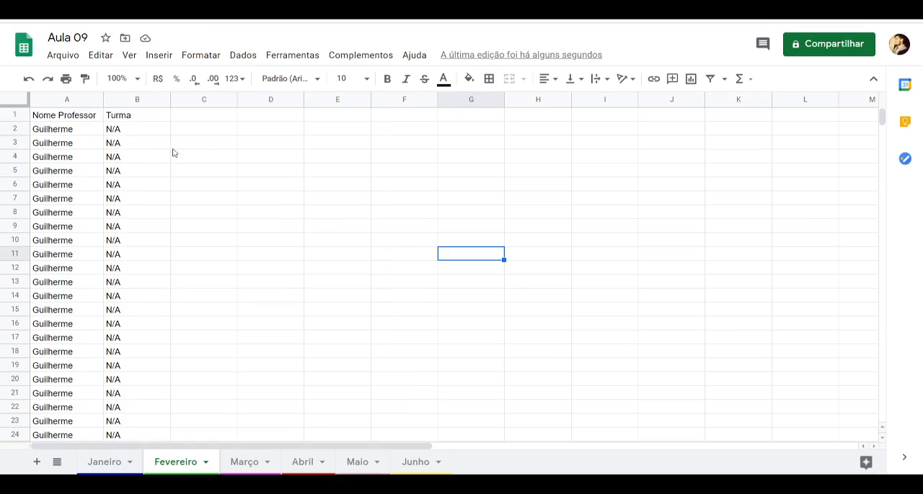
pyautogui.click(127, 57)
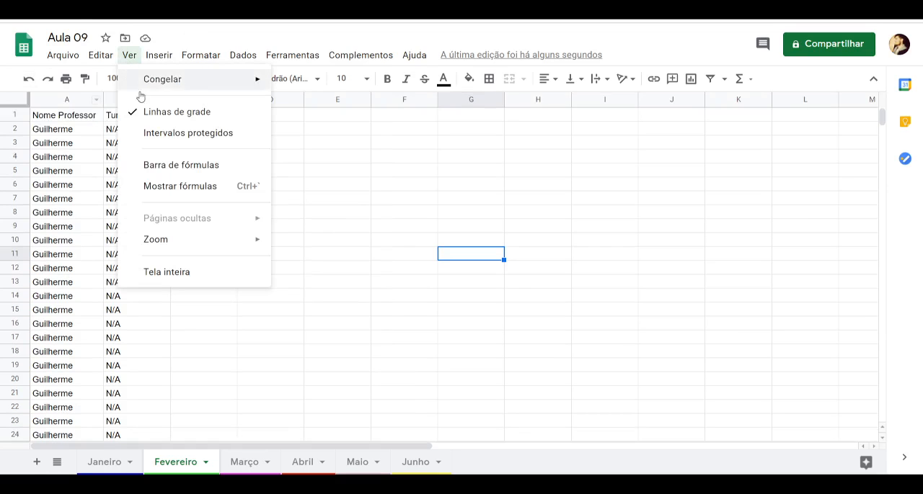
pyautogui.click(185, 168)
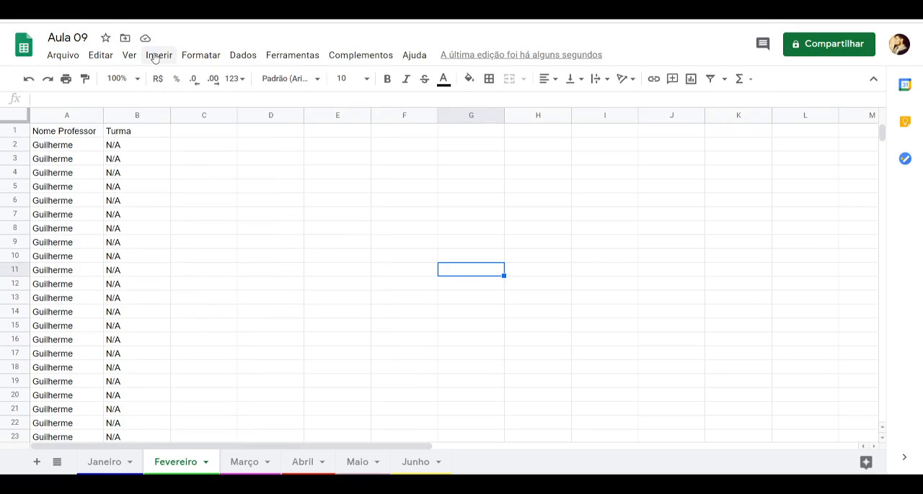
# Step: Examine the view, insert and formatting commands available for the sheet and for an empty cell
pyautogui.click(129, 56)
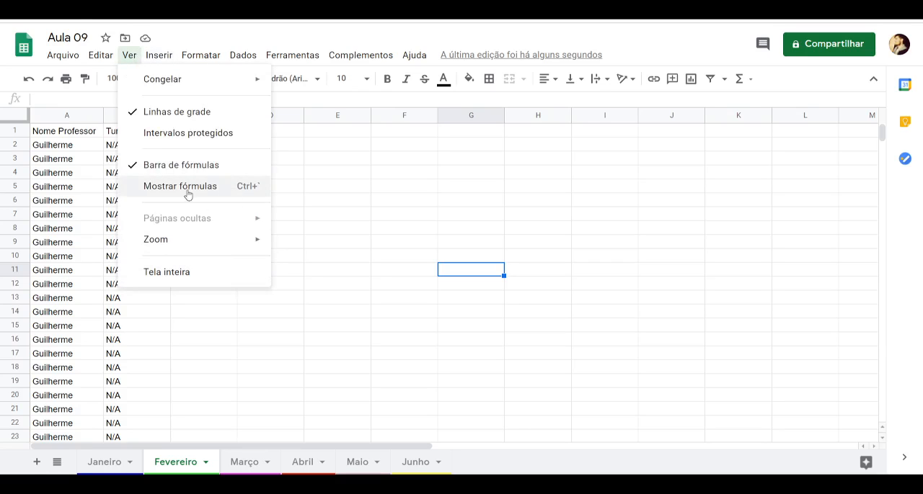
pyautogui.moveTo(212, 242)
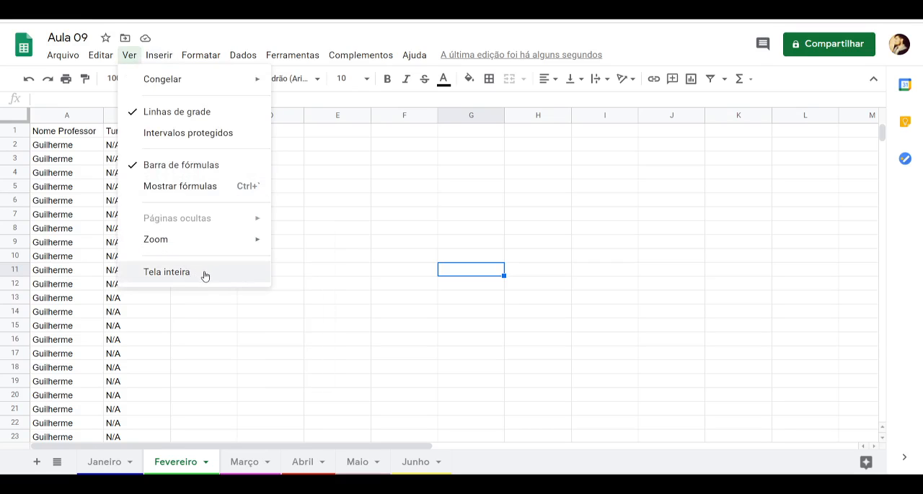
pyautogui.click(310, 229)
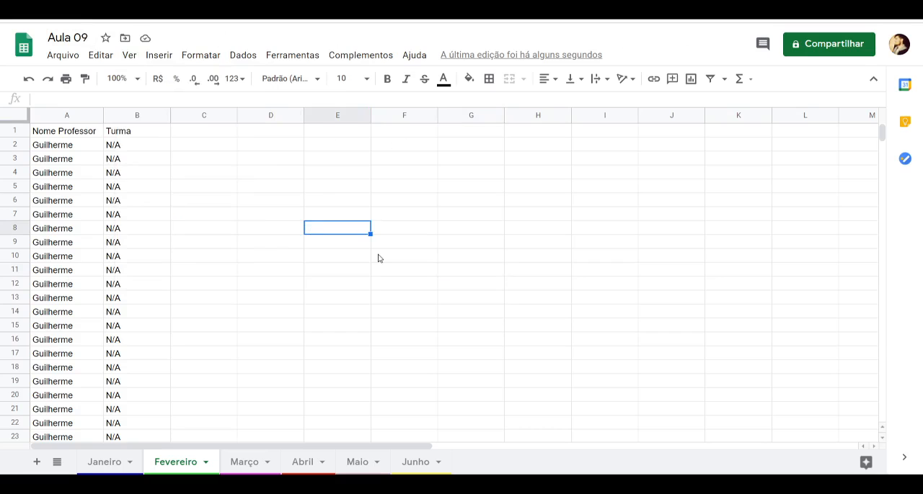
pyautogui.click(170, 58)
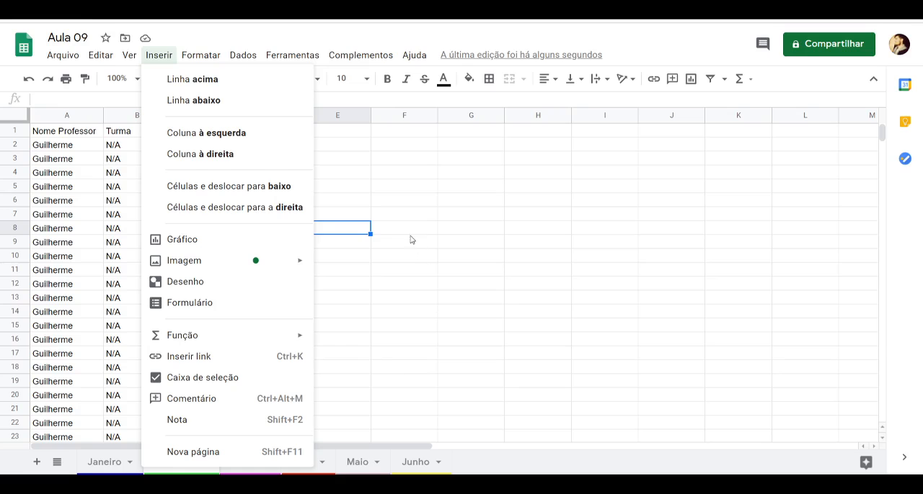
pyautogui.click(383, 219)
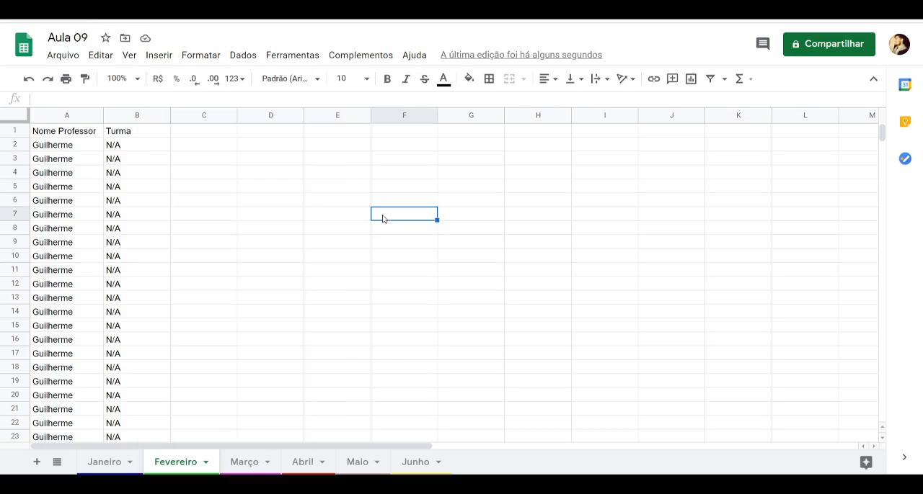
pyautogui.click(339, 162)
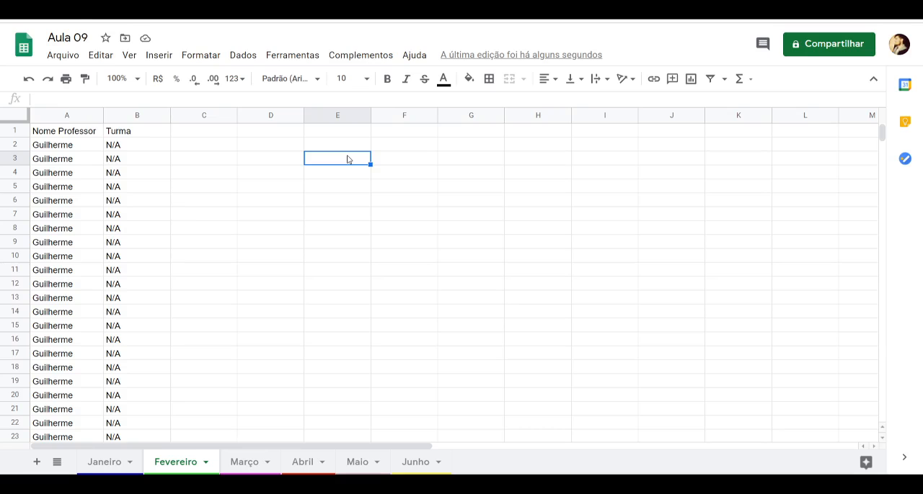
pyautogui.rightClick(348, 159)
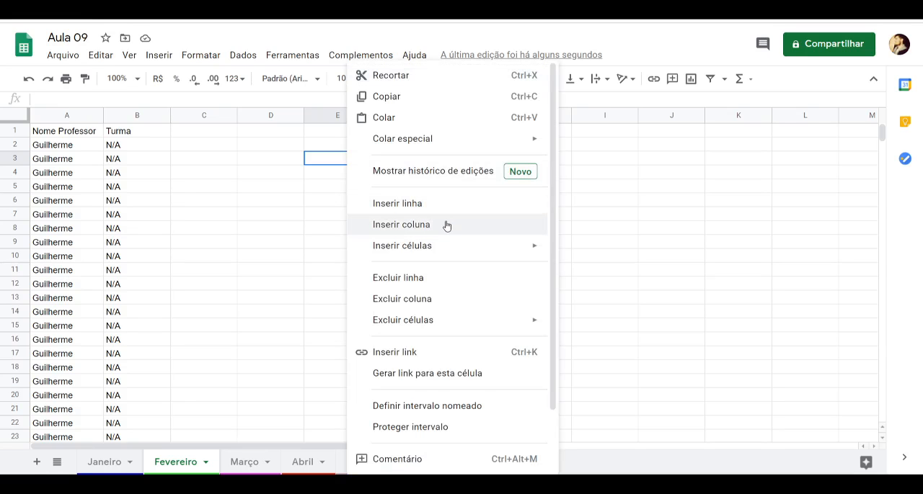
pyautogui.moveTo(441, 247)
pyautogui.click(314, 169)
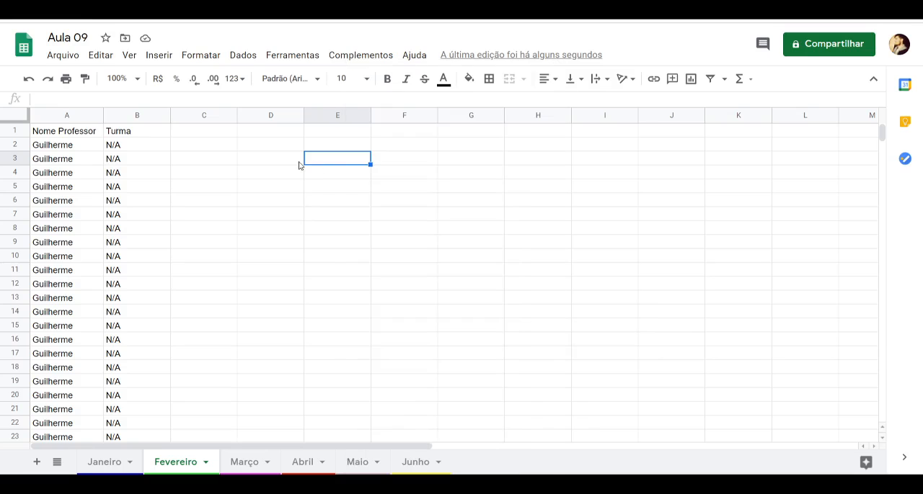
pyautogui.click(196, 58)
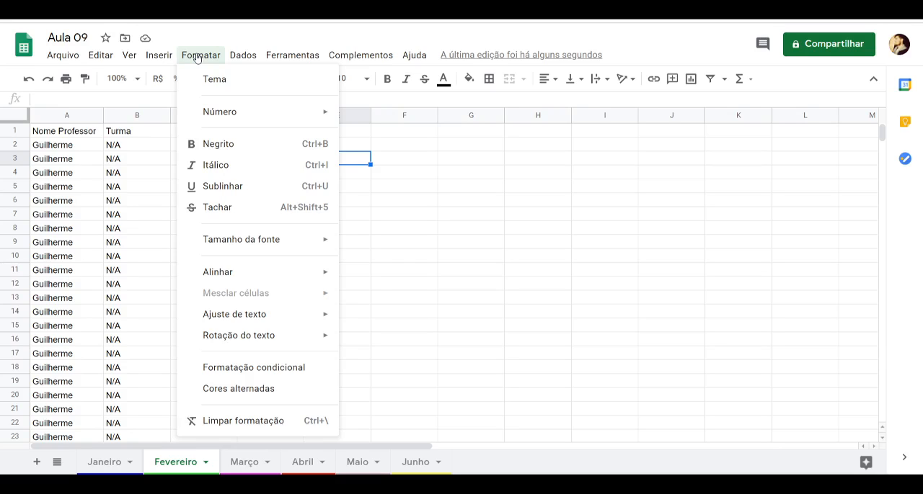
pyautogui.moveTo(250, 54)
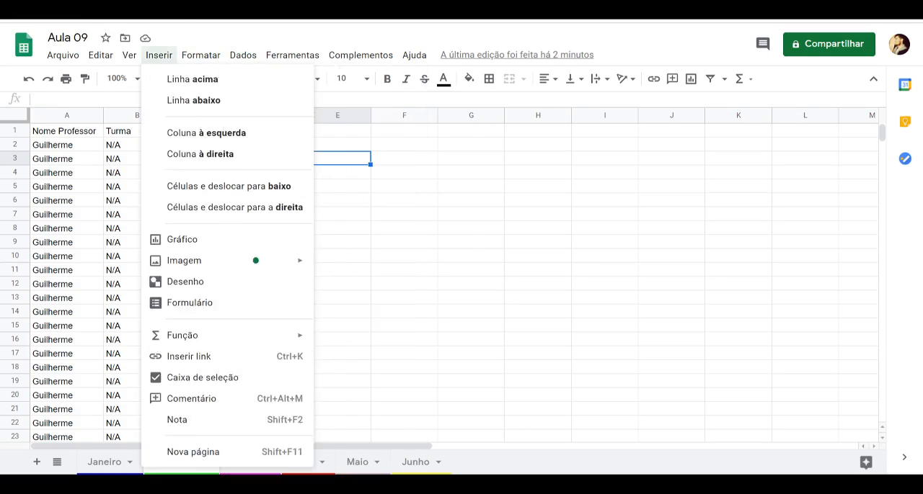
# Step: Create a filter on the Nome Professor and Turma header cells, A1:B1, of the Fevereiro sheet
pyautogui.click(68, 132)
pyautogui.moveTo(68, 132); pyautogui.dragTo(134, 131)
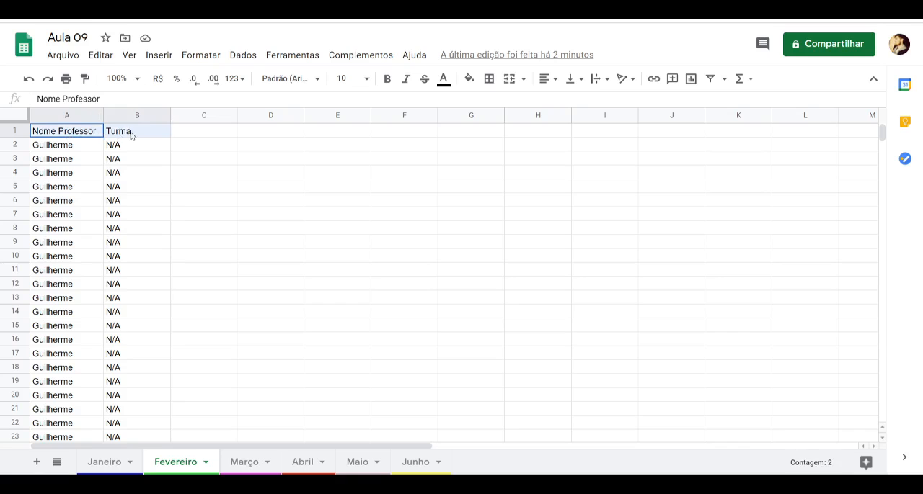
pyautogui.click(243, 55)
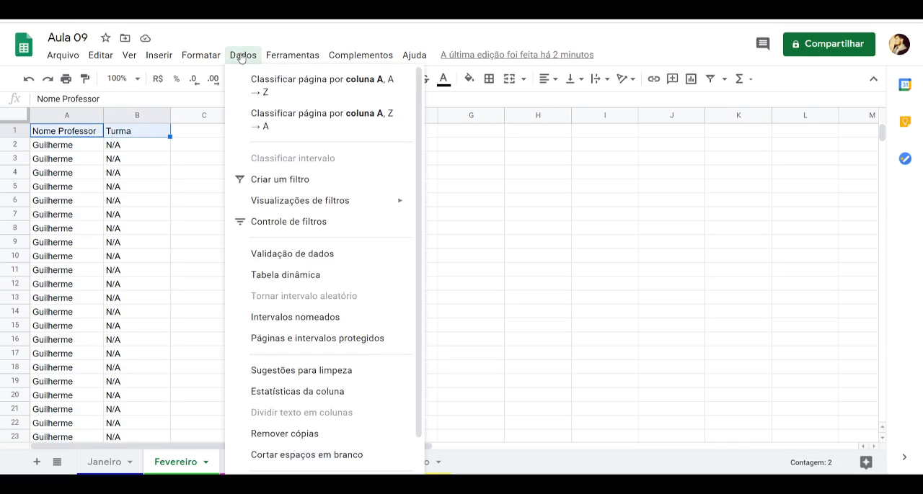
pyautogui.click(315, 184)
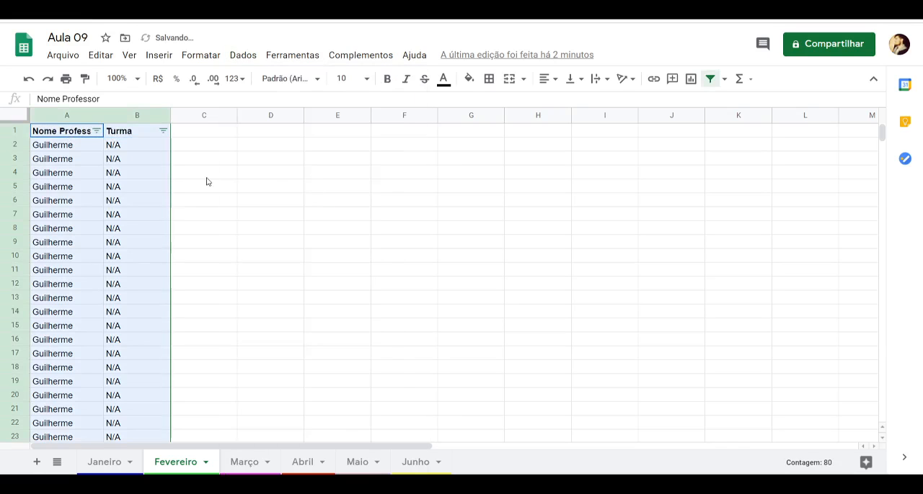
pyautogui.click(209, 188)
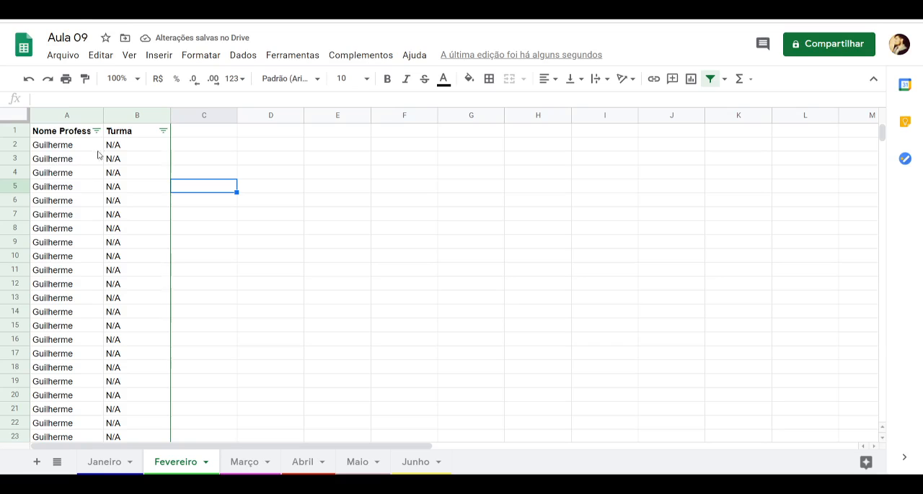
# Step: Check the Nome Professor filter values and replace the name in cell A3 with a different teacher's first name
pyautogui.click(100, 133)
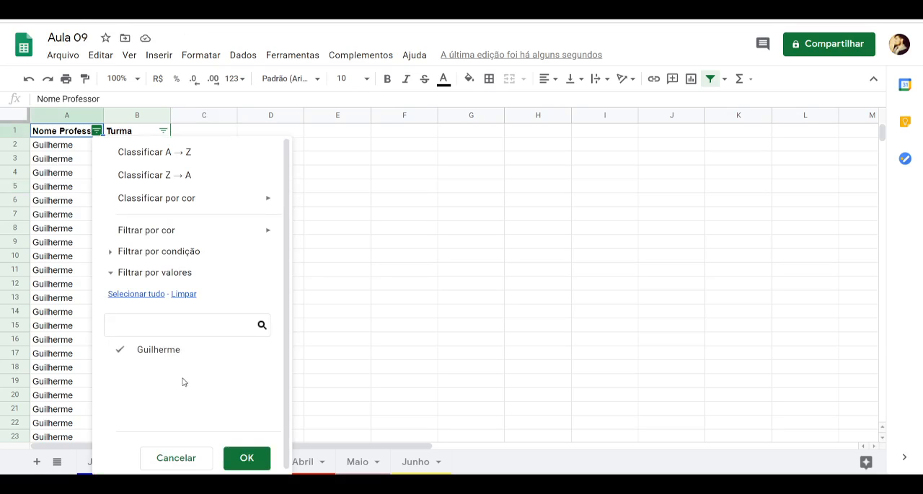
pyautogui.click(387, 329)
pyautogui.click(53, 158)
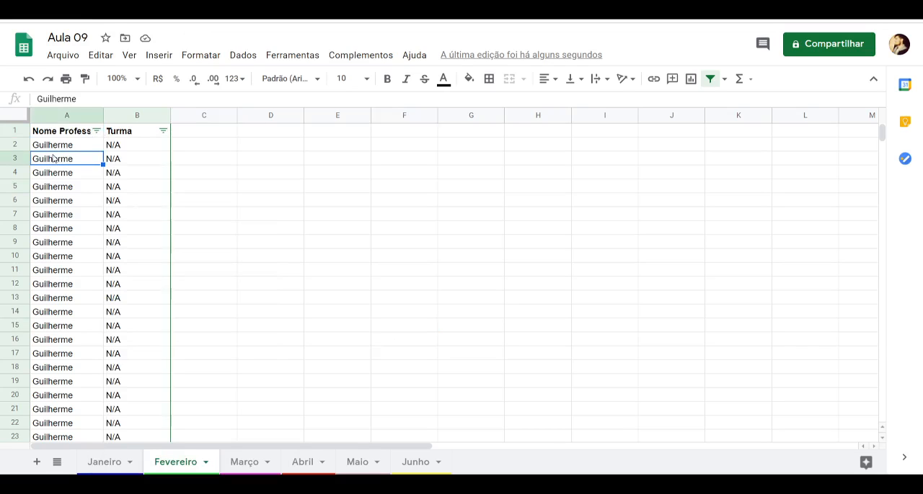
pyautogui.write('Felipe')
pyautogui.press('Return')
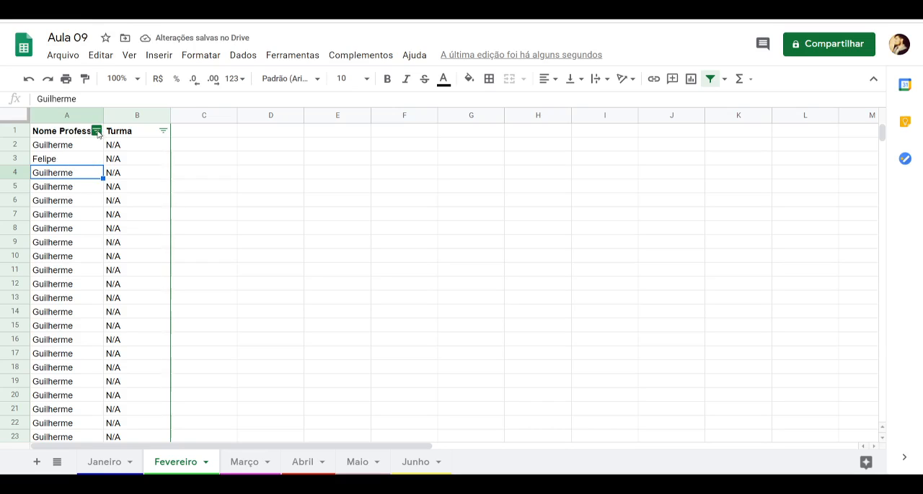
# Step: Filter the Nome Professor column by value to show only the teacher entered in A3
pyautogui.click(97, 132)
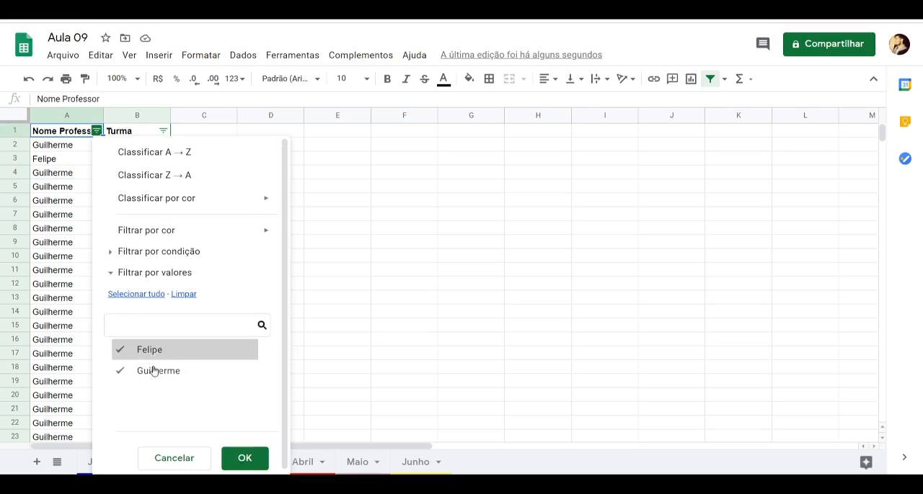
pyautogui.click(123, 376)
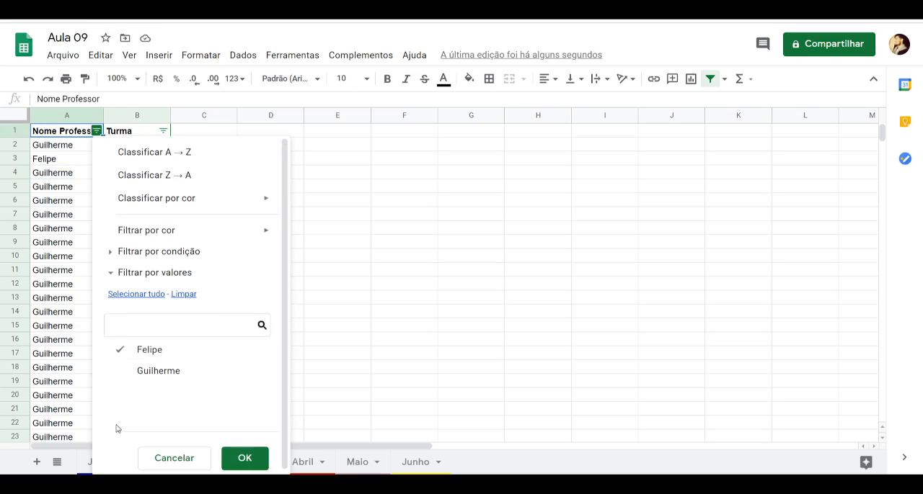
pyautogui.click(261, 457)
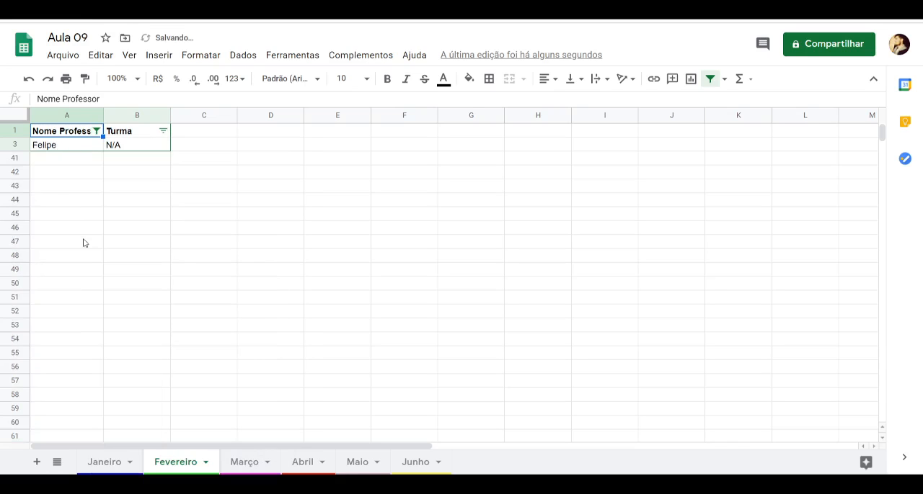
# Step: Include both teachers' names again in the Nome Professor value filter
pyautogui.click(96, 131)
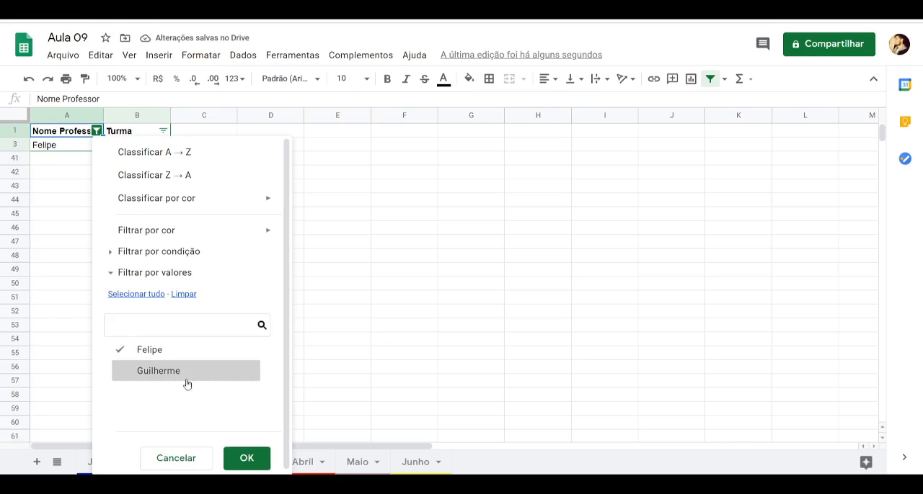
pyautogui.click(122, 372)
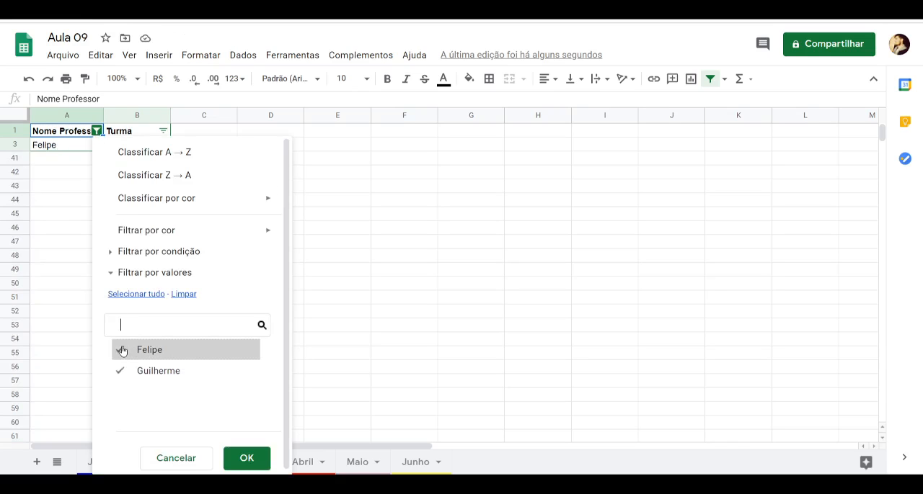
pyautogui.click(246, 459)
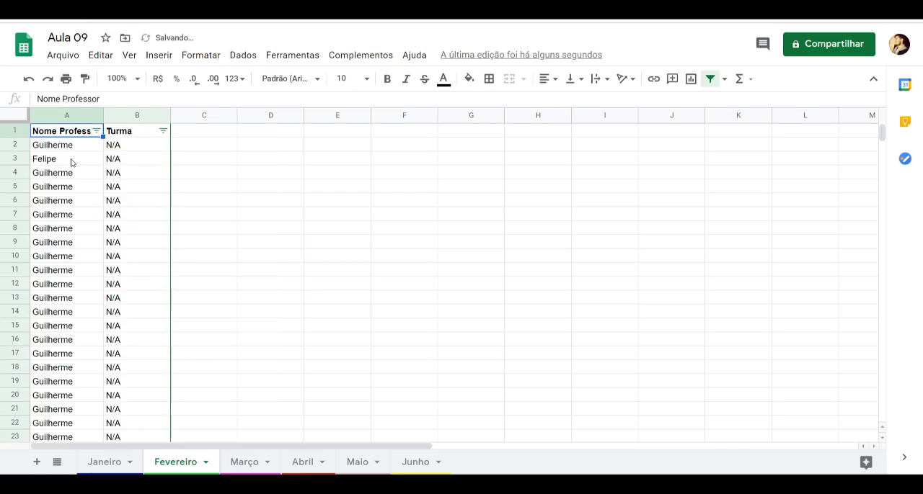
# Step: Exclude the teacher in A3 through the Nome Professor value filter, look over the remaining rows, and undo that filter change
pyautogui.click(97, 131)
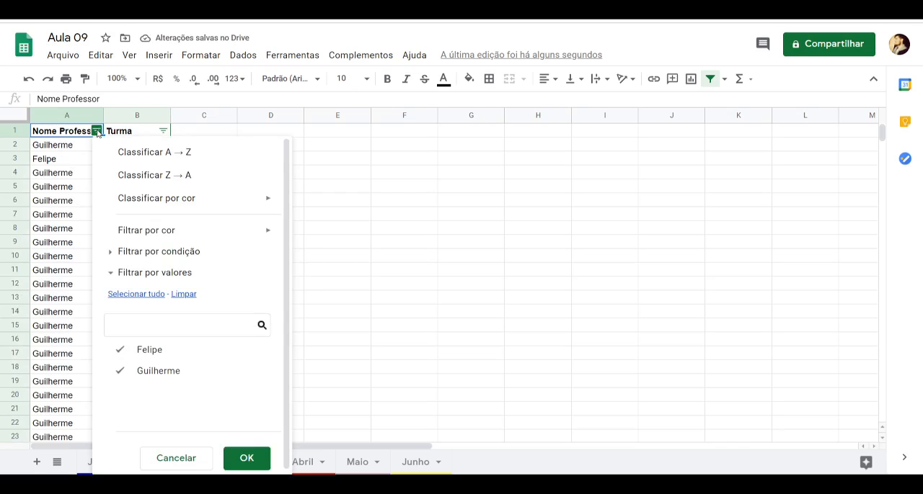
pyautogui.click(123, 350)
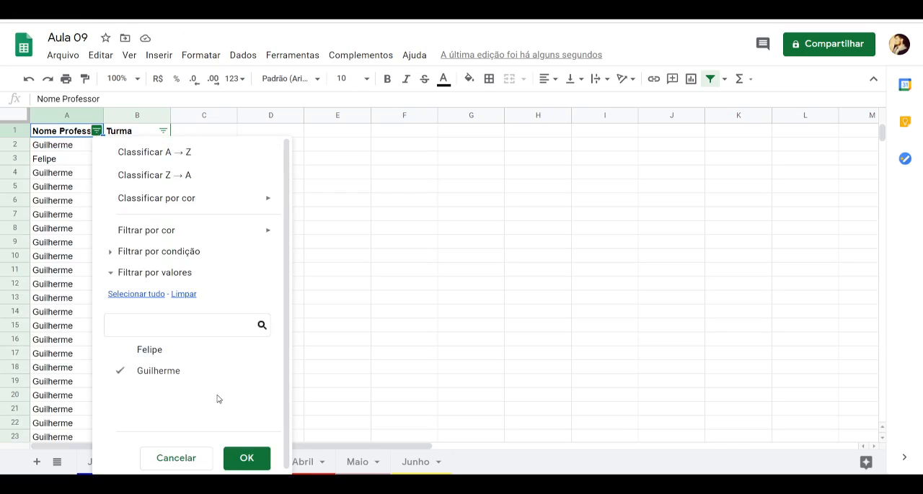
pyautogui.click(246, 458)
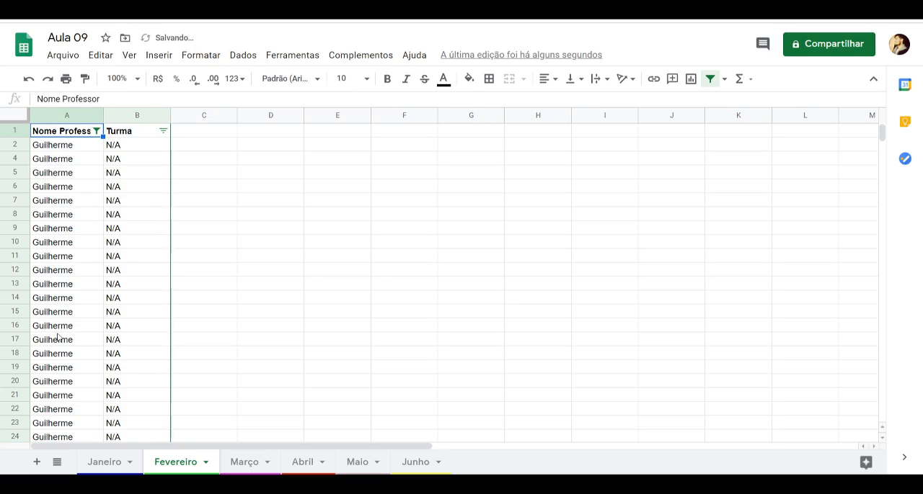
pyautogui.scroll(-7, 78, 330)
pyautogui.scroll(7, 84, 307)
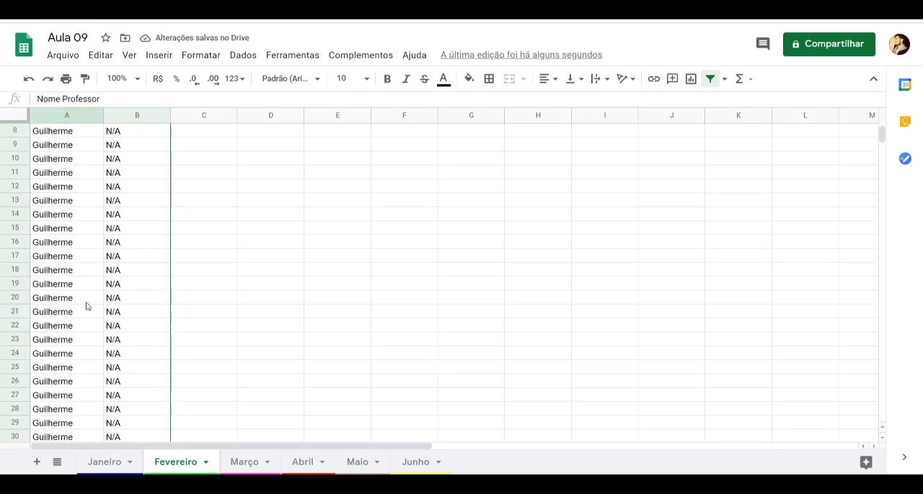
pyautogui.click(227, 173)
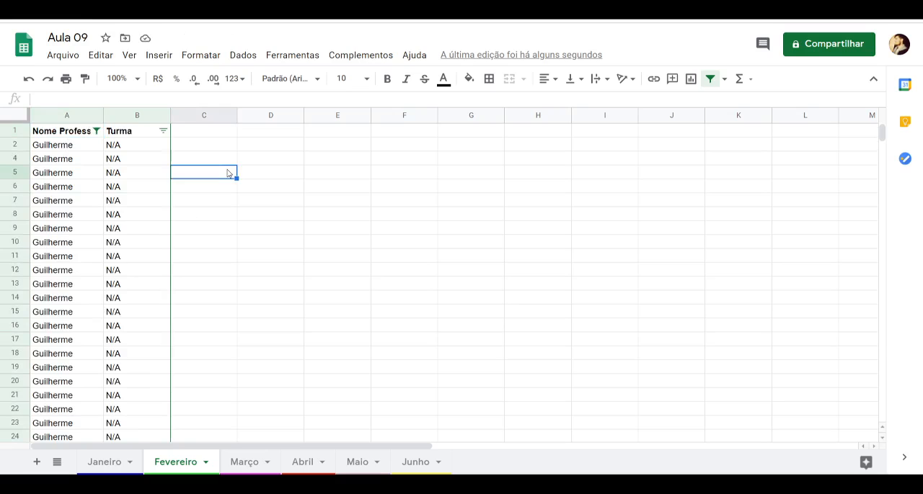
pyautogui.hotkey('ctrl', 'z')
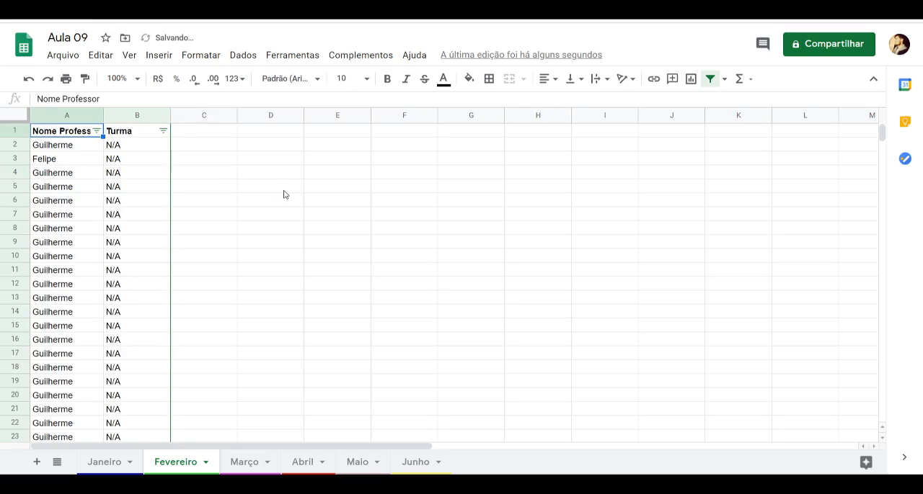
pyautogui.click(262, 191)
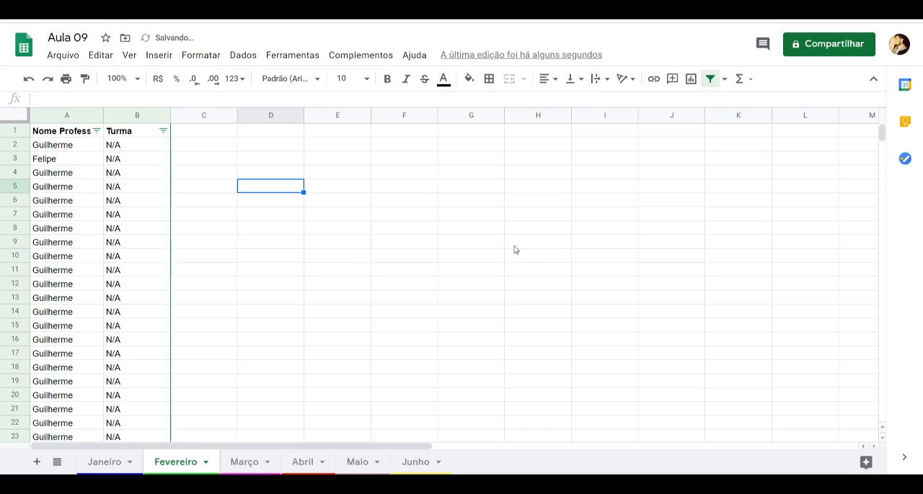
pyautogui.click(369, 58)
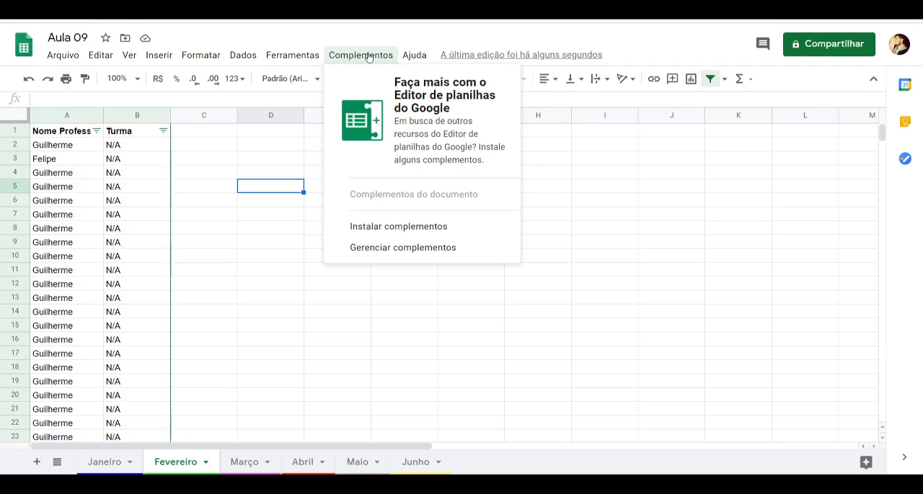
pyautogui.click(699, 247)
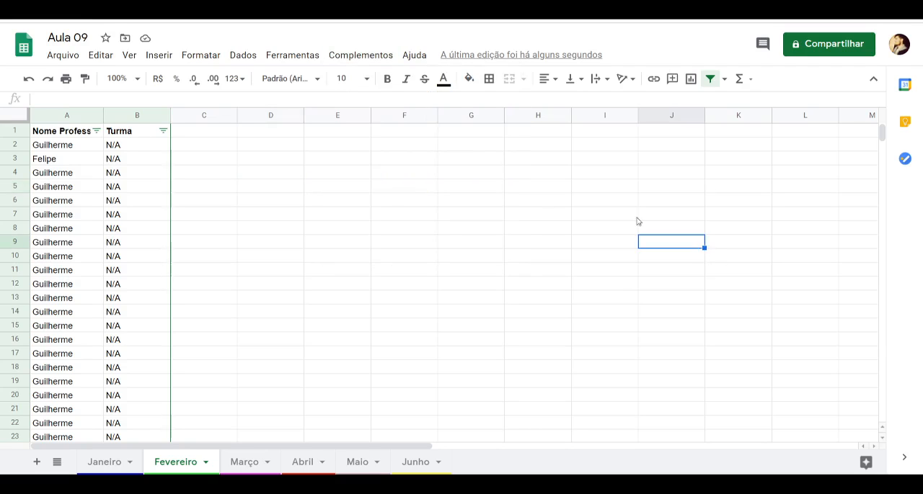
pyautogui.click(415, 189)
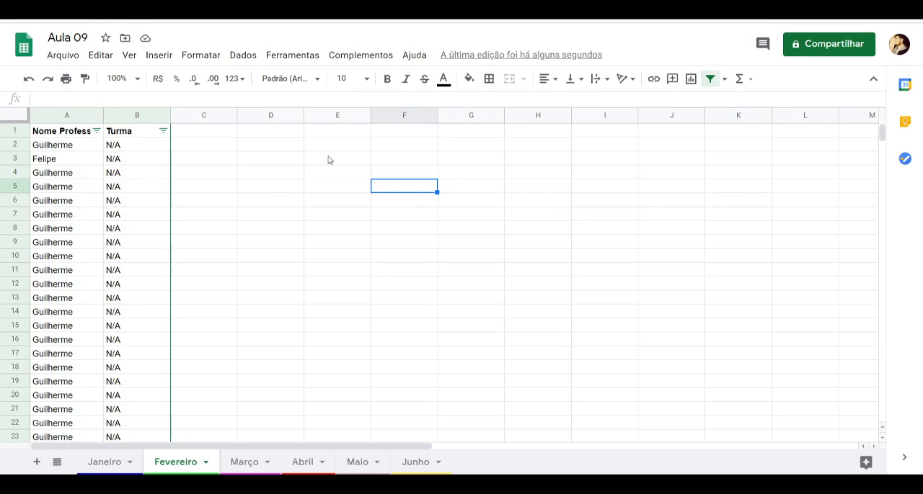
pyautogui.click(278, 187)
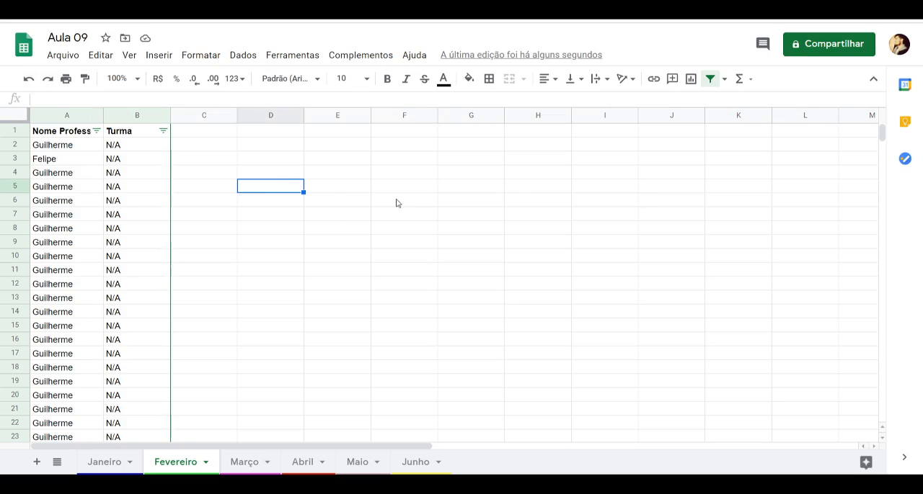